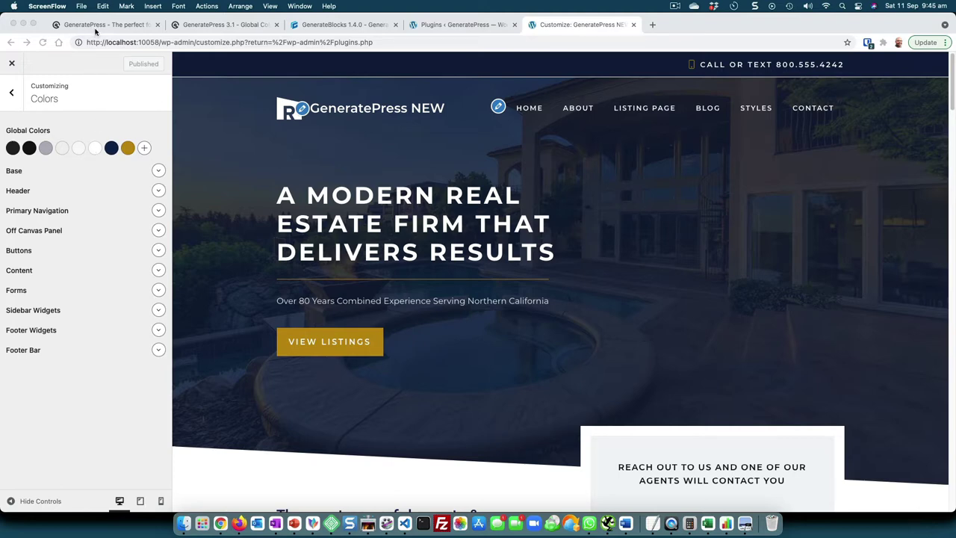
# - Review the GeneratePress 3.1 release post on Global Colors and Dynamic Typography, including its alpha release notice
pyautogui.click(210, 25)
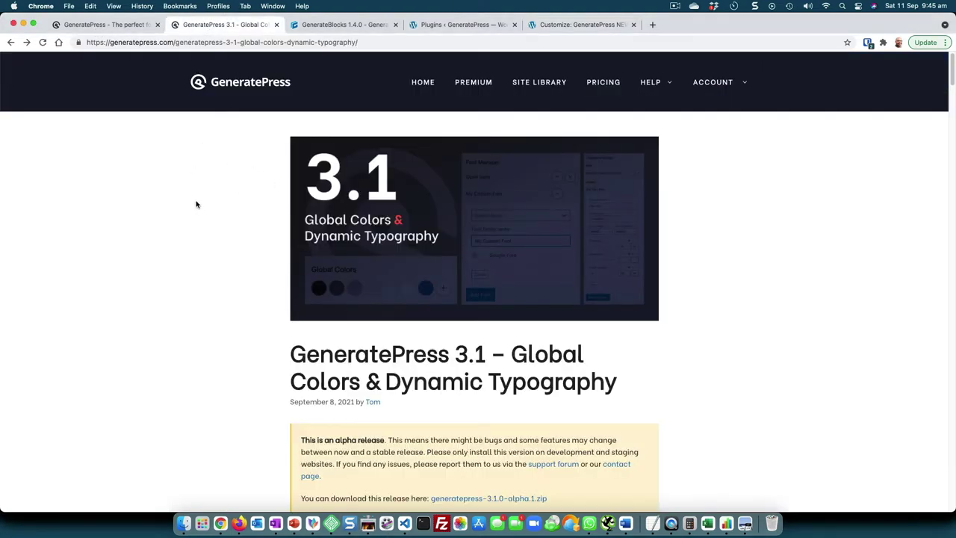
pyautogui.scroll(-5, 196, 203)
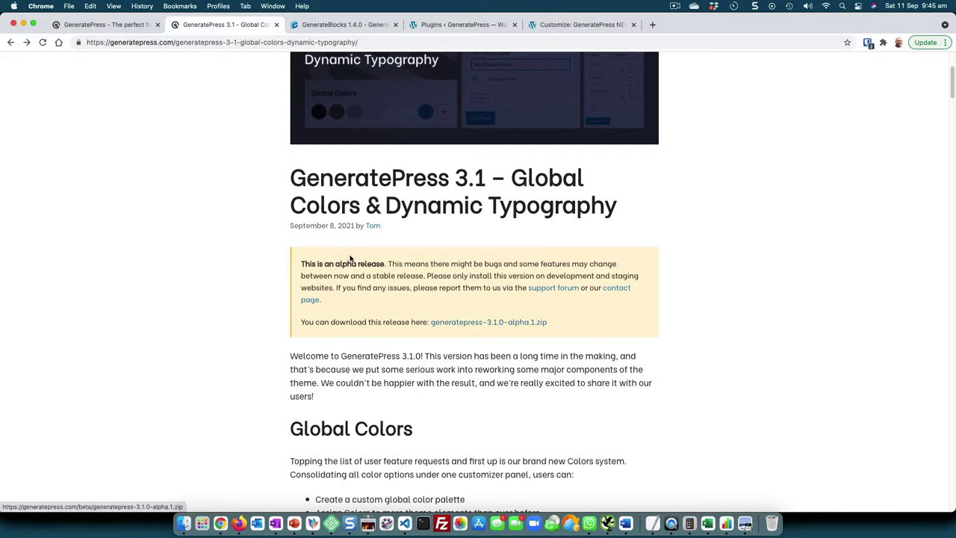
pyautogui.scroll(5, 274, 244)
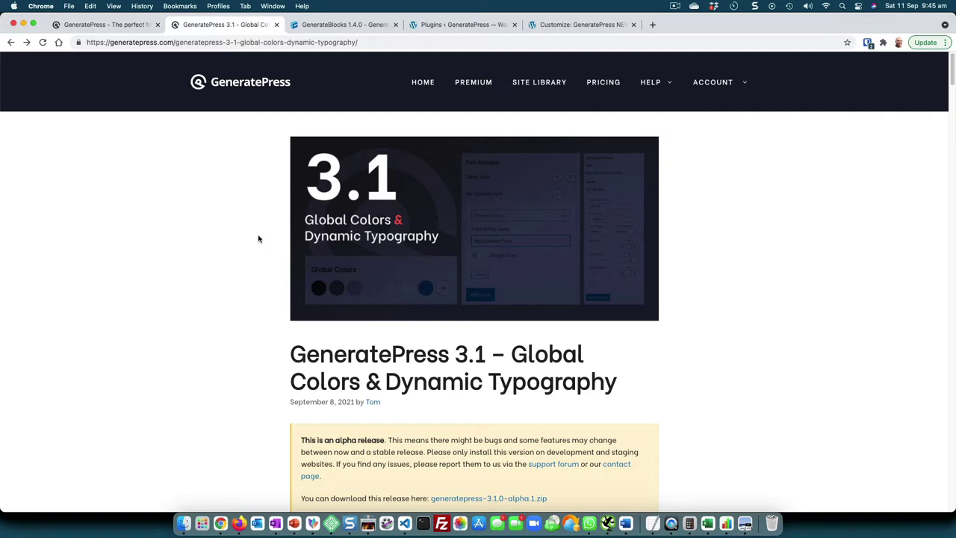
# - Examine the GeneratePress homepage's sections on the free theme, page speed, compatibility and accessibility
pyautogui.click(102, 25)
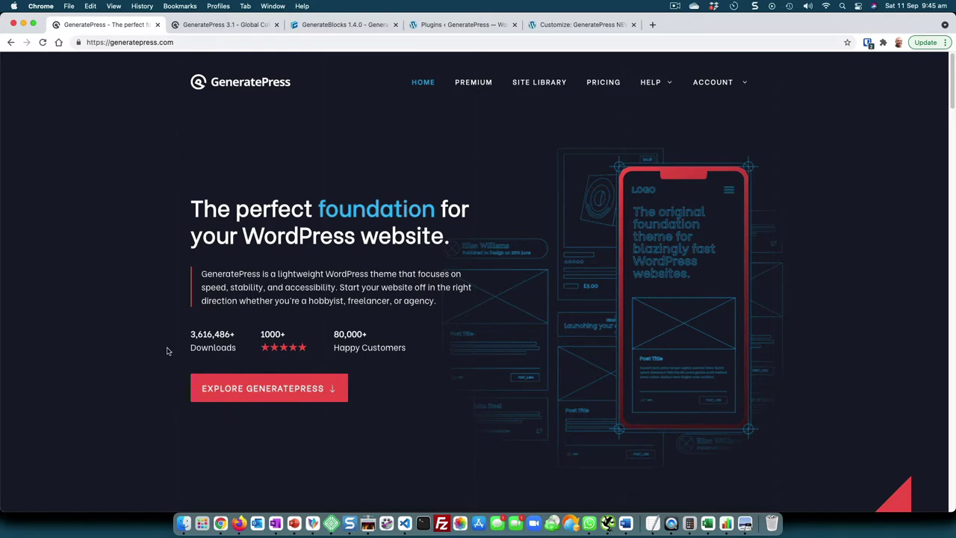
pyautogui.scroll(-6, 168, 351)
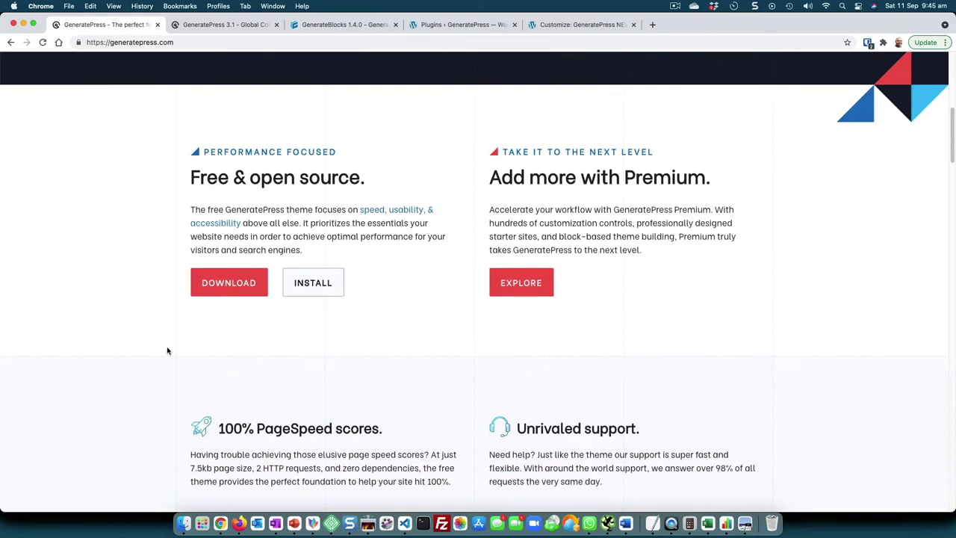
pyautogui.scroll(-2, 168, 351)
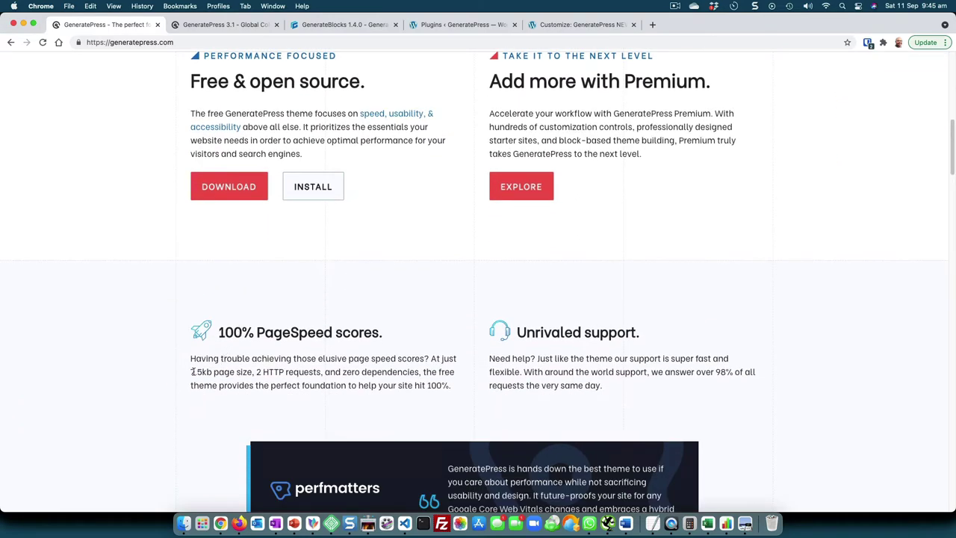
pyautogui.moveTo(190, 371); pyautogui.dragTo(204, 371)
pyautogui.scroll(-7, 259, 353)
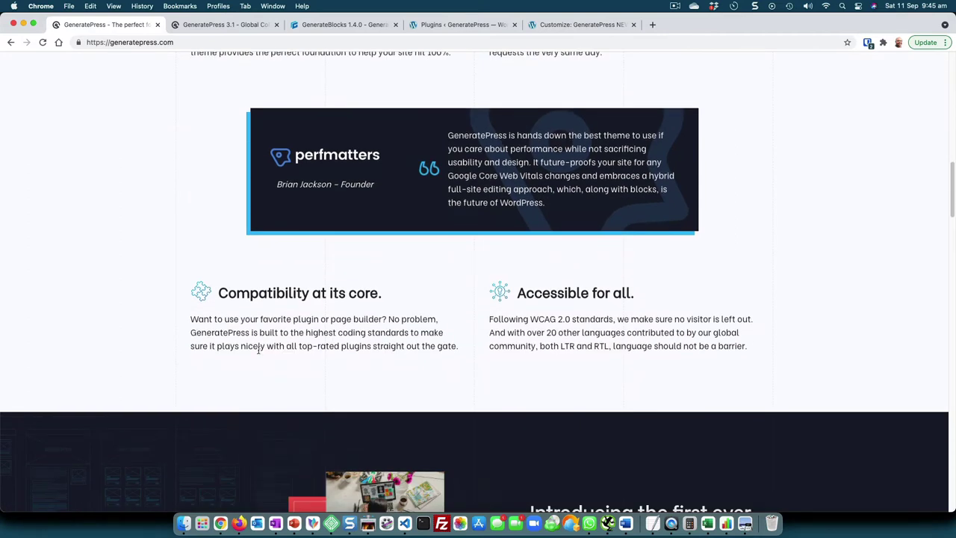
pyautogui.doubleClick(516, 292)
pyautogui.click(638, 296)
pyautogui.scroll(20, 442, 314)
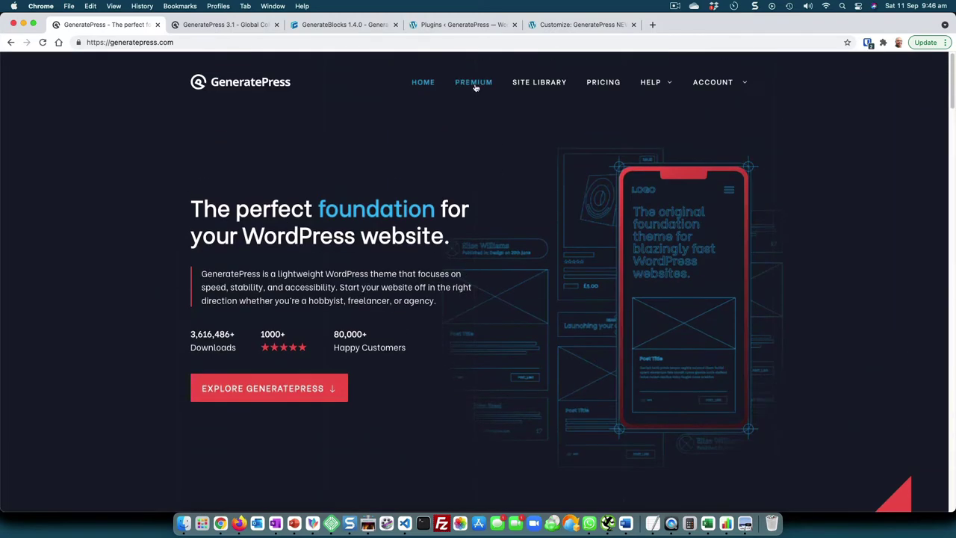
# - Open the GeneratePress Premium page and examine its block-based theme builder section
pyautogui.click(473, 83)
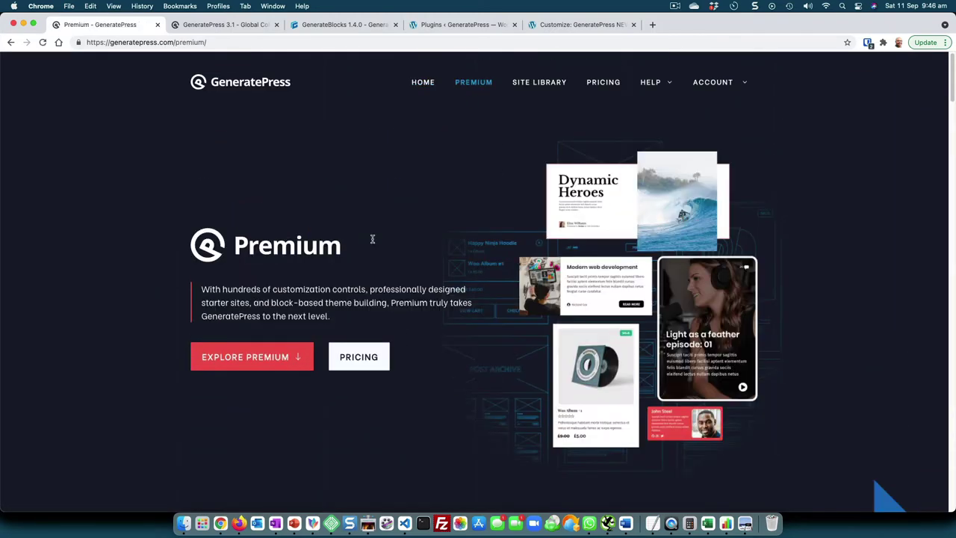
pyautogui.scroll(-5, 368, 247)
pyautogui.scroll(-15, 369, 246)
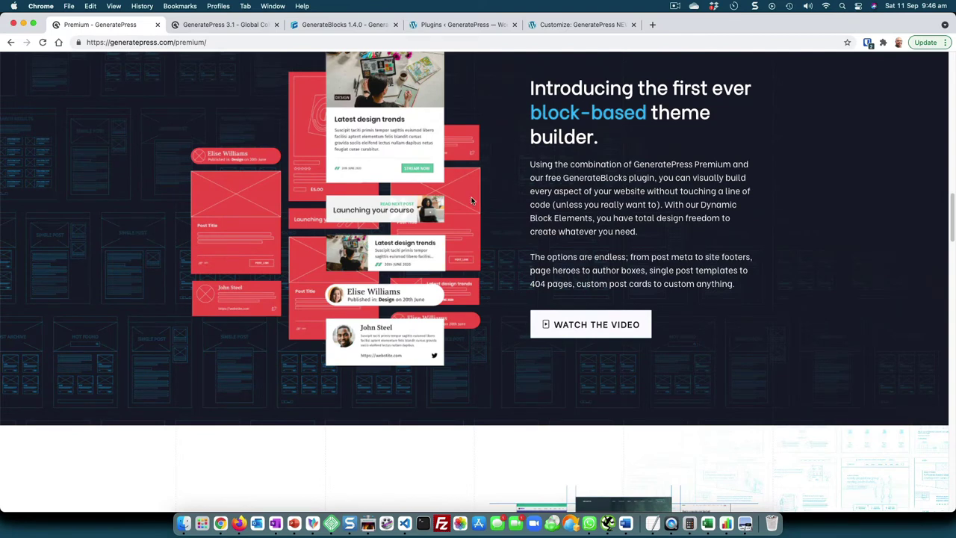
pyautogui.scroll(1, 474, 201)
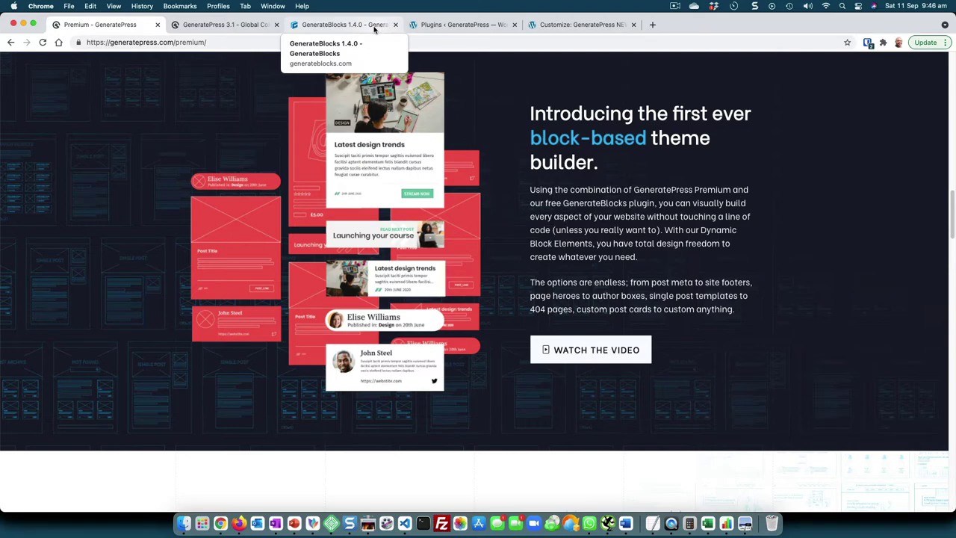
# - Look through the GenerateBlocks 1.4.0 release post back up to its alpha release notice
pyautogui.click(374, 28)
pyautogui.scroll(10, 242, 223)
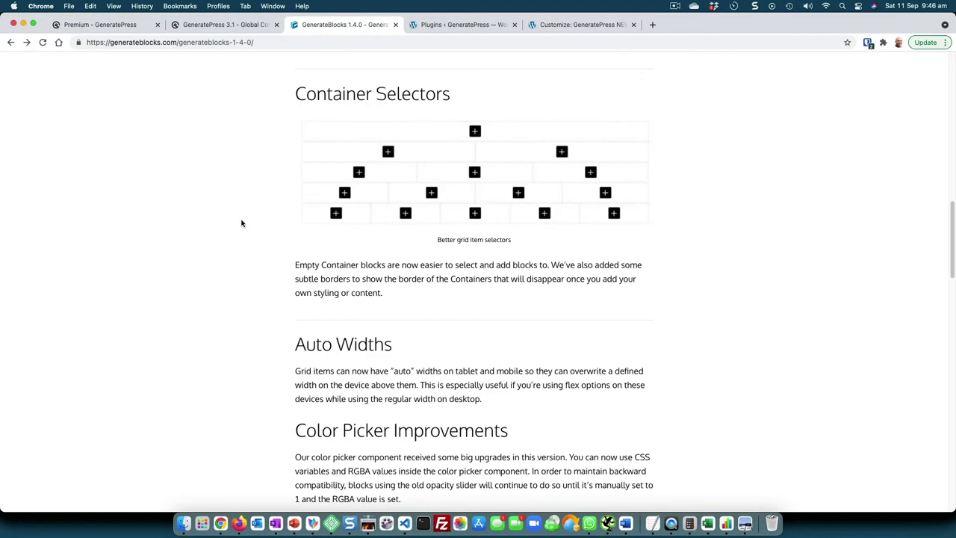
pyautogui.scroll(10, 241, 223)
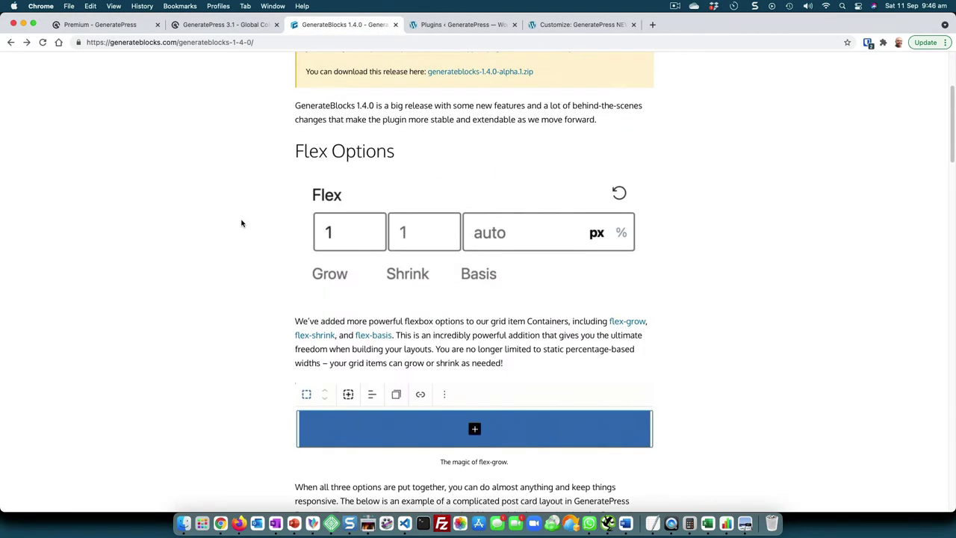
pyautogui.scroll(5, 241, 223)
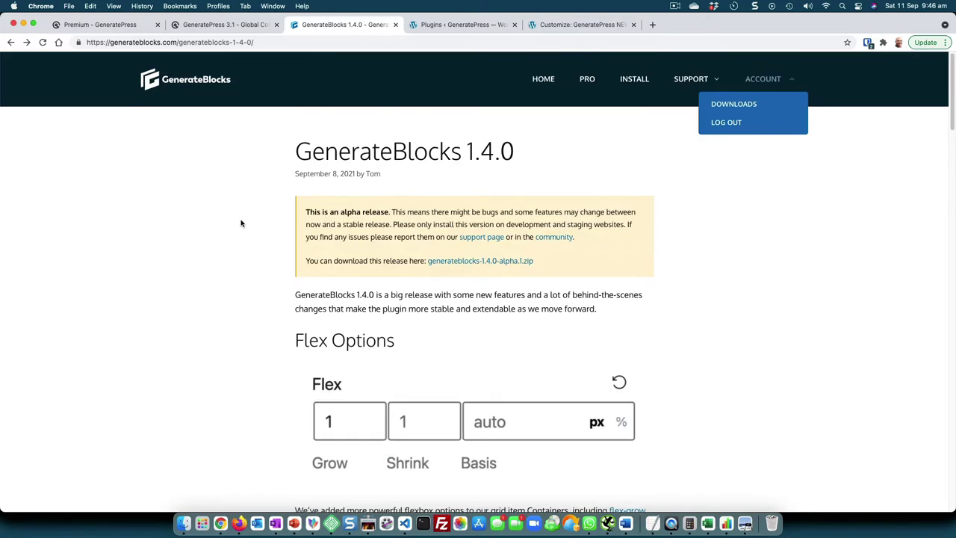
# - Return to the GeneratePress Premium page and review its overview of premium features
pyautogui.click(106, 28)
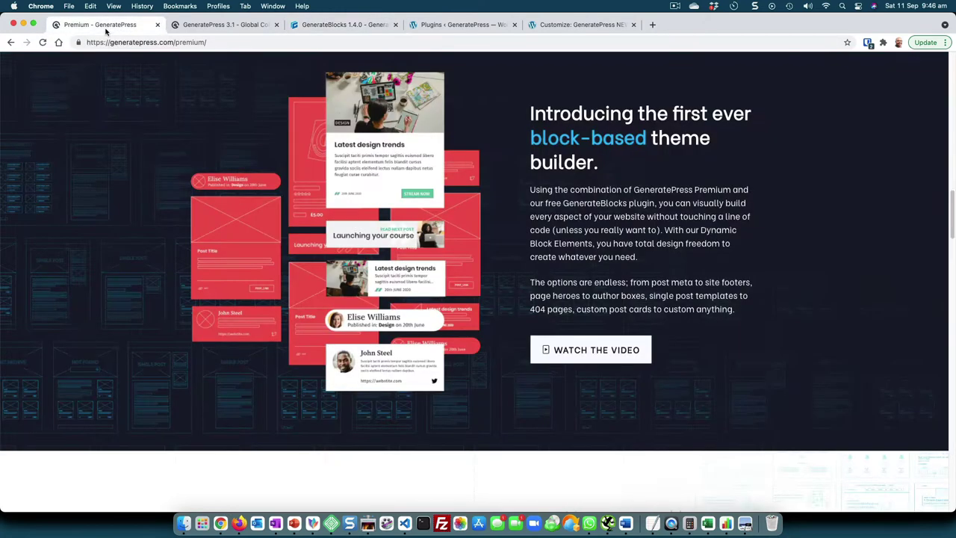
pyautogui.scroll(10, 346, 226)
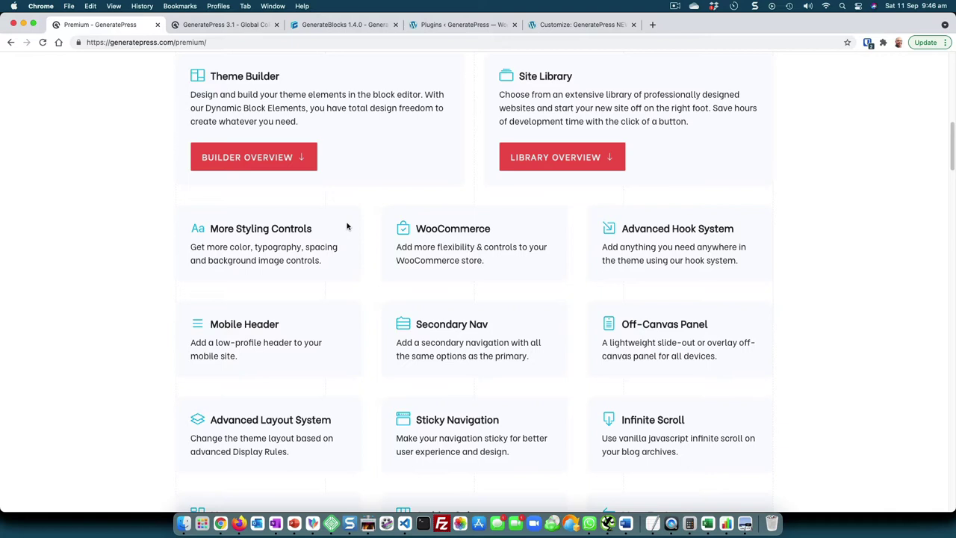
pyautogui.scroll(10, 431, 175)
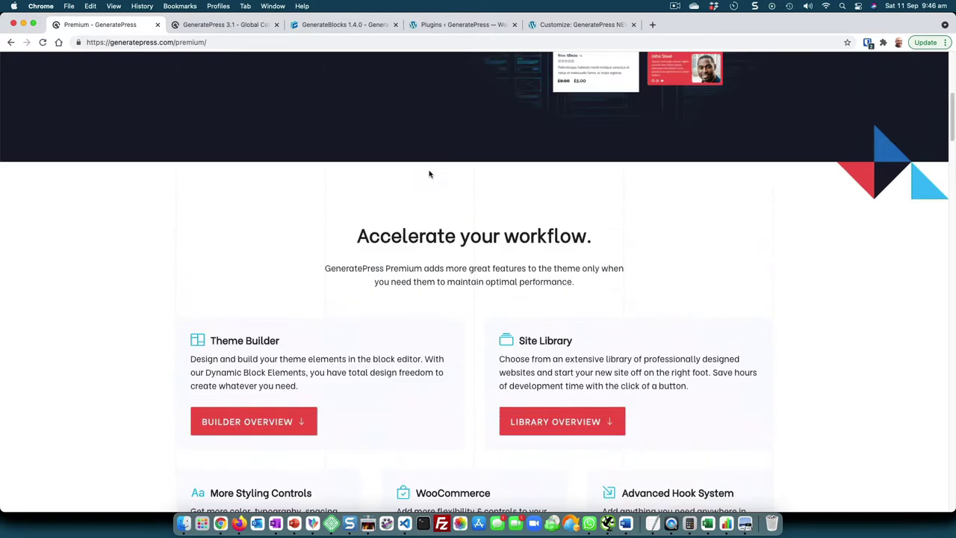
pyautogui.scroll(2, 429, 171)
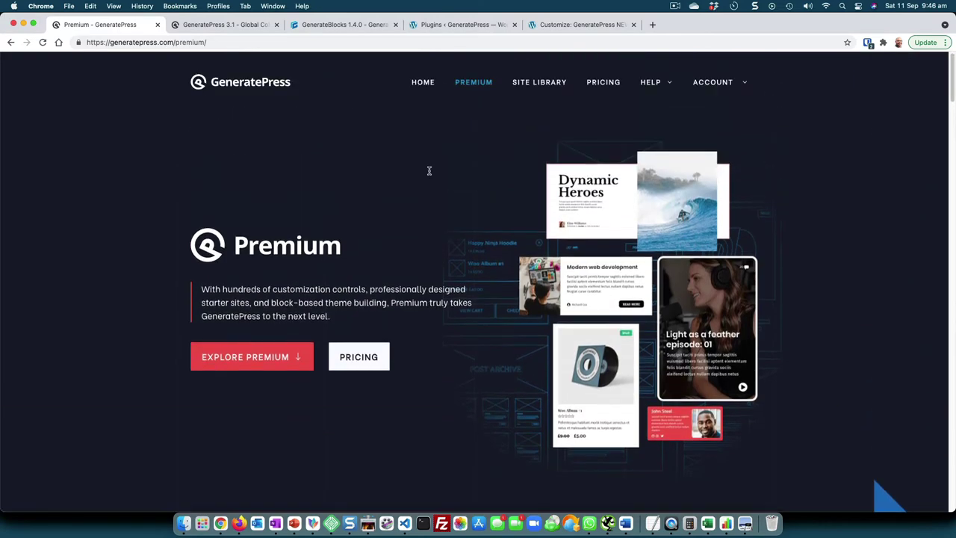
# - Check the GeneratePress site's installed plugins and visit that site's front page
pyautogui.click(472, 24)
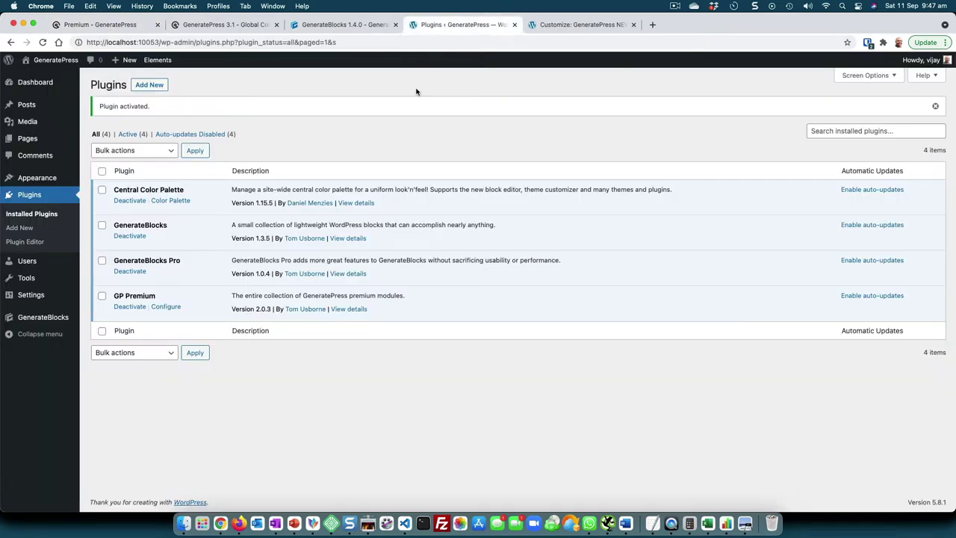
pyautogui.click(56, 63)
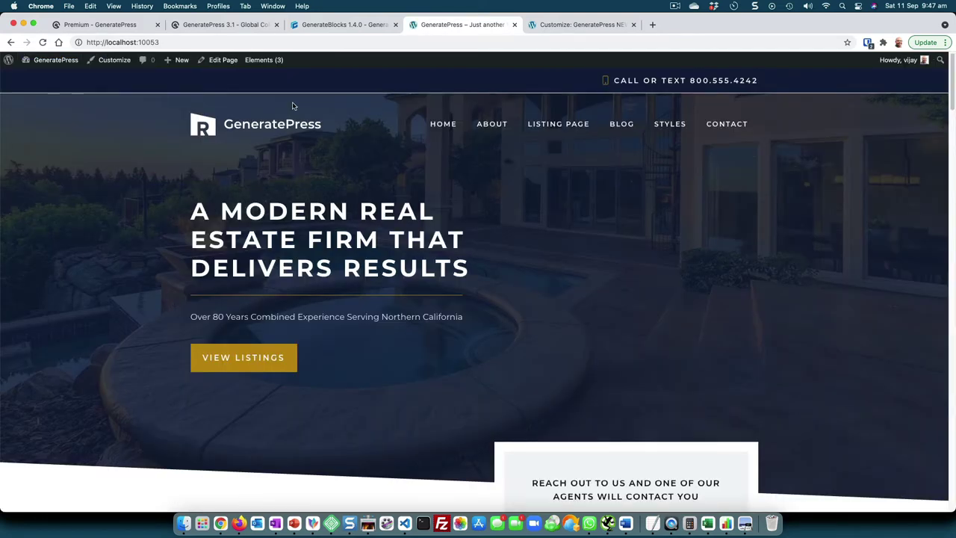
# - Close the Customizer on the GeneratePress NEW site and check the GenerateBlocks version in its plugin list
pyautogui.click(554, 26)
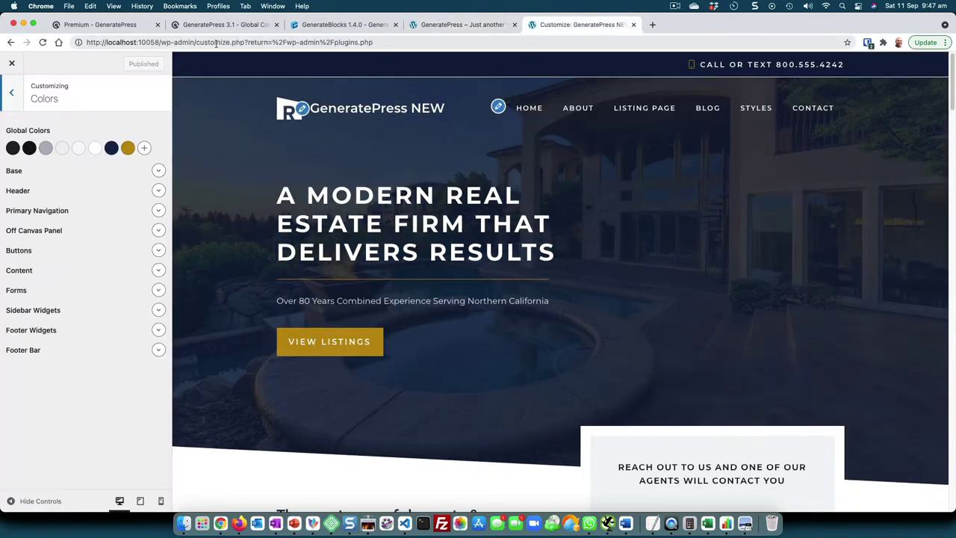
pyautogui.click(9, 66)
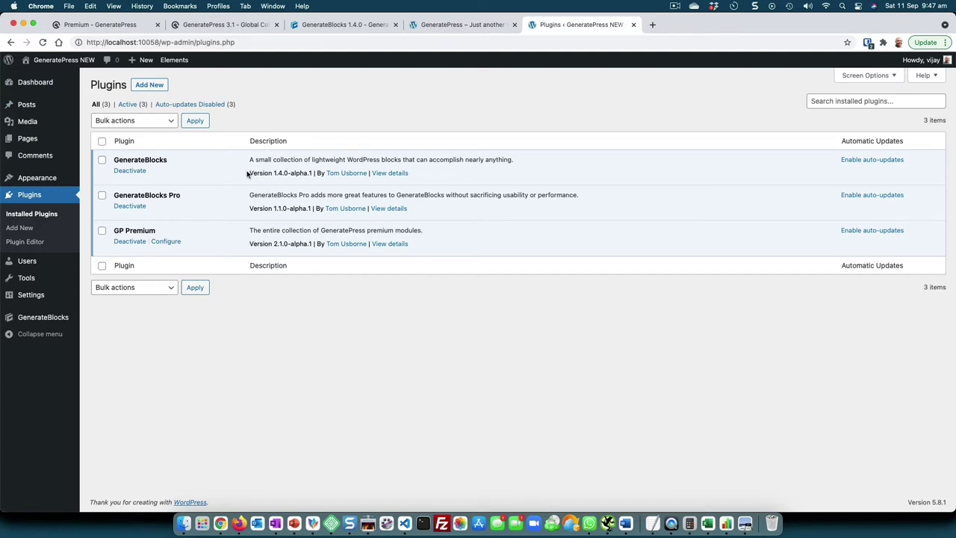
pyautogui.moveTo(246, 173); pyautogui.dragTo(312, 174)
# - Open the plugin list of the original GeneratePress site and check the GenerateBlocks version and the Central Color Palette plugin
pyautogui.click(425, 25)
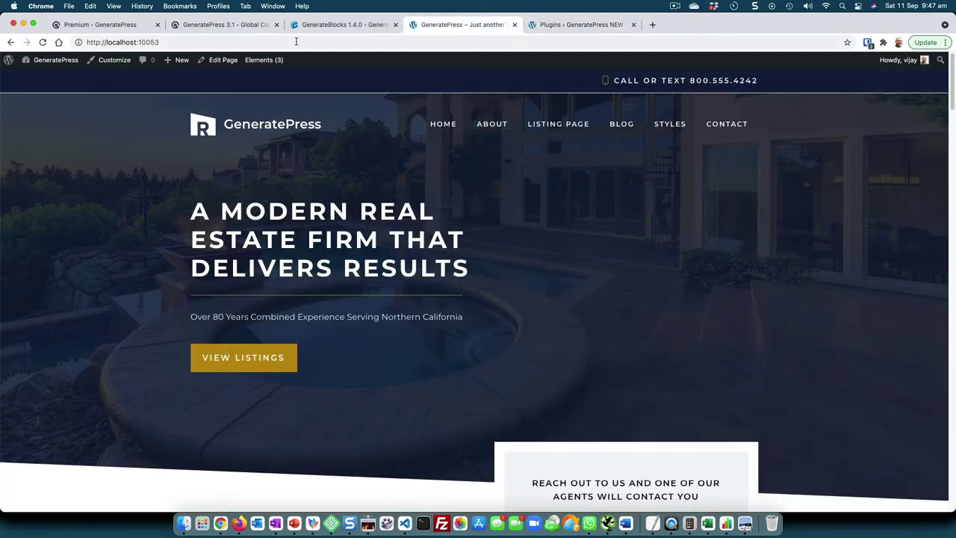
pyautogui.click(47, 60)
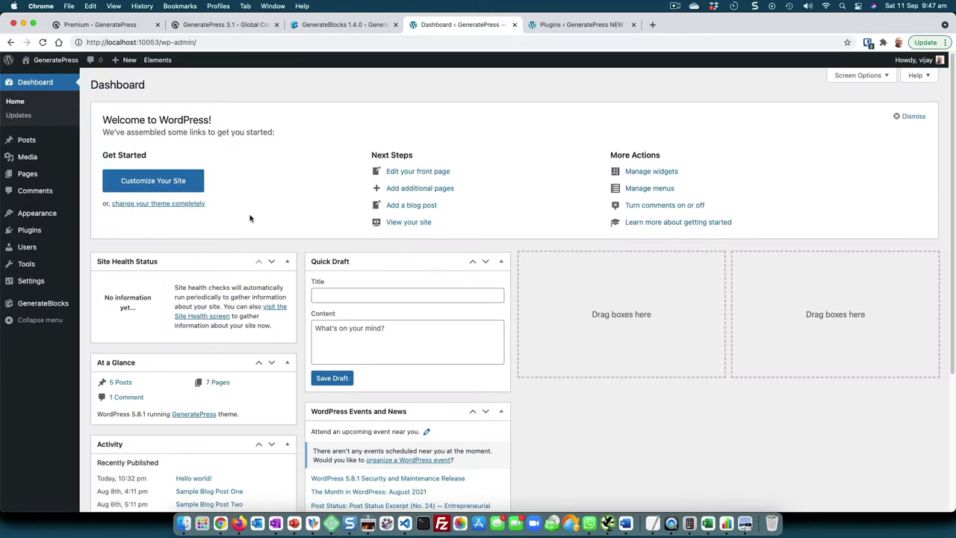
pyautogui.click(123, 229)
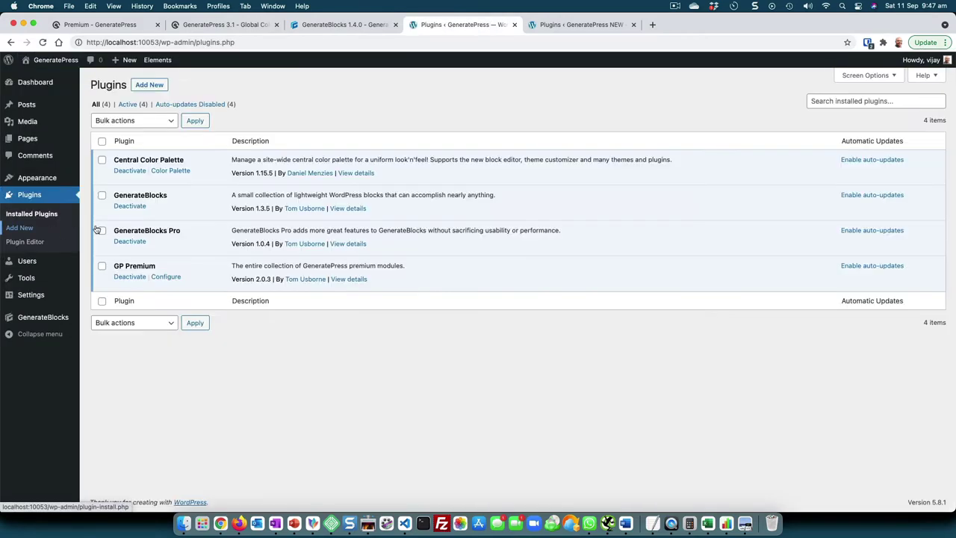
pyautogui.moveTo(231, 208); pyautogui.dragTo(271, 209)
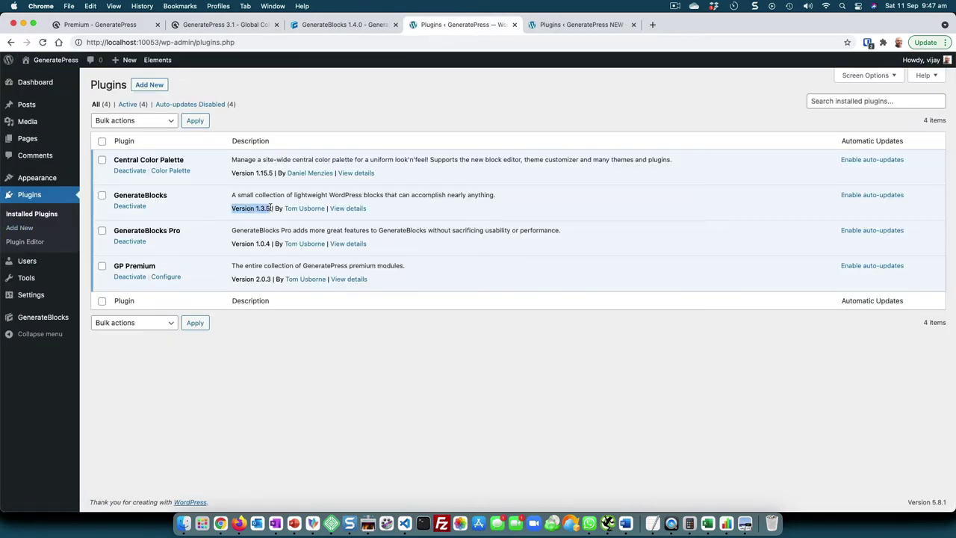
pyautogui.tripleClick(141, 159)
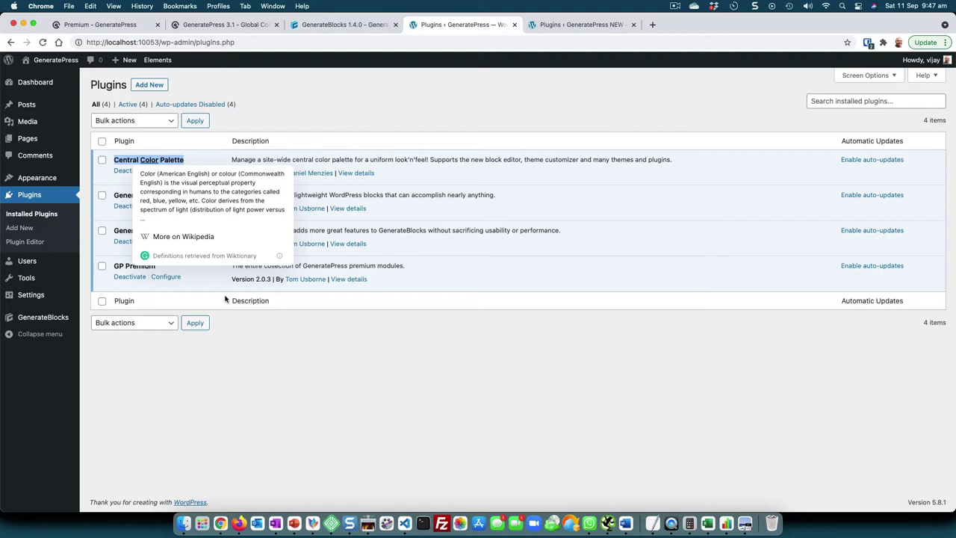
# - Check the GeneratePress theme version on the Themes page of the original site and of the GeneratePress NEW site
pyautogui.click(23, 181)
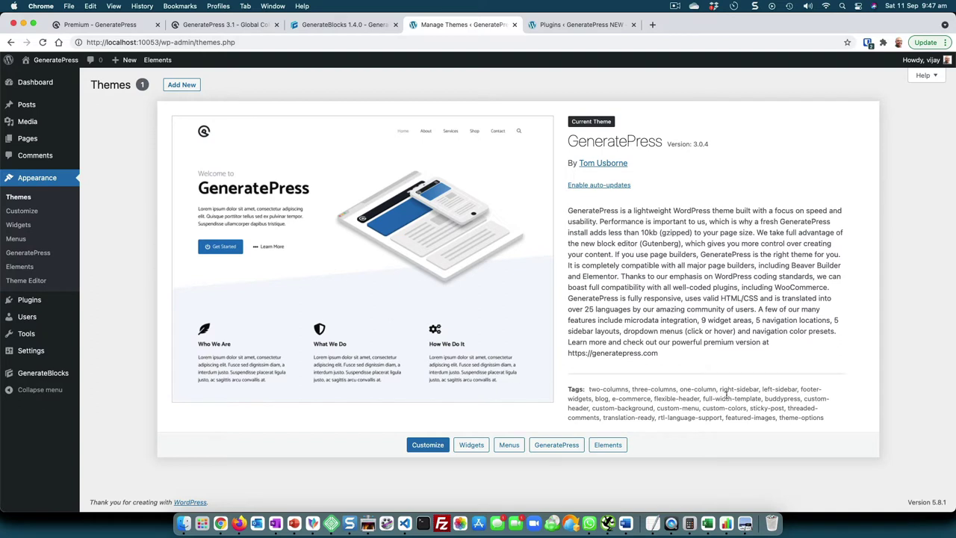
pyautogui.moveTo(666, 144); pyautogui.dragTo(699, 144)
pyautogui.click(593, 26)
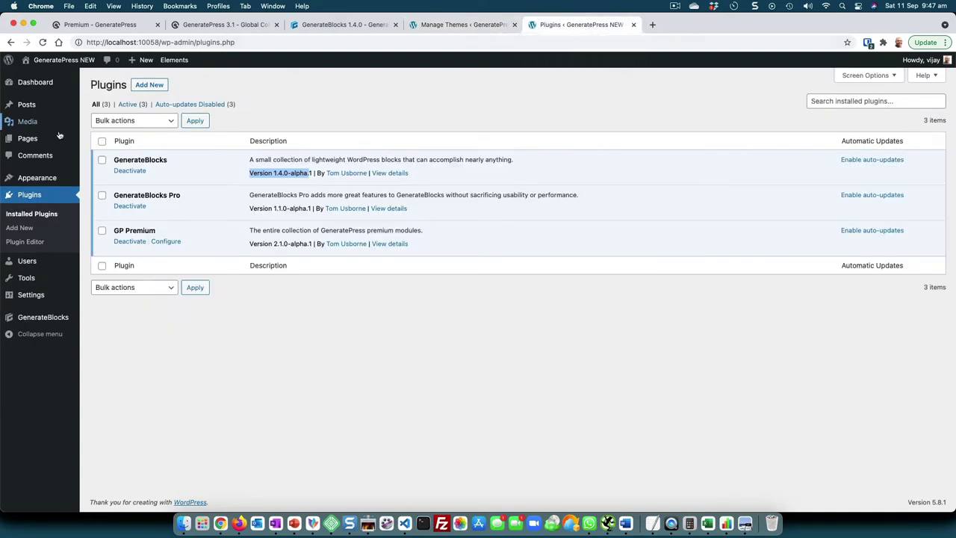
pyautogui.moveTo(54, 182)
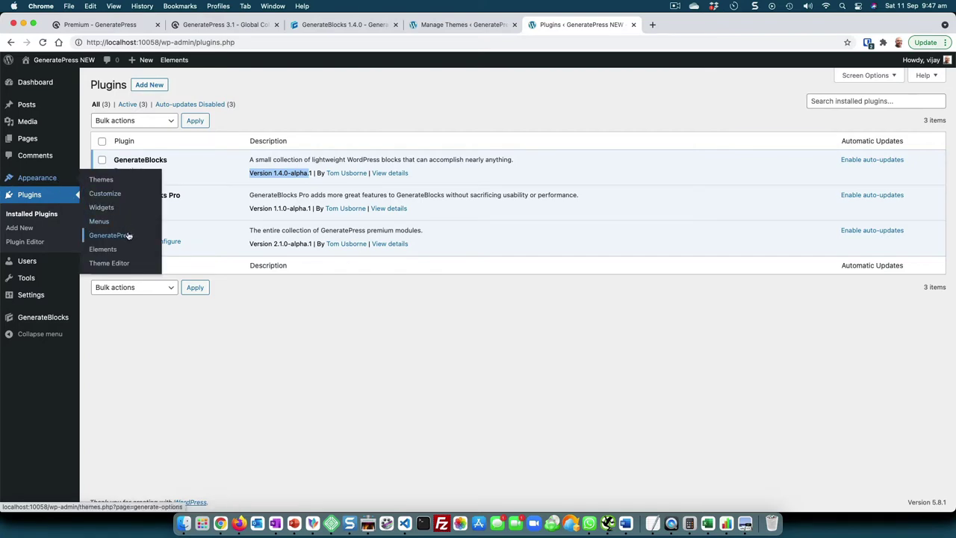
pyautogui.click(119, 182)
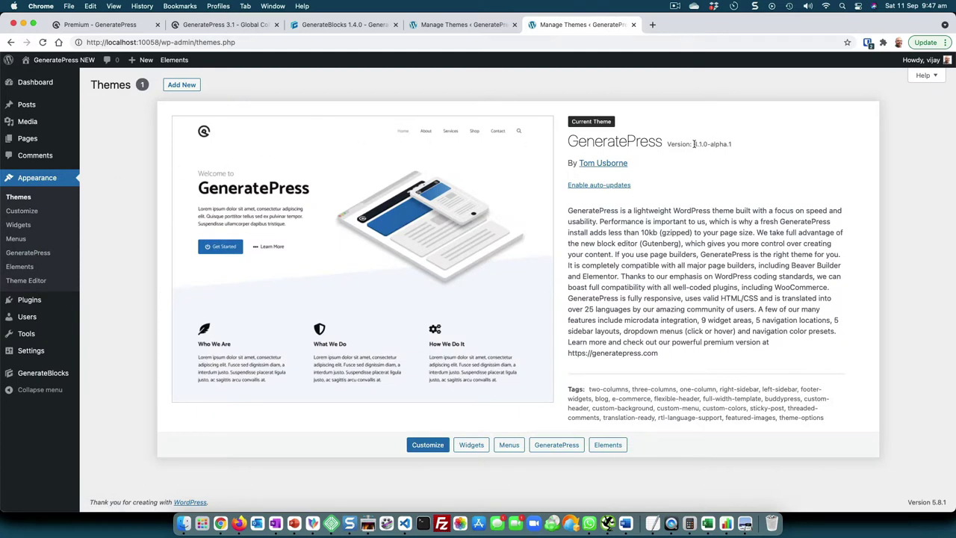
pyautogui.moveTo(695, 144); pyautogui.dragTo(753, 145)
# - Open the front pages of the GeneratePress NEW and original GeneratePress sites and compare them
pyautogui.click(76, 63)
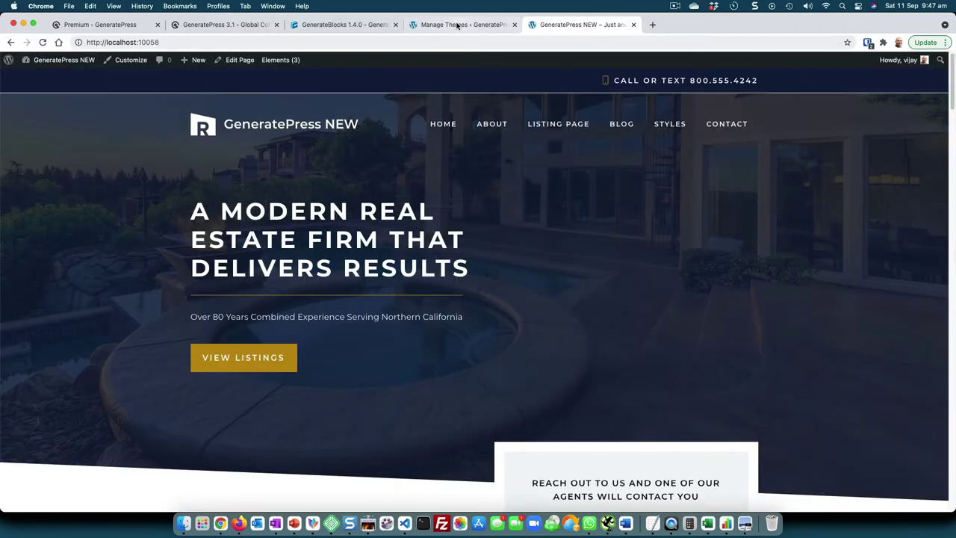
pyautogui.click(457, 25)
pyautogui.moveTo(56, 60)
pyautogui.click(44, 77)
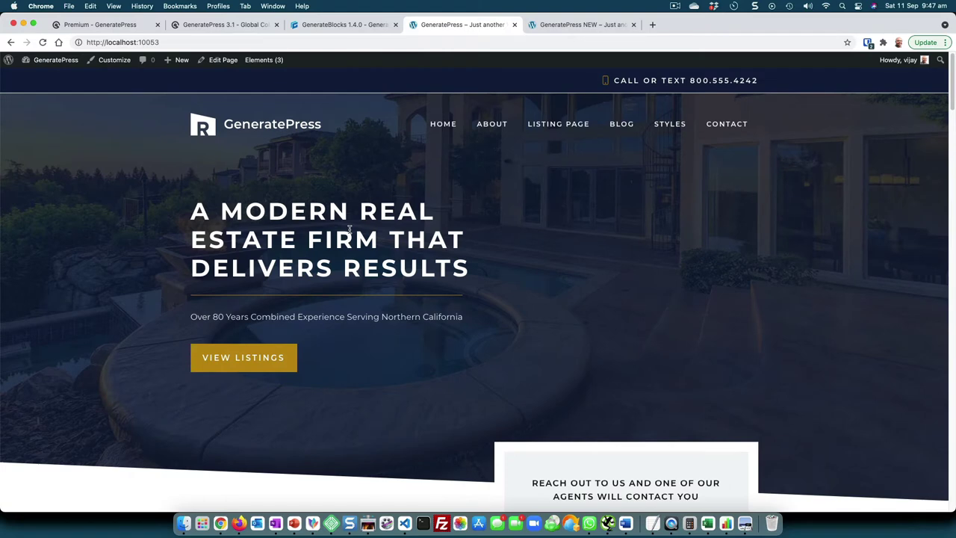
pyautogui.click(549, 25)
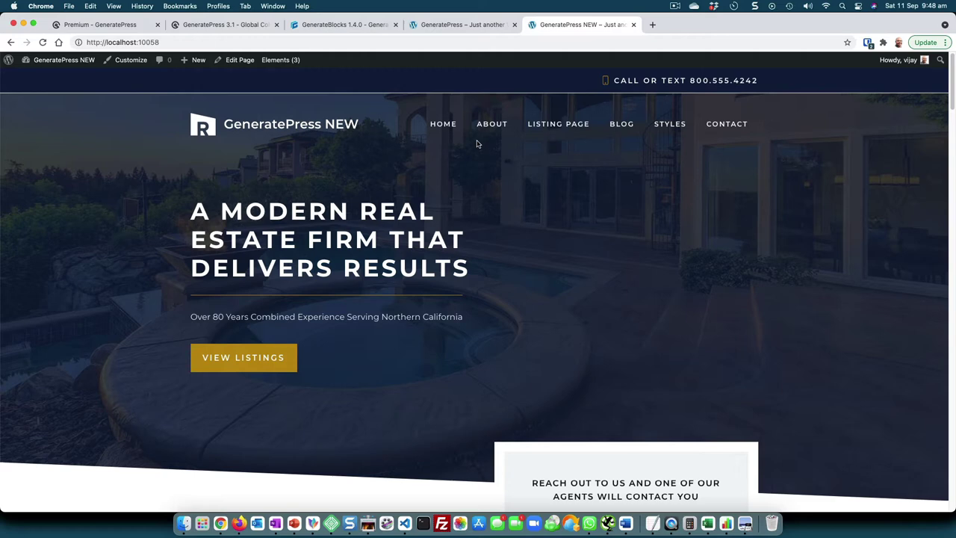
pyautogui.click(445, 28)
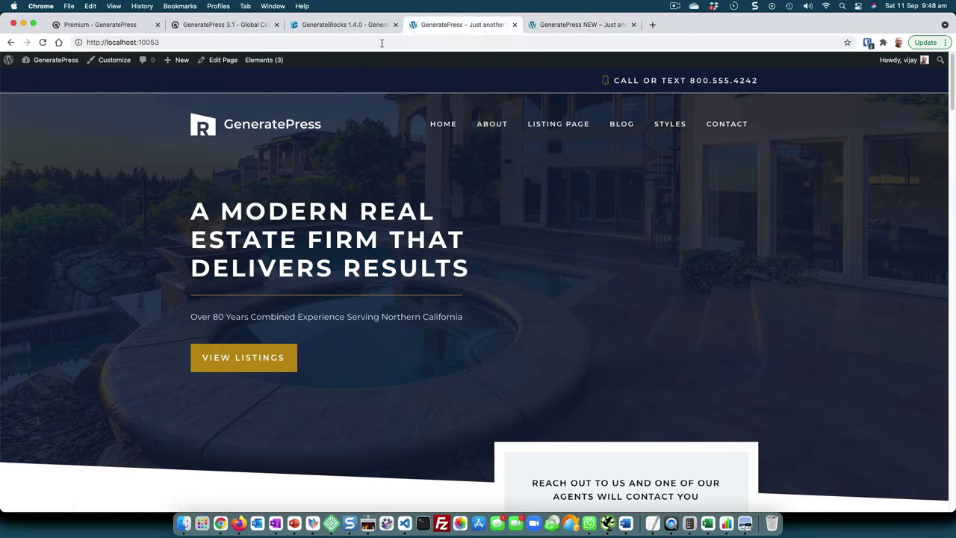
# - Open the Home page of the original GeneratePress site in the block editor from its list of pages
pyautogui.click(45, 64)
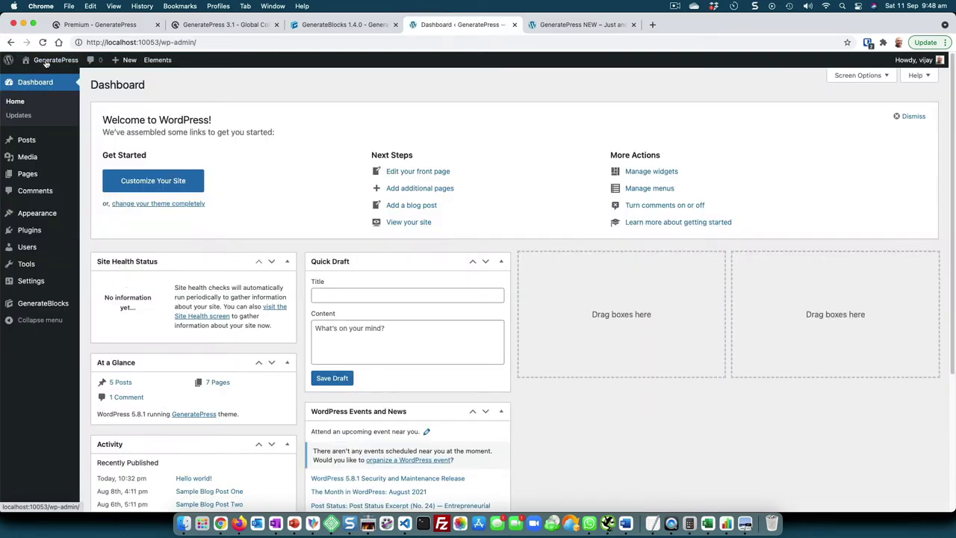
pyautogui.click(21, 174)
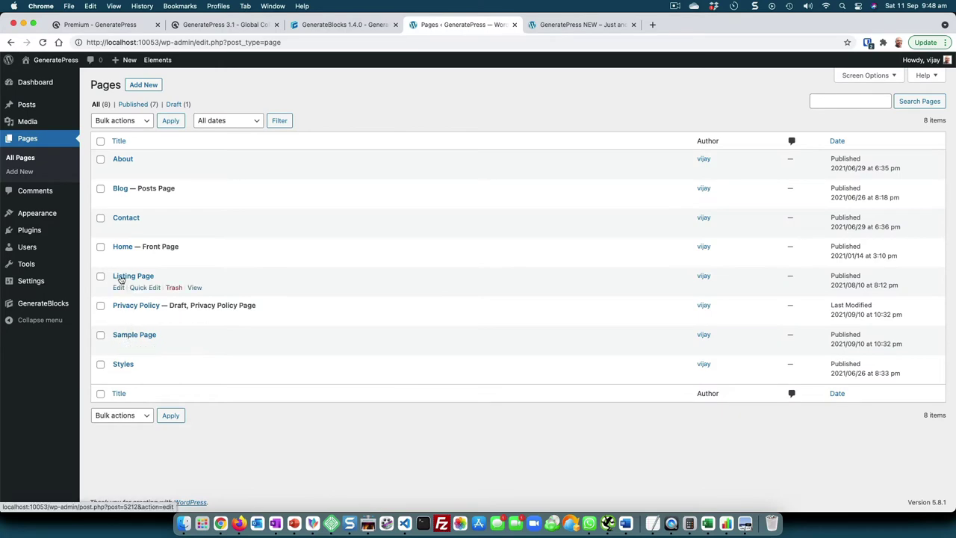
pyautogui.click(118, 258)
# - Switch to the GeneratePress NEW site, look over its front page and open that page for editing
pyautogui.click(567, 24)
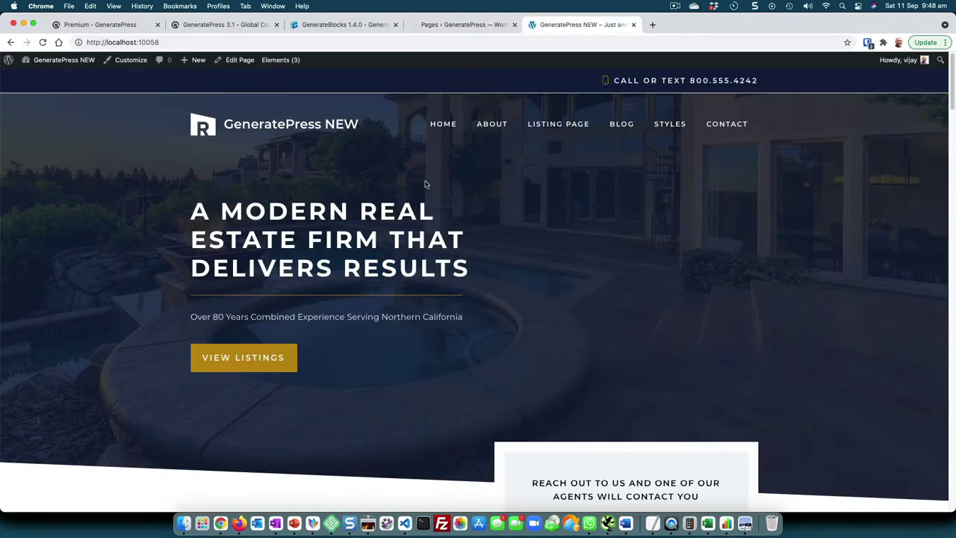
pyautogui.scroll(-5, 249, 236)
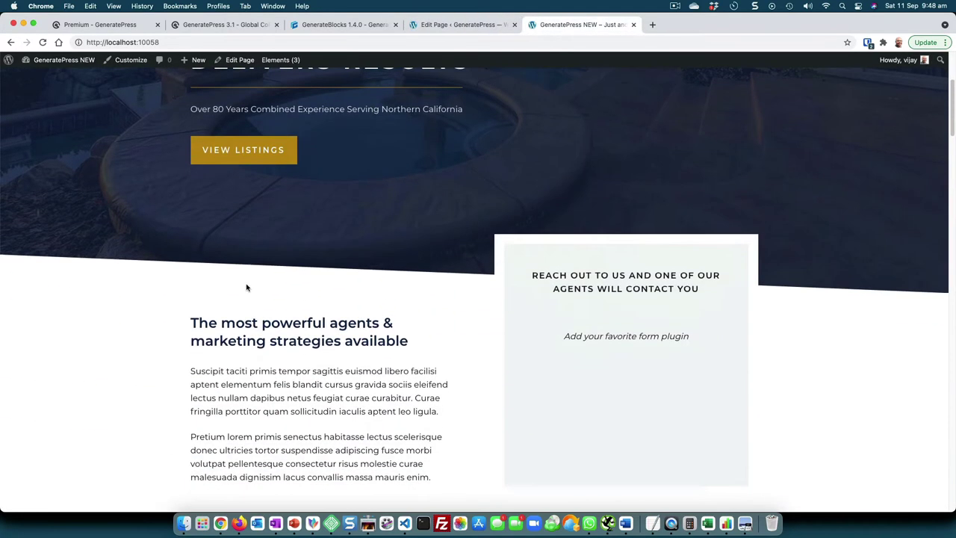
pyautogui.scroll(5, 251, 250)
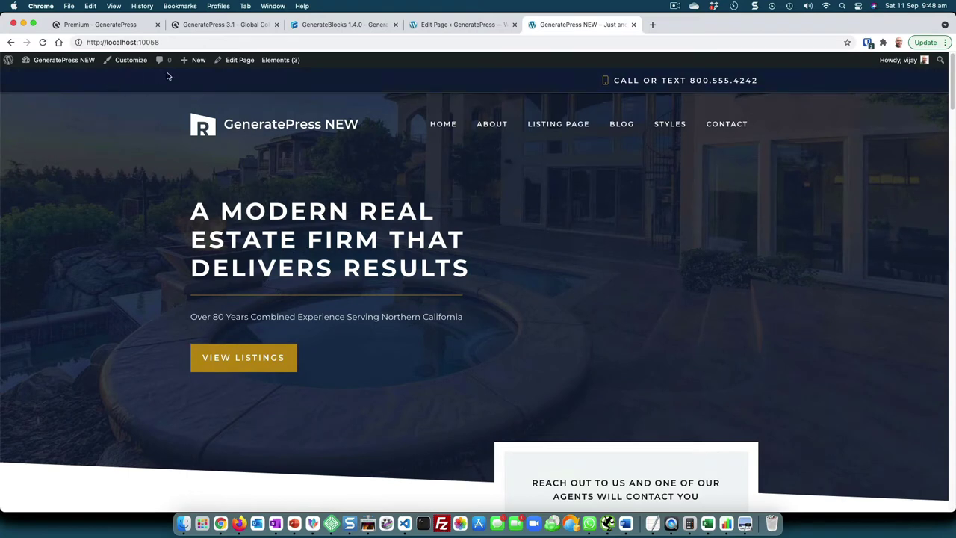
pyautogui.click(236, 60)
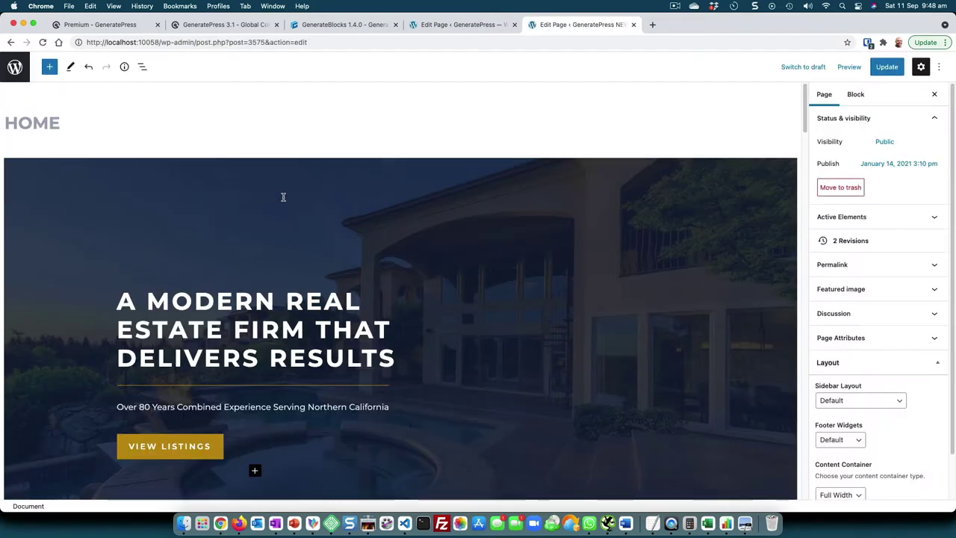
# - Examine the GeneratePress NEW Home page in the editor, selecting the second agents paragraph and the View Listings button to view their block settings
pyautogui.scroll(-3, 277, 194)
pyautogui.scroll(-4, 274, 193)
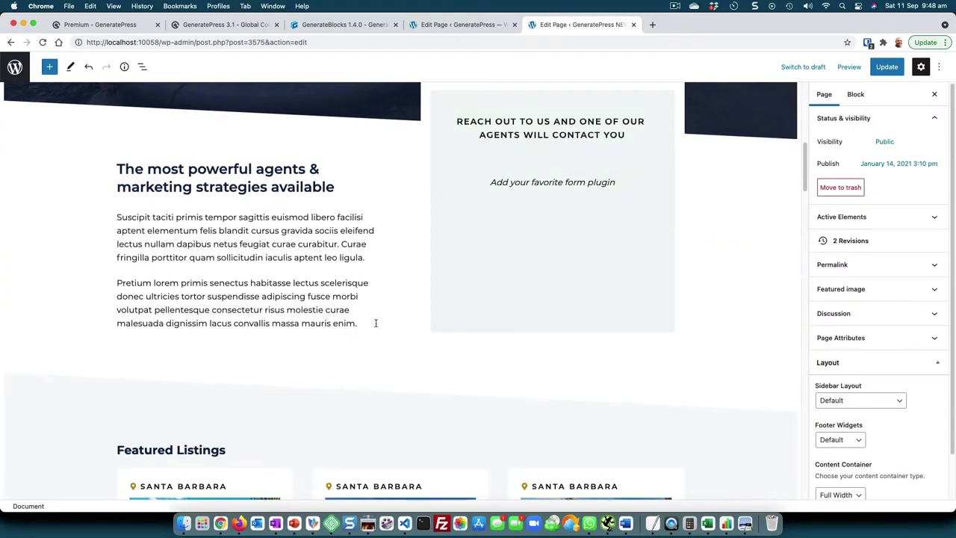
pyautogui.click(373, 322)
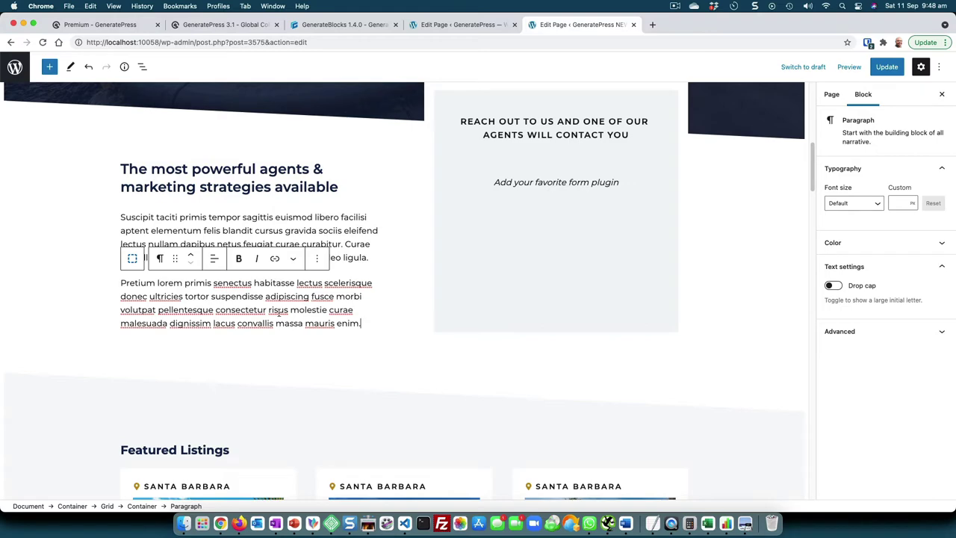
pyautogui.scroll(4, 280, 313)
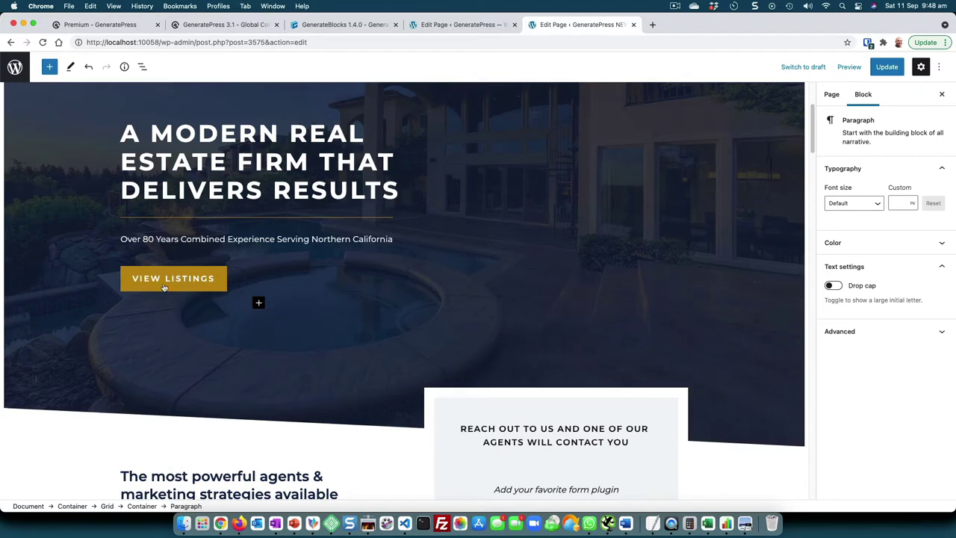
pyautogui.scroll(-3, 171, 305)
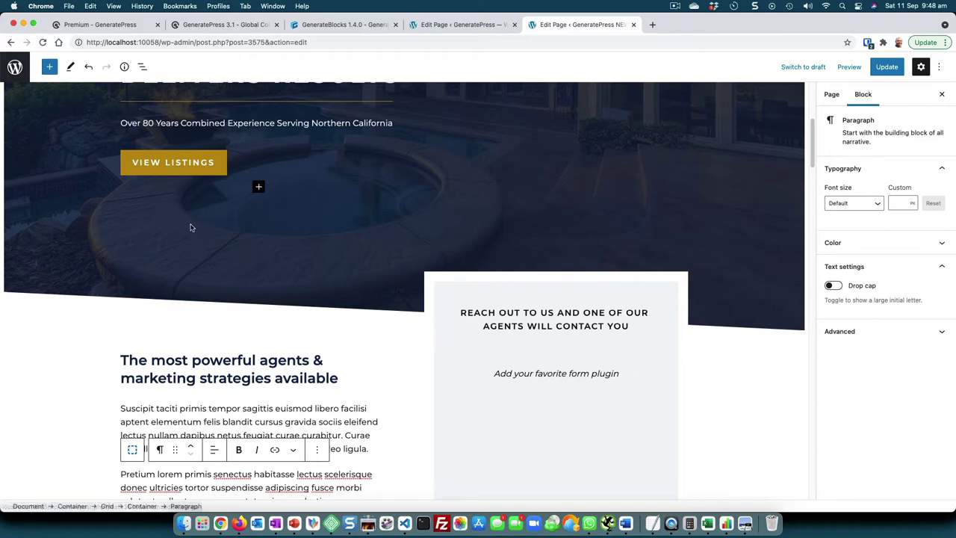
pyautogui.click(182, 166)
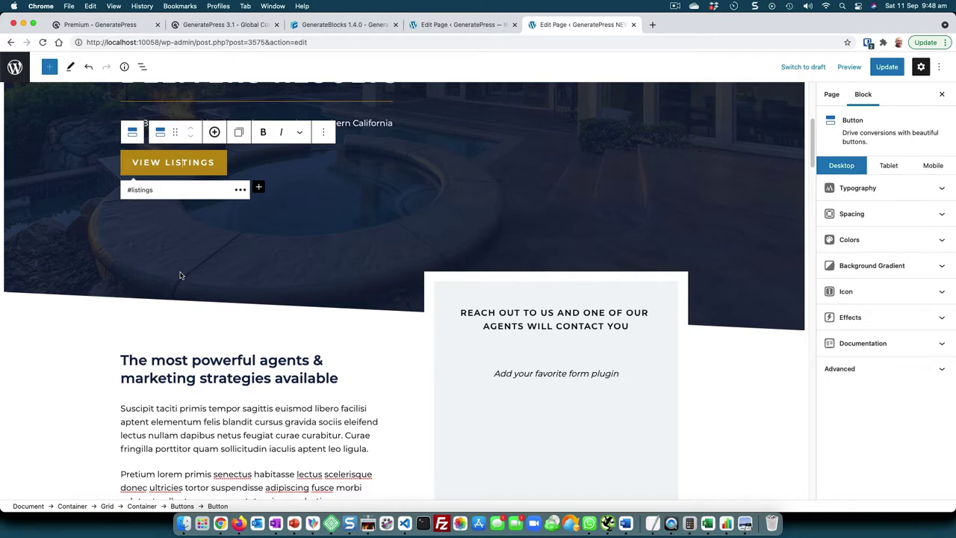
pyautogui.scroll(5, 192, 274)
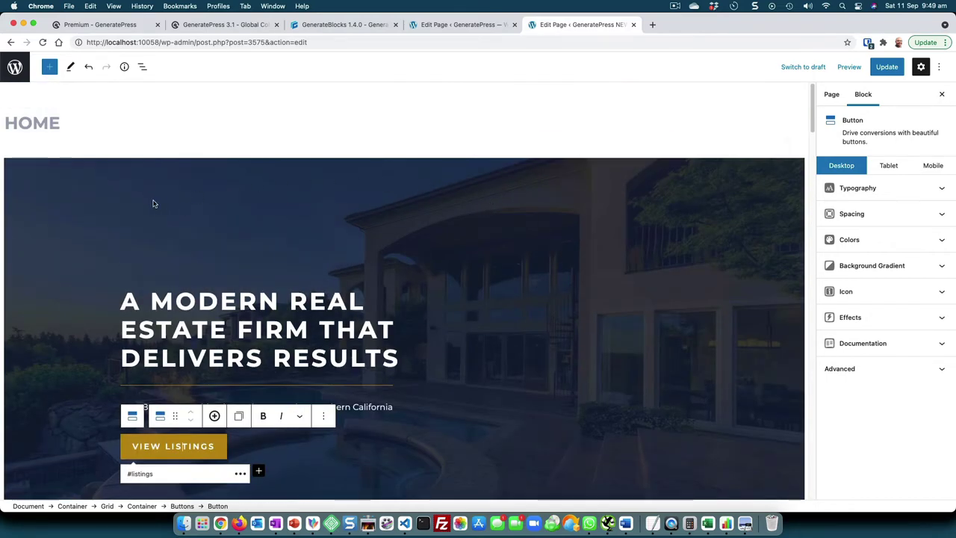
pyautogui.scroll(-1, 181, 202)
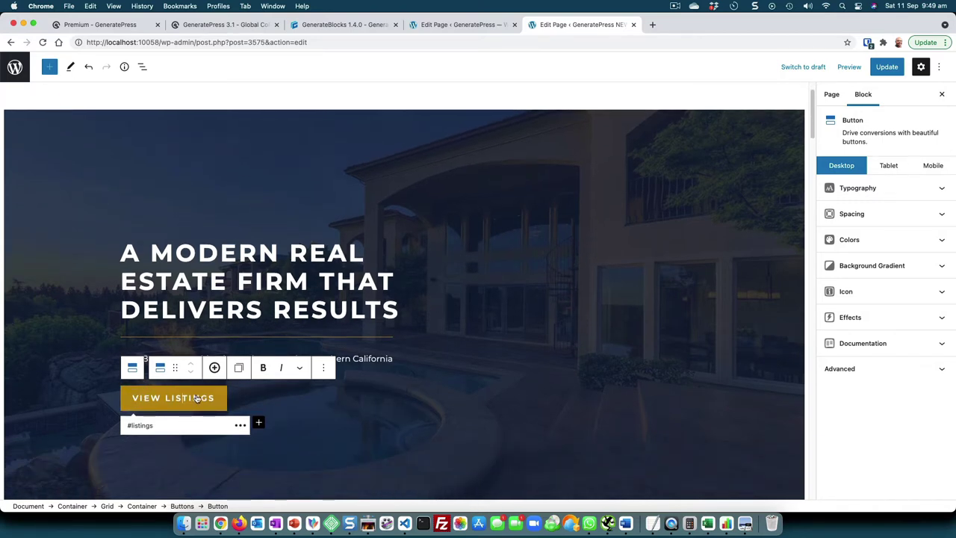
# - On the original site's Home page, select the hero container and open its background color picker to examine the palette
pyautogui.click(439, 24)
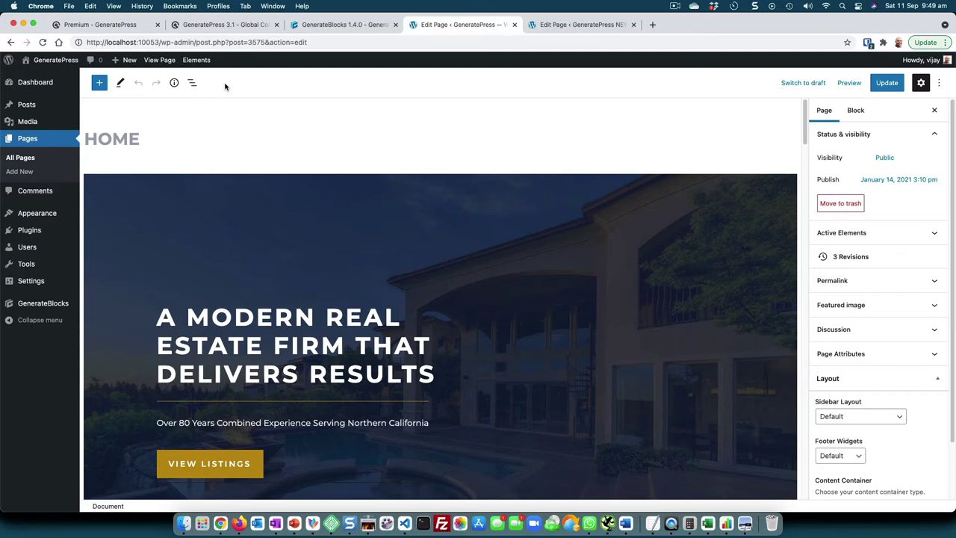
pyautogui.click(112, 203)
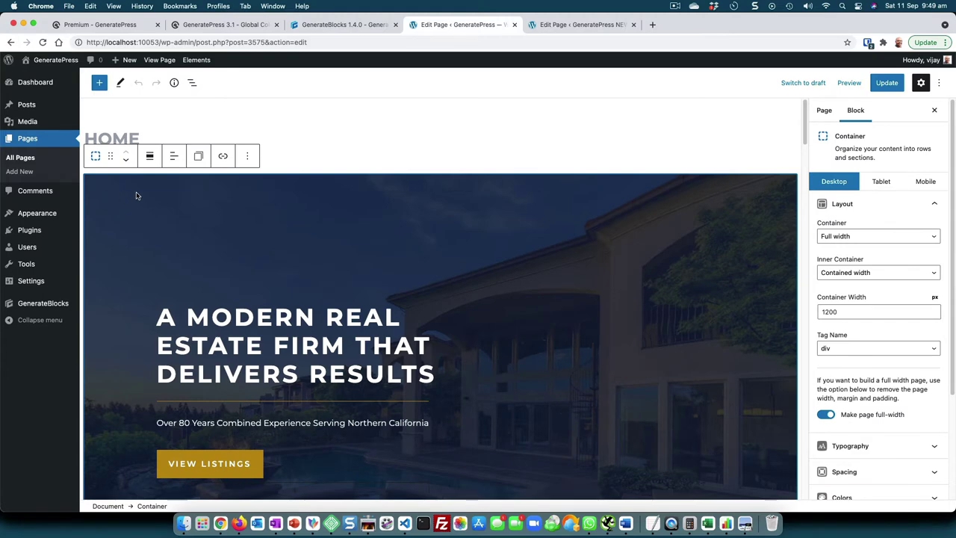
pyautogui.scroll(-3, 137, 196)
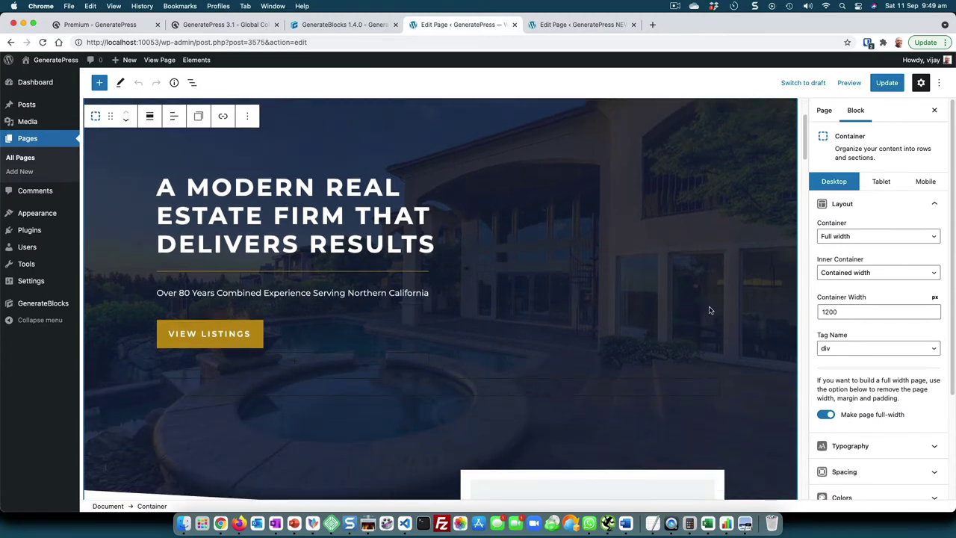
pyautogui.scroll(-3, 874, 351)
pyautogui.click(886, 359)
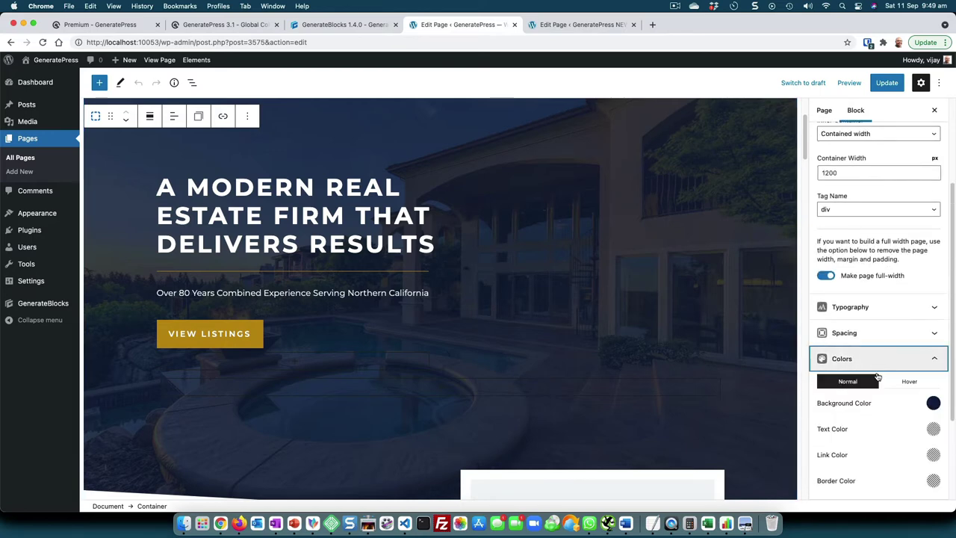
pyautogui.click(933, 402)
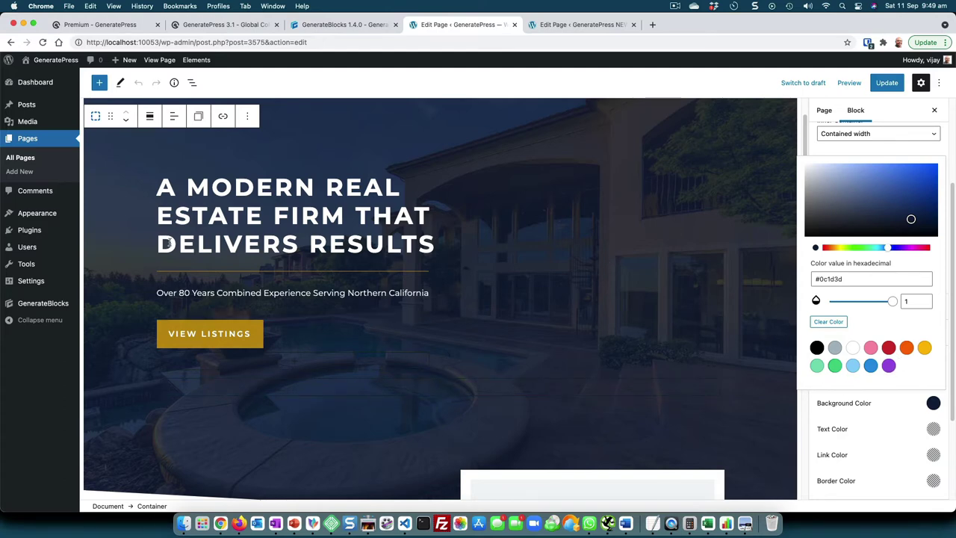
# - Open the Central Color Palette plugin's settings on the original site from its list of installed plugins
pyautogui.moveTo(51, 216)
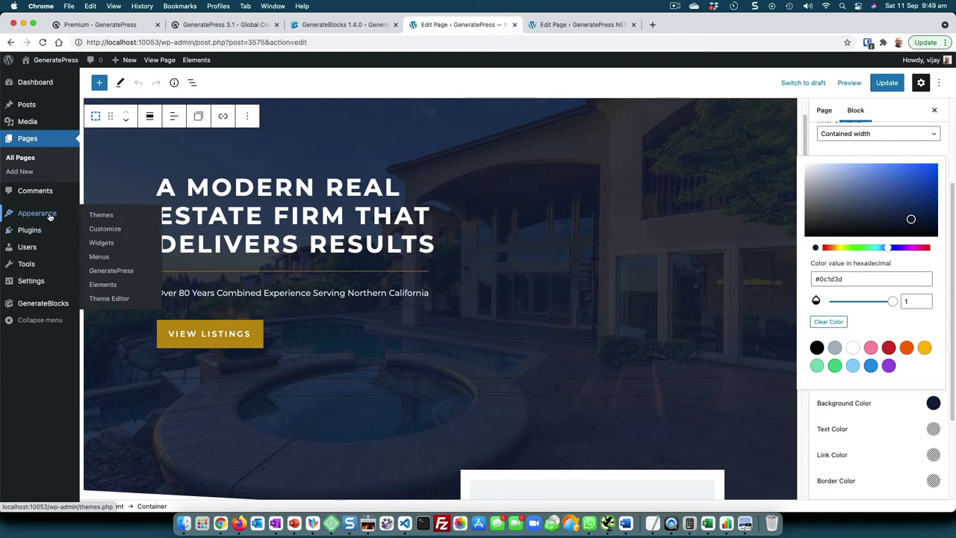
pyautogui.click(37, 233)
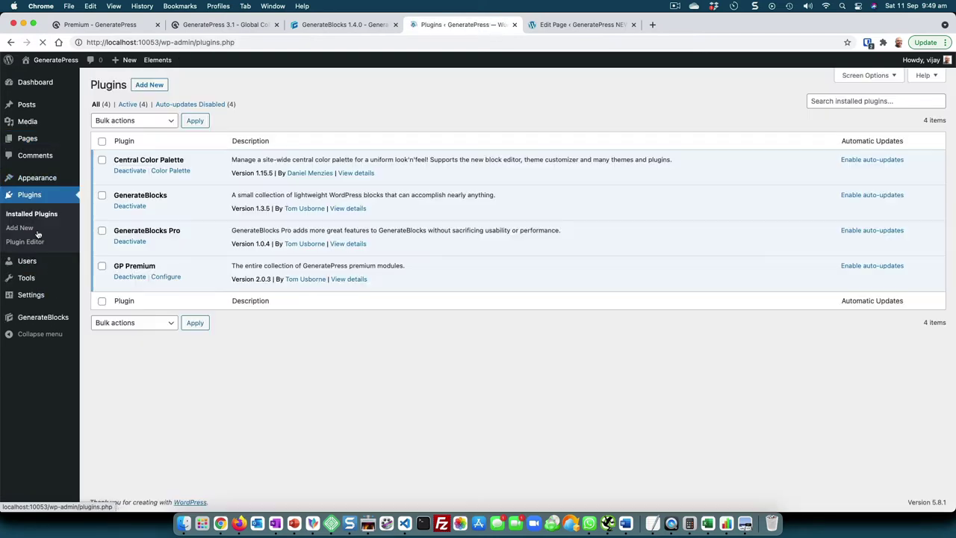
pyautogui.click(171, 171)
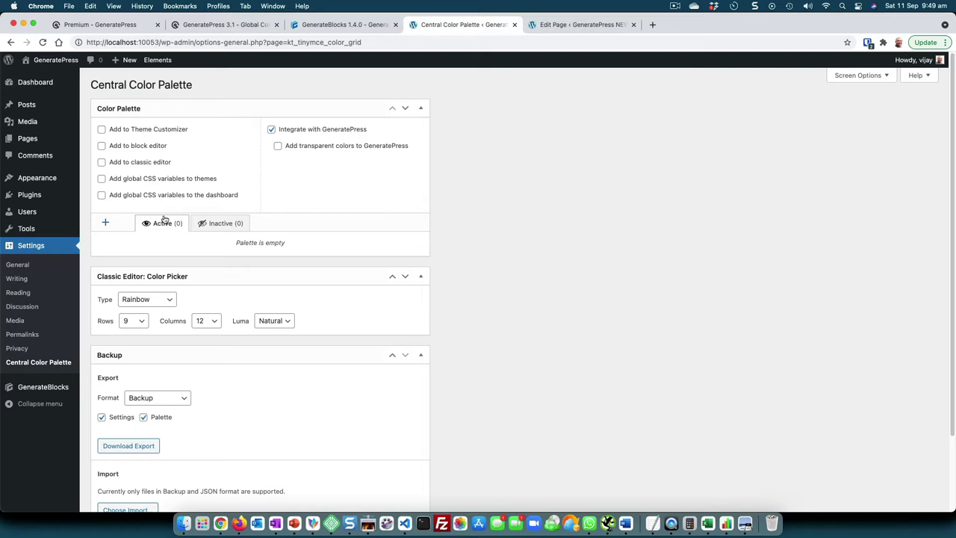
# - Open the original site's Customizer and view the Body background color picker in its color settings
pyautogui.moveTo(45, 177)
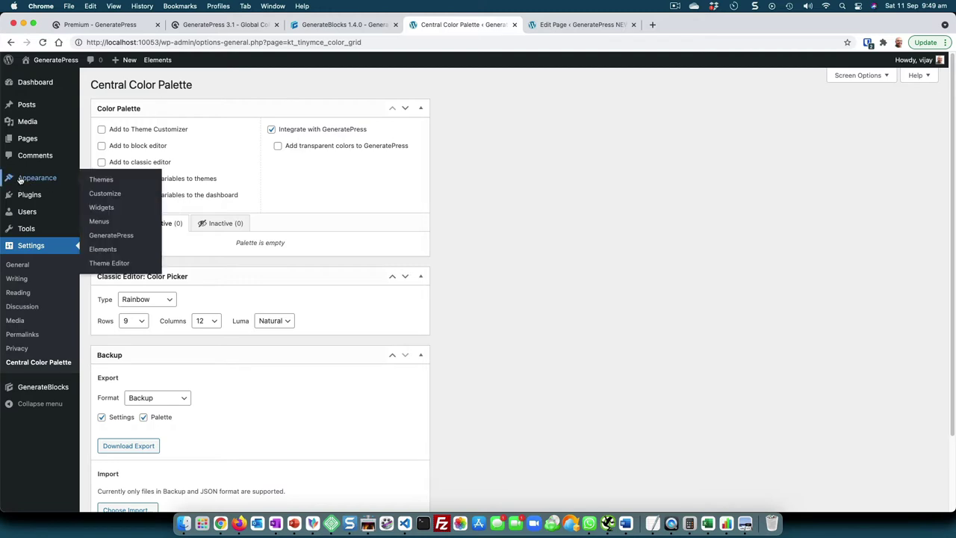
pyautogui.click(123, 196)
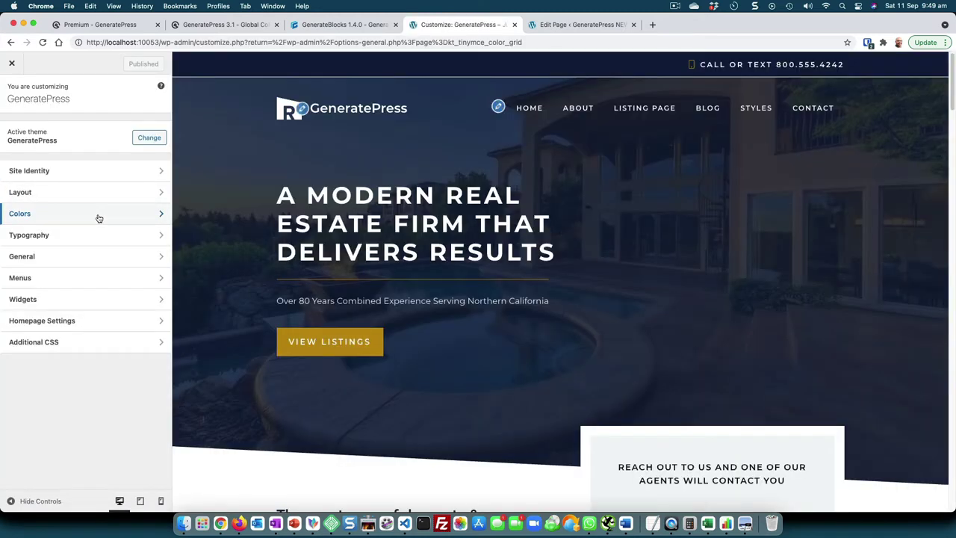
pyautogui.click(96, 214)
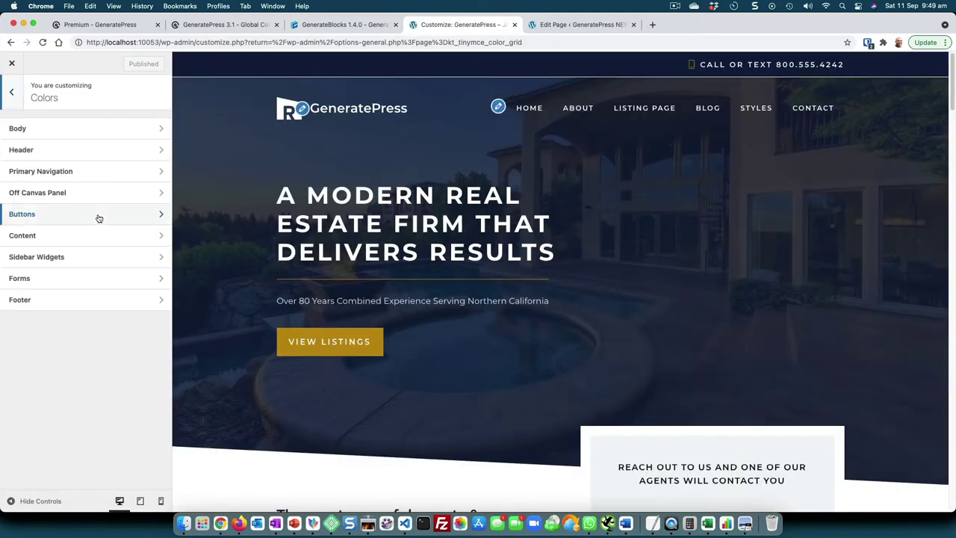
pyautogui.click(65, 133)
pyautogui.click(11, 181)
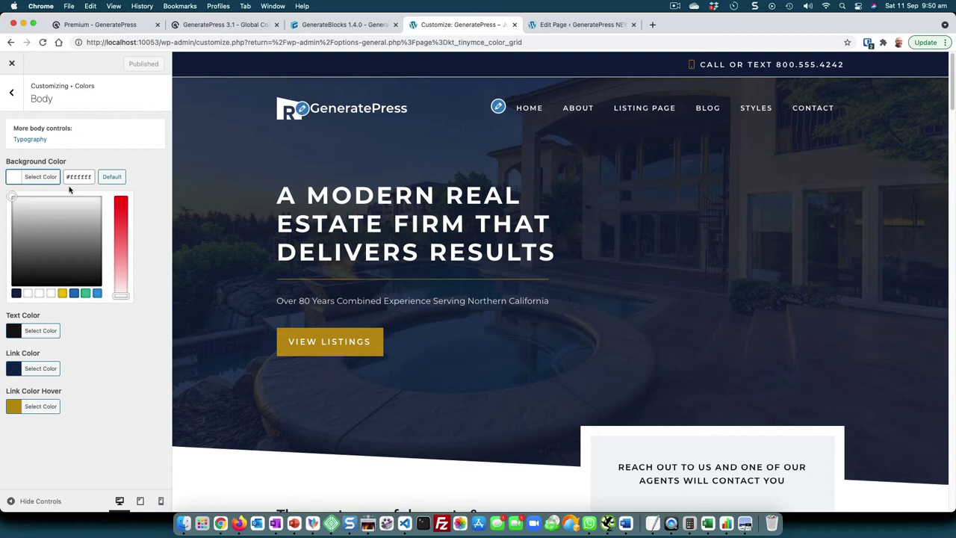
# - Leave the GeneratePress NEW page editor without saving and open the Colors section of that site's Customizer
pyautogui.click(539, 29)
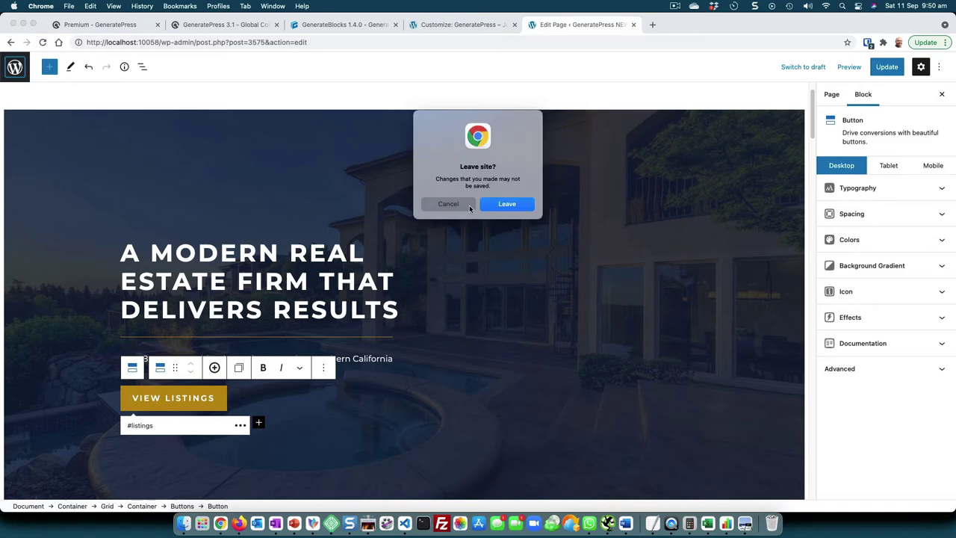
pyautogui.click(521, 207)
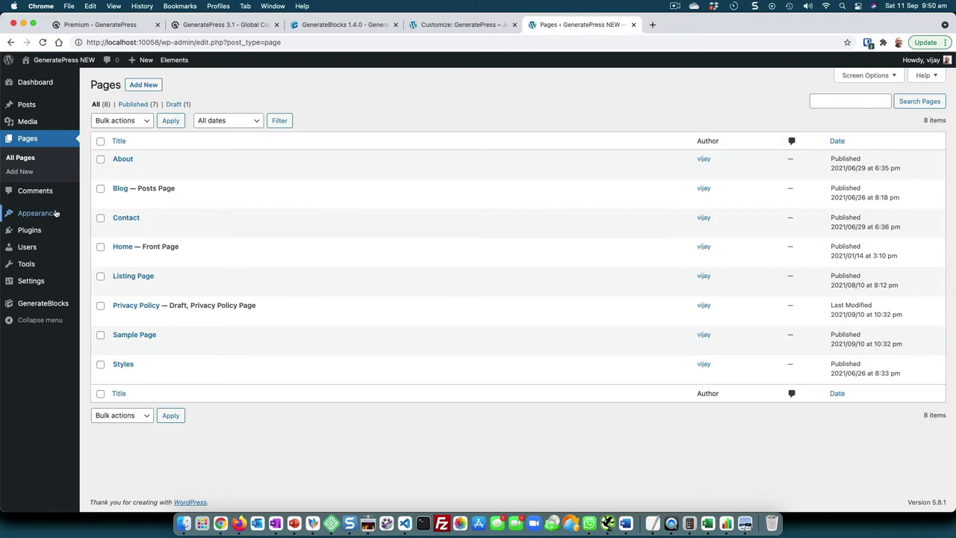
pyautogui.moveTo(55, 214)
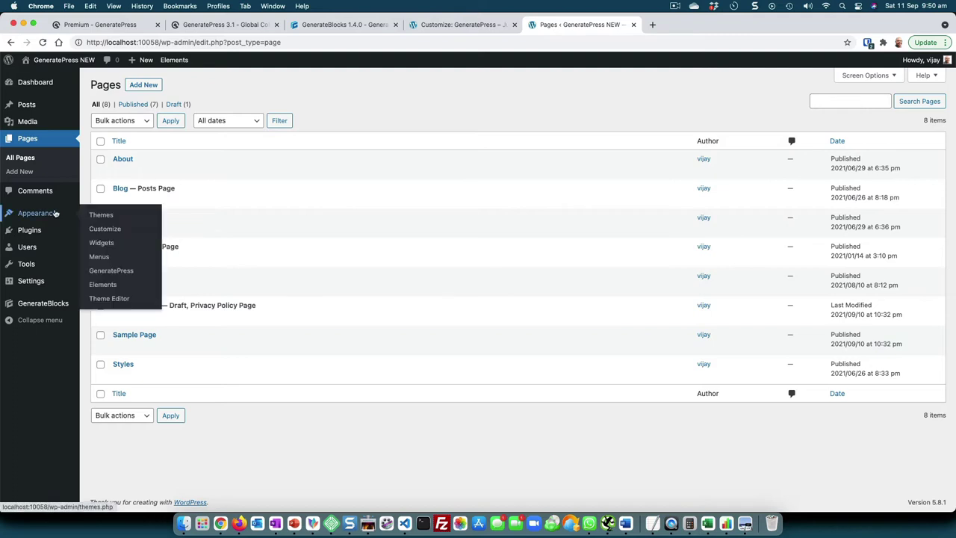
pyautogui.click(98, 229)
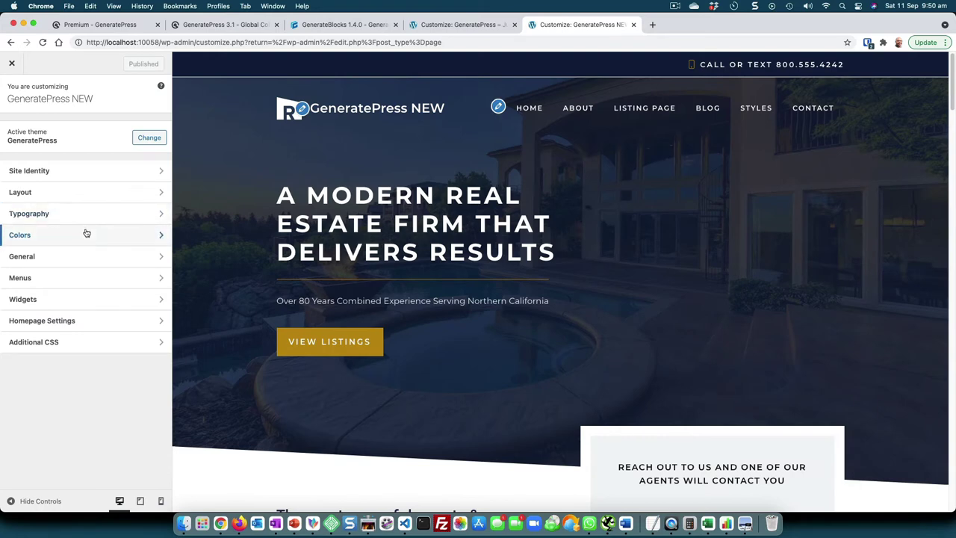
pyautogui.click(87, 233)
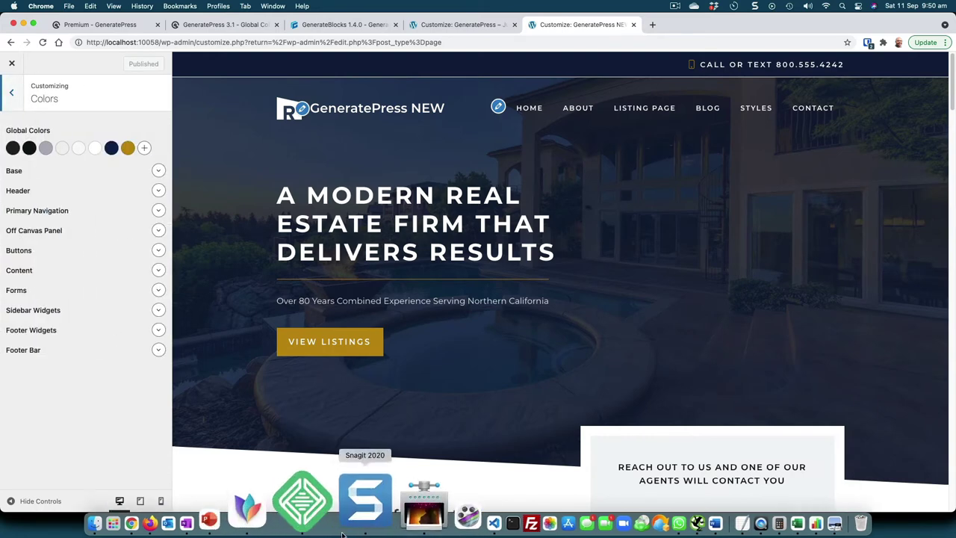
# - Compare the color section lists in the Customizers of the original and GeneratePress NEW sites
pyautogui.doubleClick(126, 43)
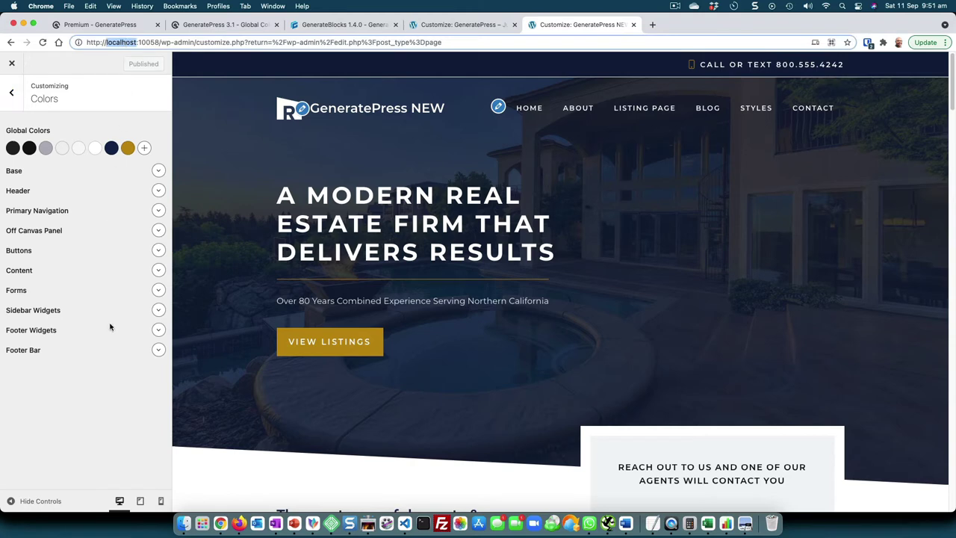
pyautogui.click(460, 24)
pyautogui.click(21, 106)
pyautogui.click(11, 96)
pyautogui.click(32, 216)
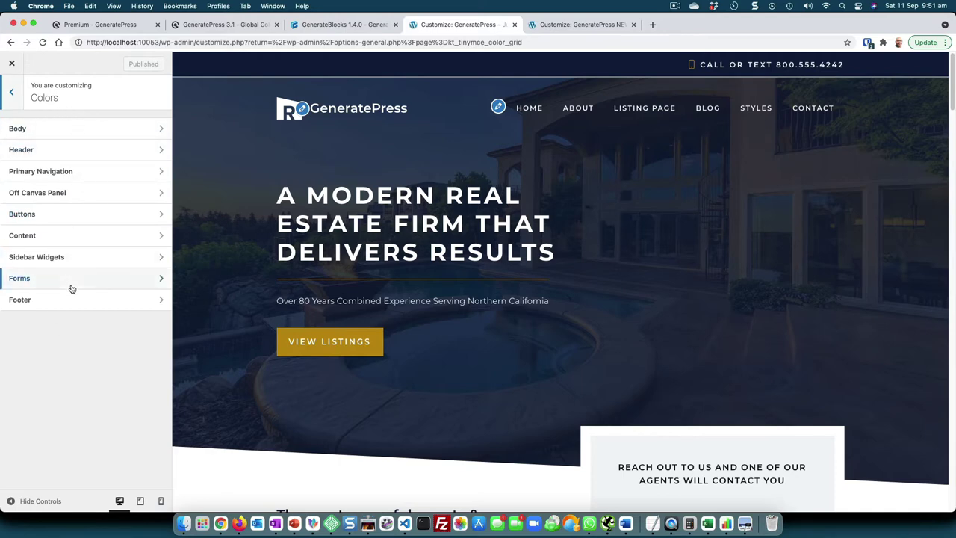
pyautogui.click(569, 25)
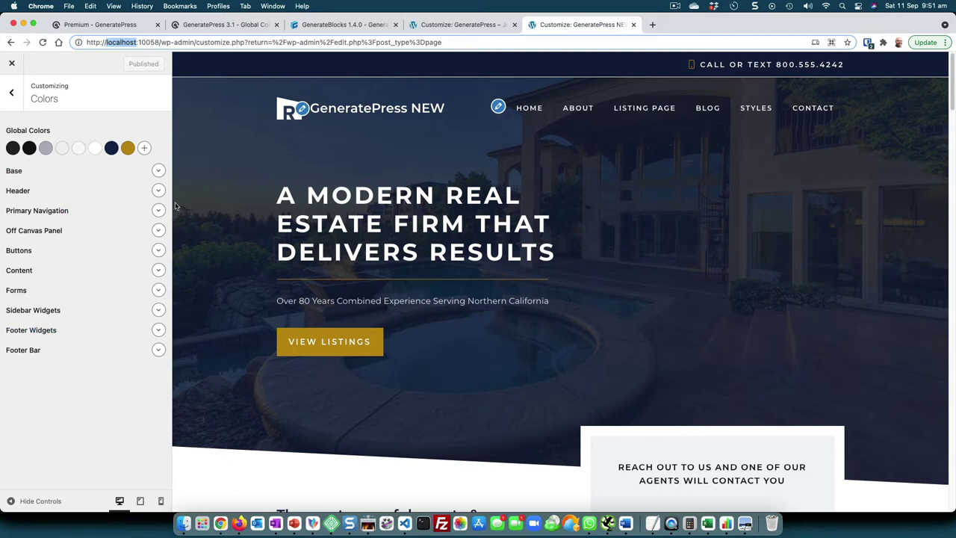
# - Show the GeneratePress 3.1 release post and the GenerateBlocks 1.4.0 release post
pyautogui.click(233, 24)
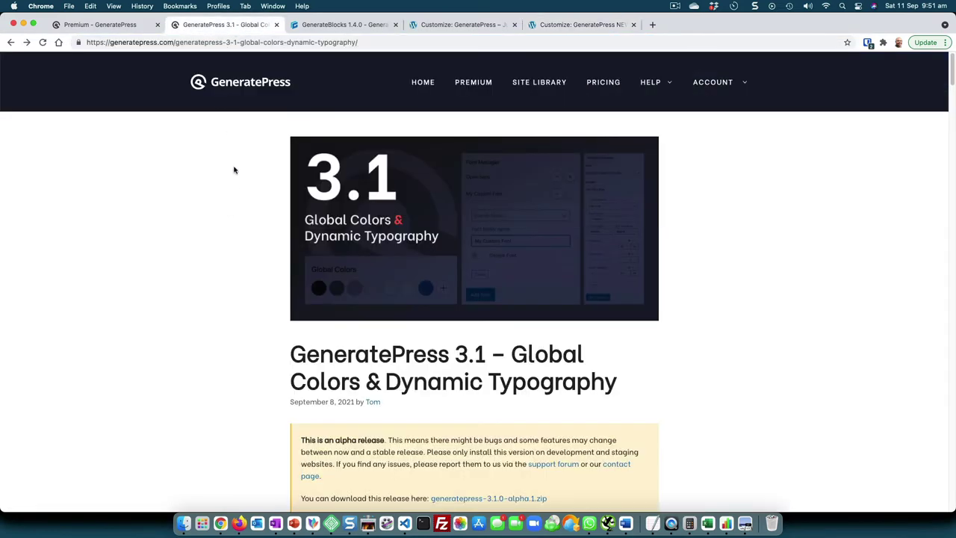
pyautogui.click(336, 27)
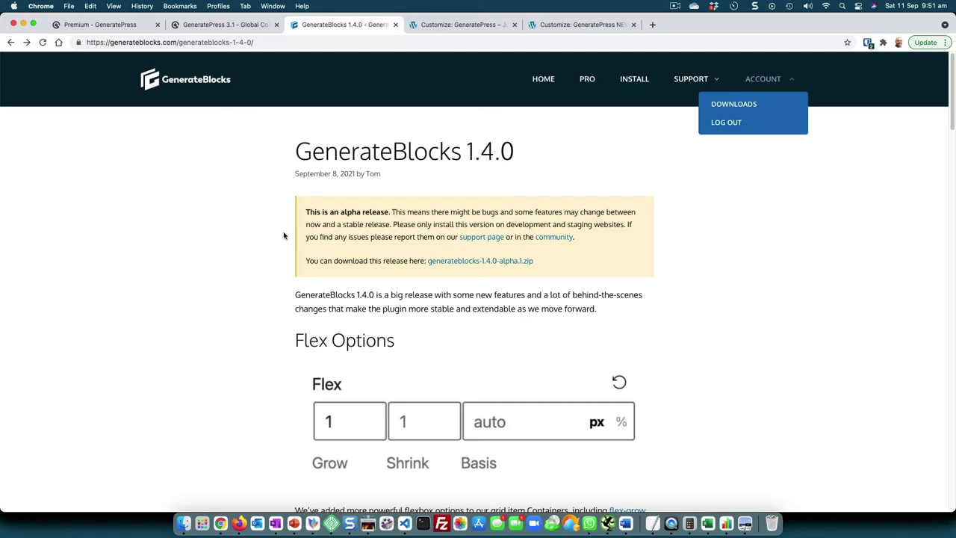
# - Open the accent global color in the GeneratePress NEW Customizer and examine the homepage headings in the preview that use it
pyautogui.scroll(-3, 294, 228)
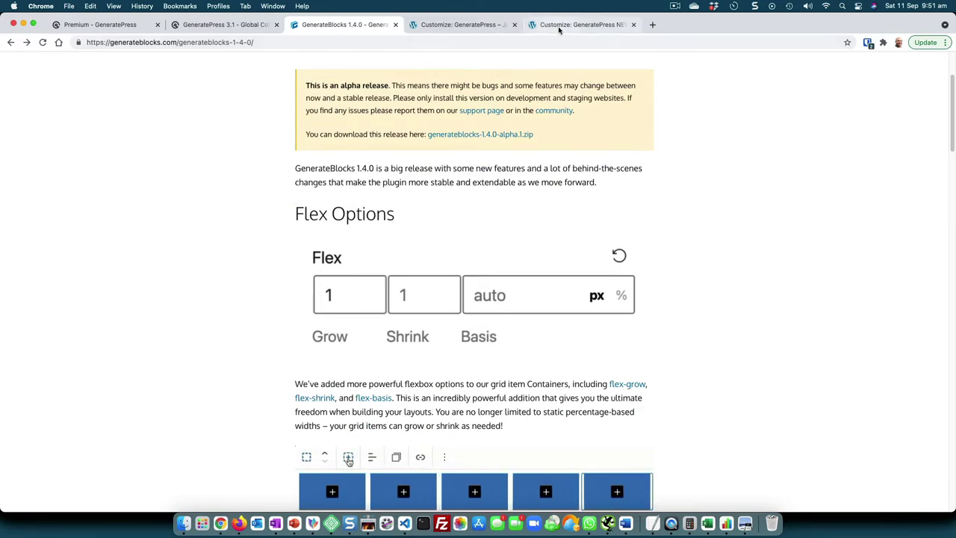
pyautogui.click(583, 25)
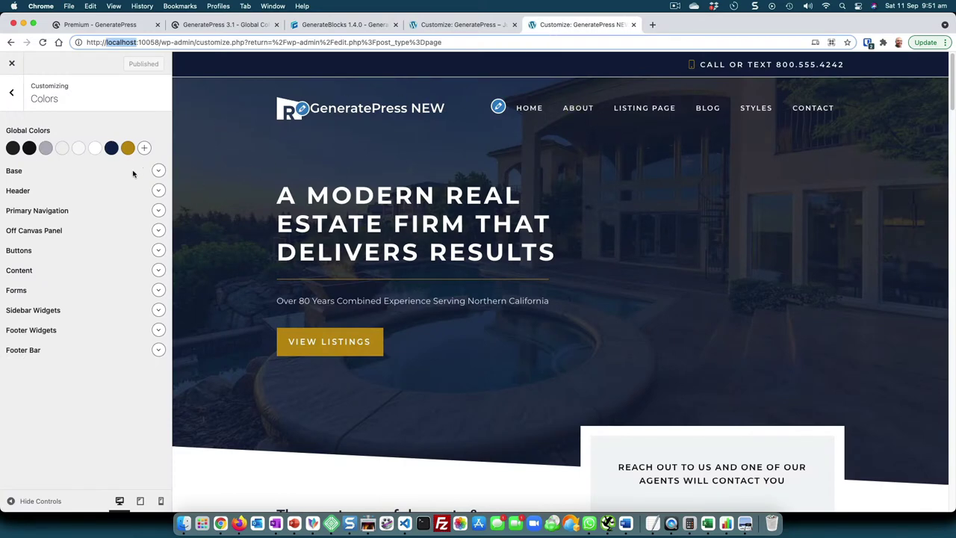
pyautogui.click(112, 150)
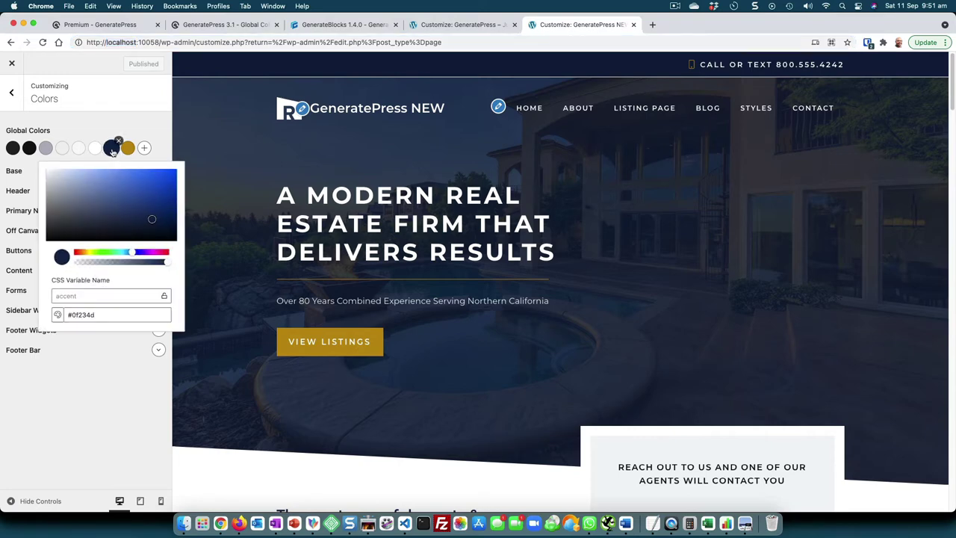
pyautogui.click(220, 382)
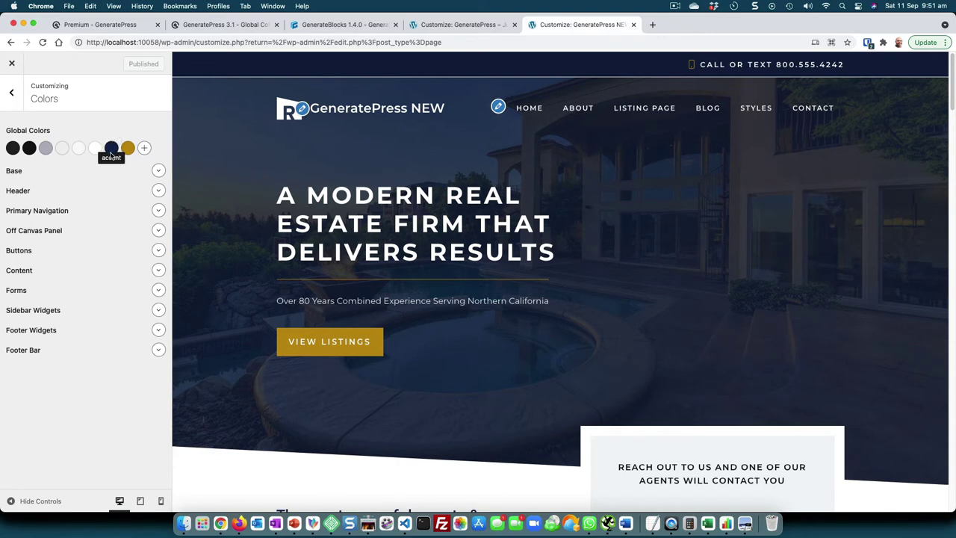
pyautogui.scroll(-5, 228, 309)
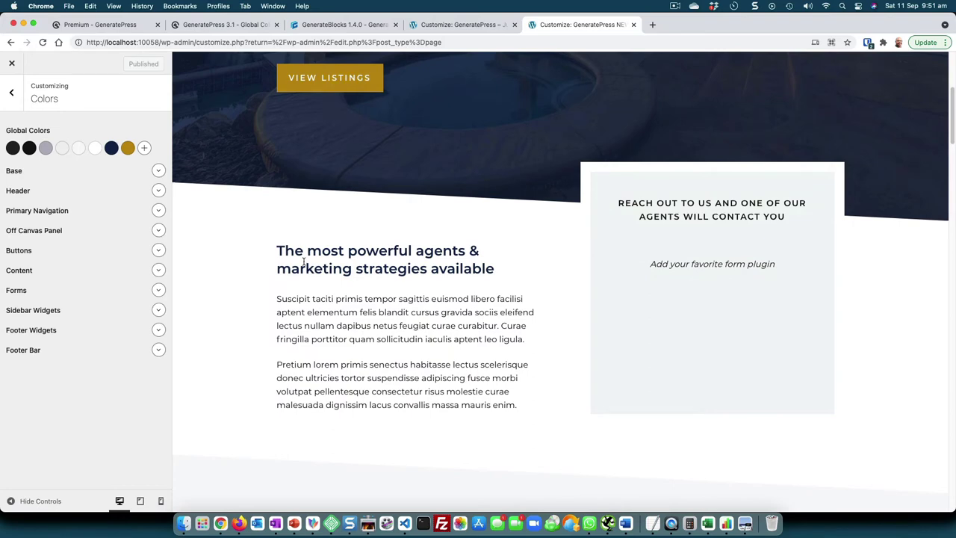
pyautogui.moveTo(305, 267); pyautogui.dragTo(351, 271)
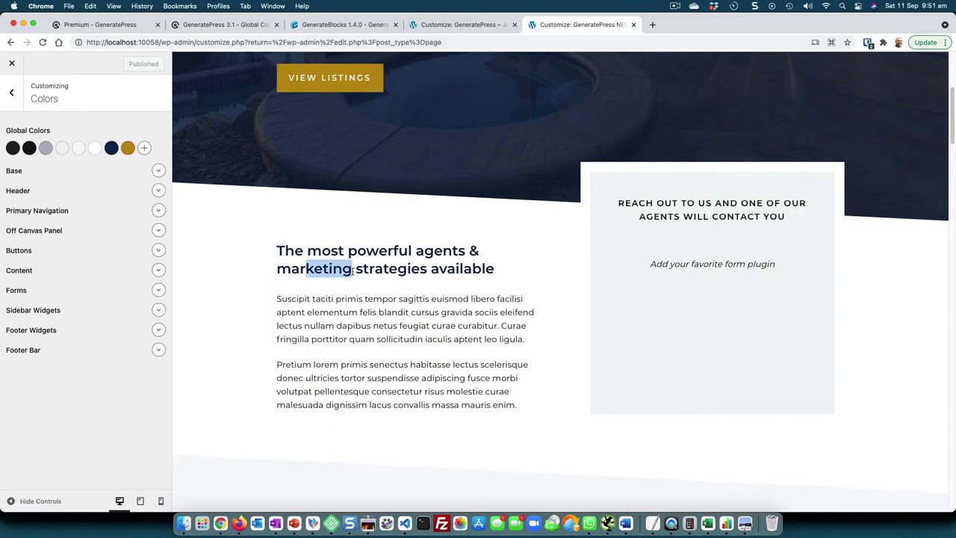
pyautogui.scroll(-2, 351, 280)
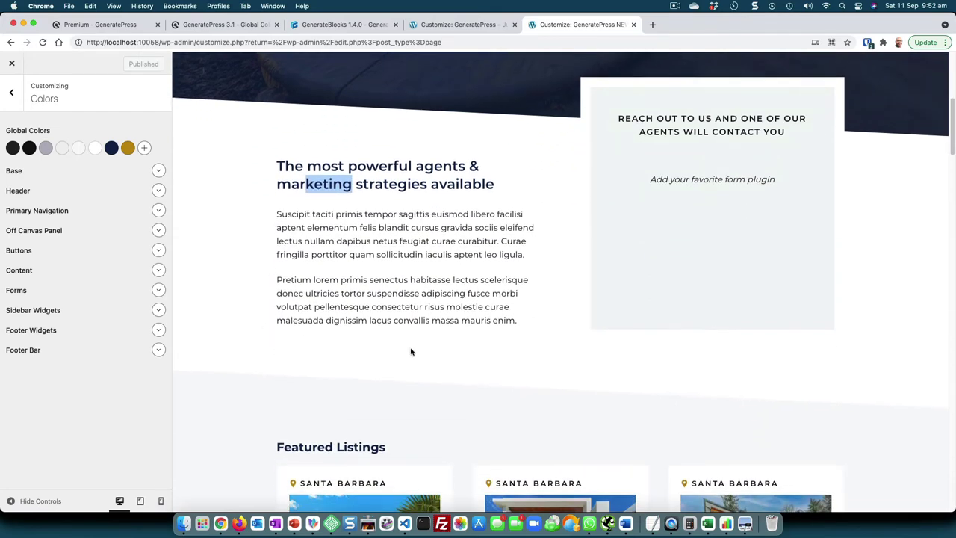
pyautogui.scroll(5, 410, 351)
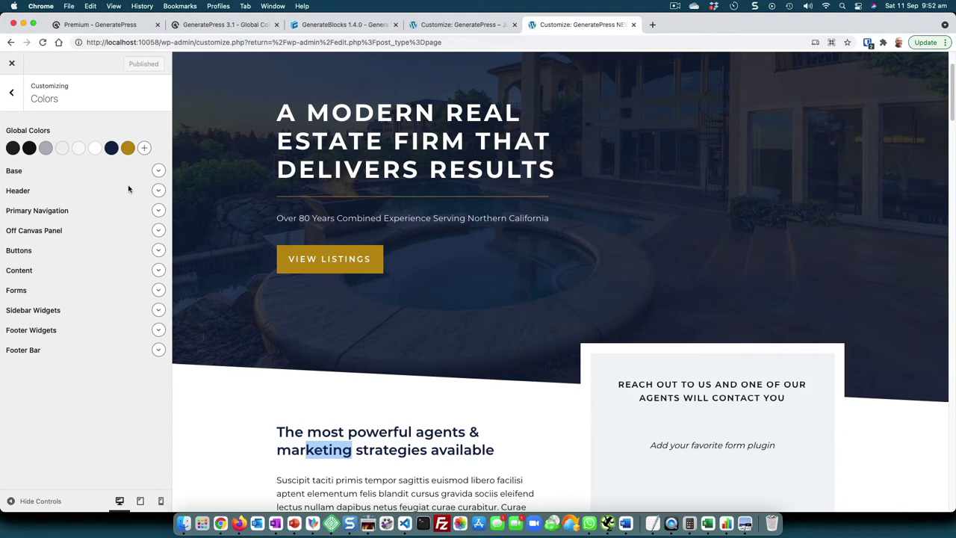
# - Change the accent global color to purple #771cc1 and publish the change
pyautogui.click(112, 147)
pyautogui.doubleClick(82, 316)
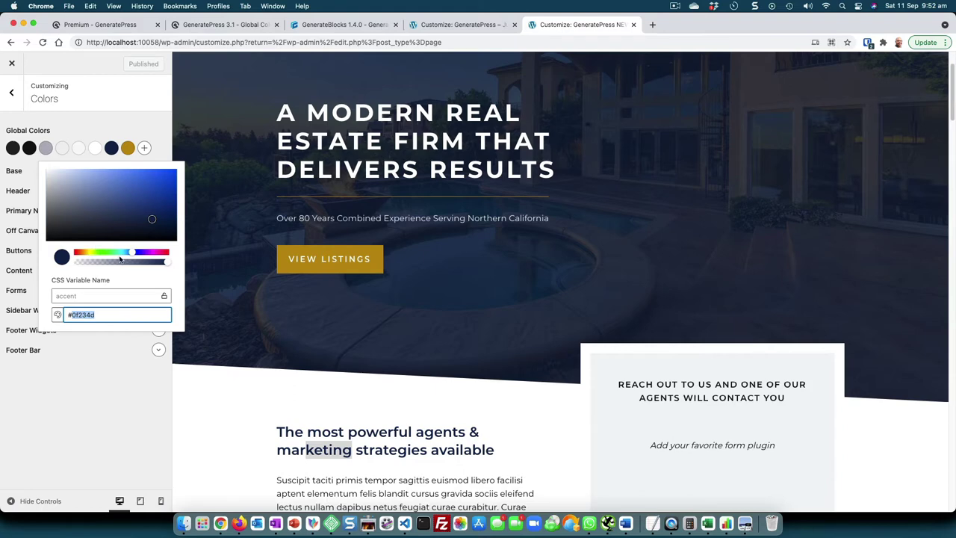
pyautogui.click(146, 254)
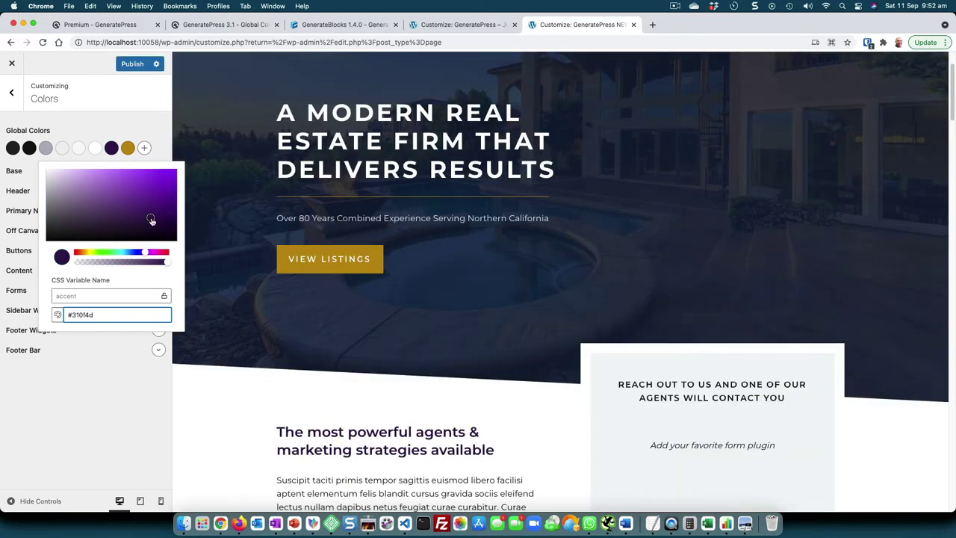
pyautogui.moveTo(150, 221); pyautogui.dragTo(159, 185)
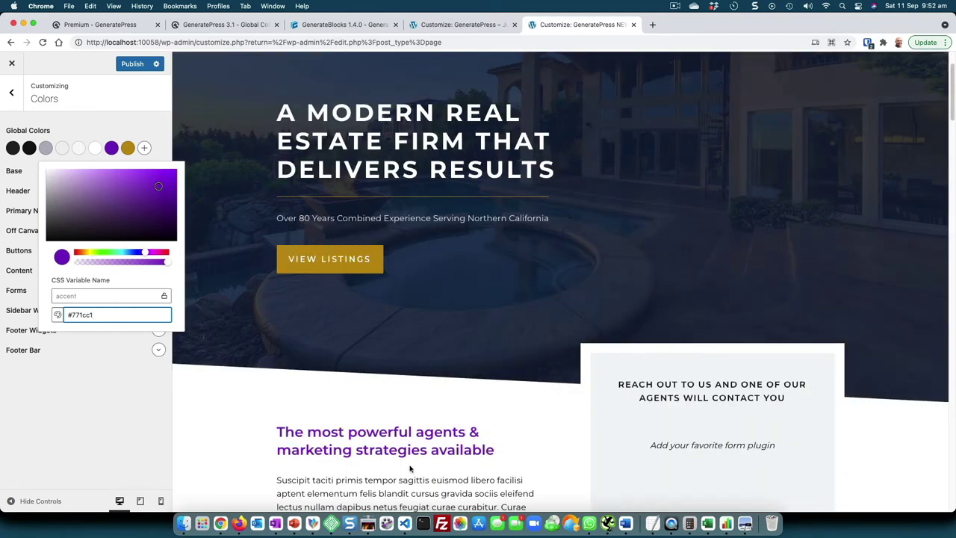
pyautogui.click(139, 65)
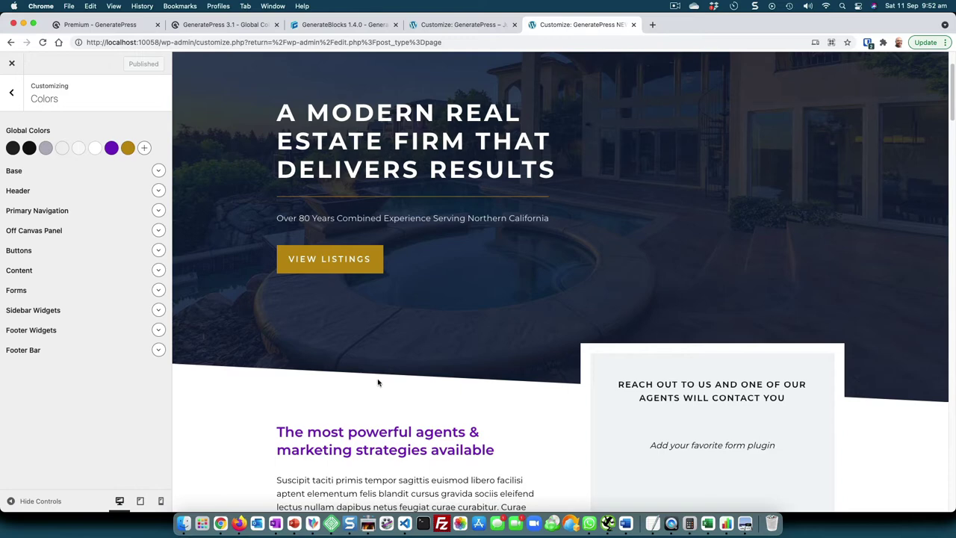
# - Leave the Customizer and examine the live GeneratePress NEW homepage down to the footer for elements using the accent color
pyautogui.click(14, 64)
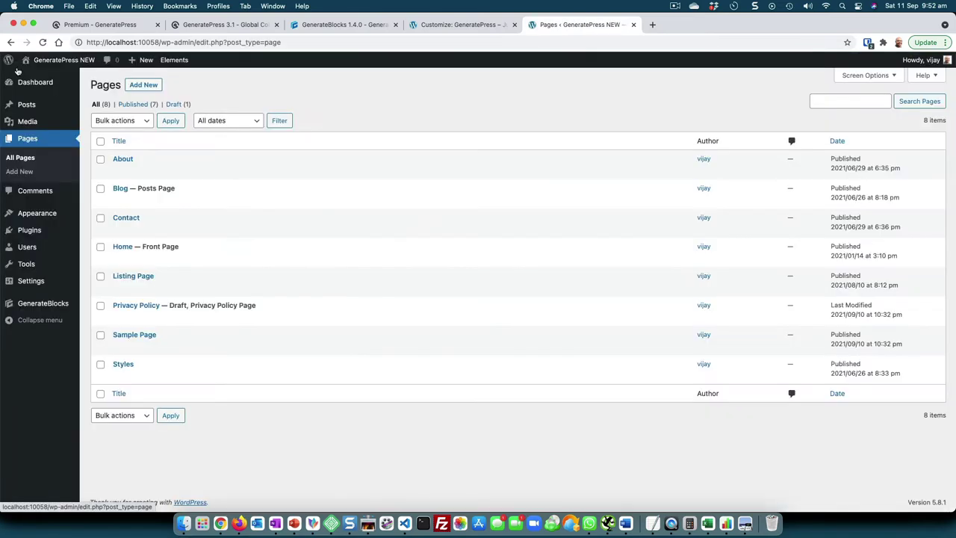
pyautogui.click(63, 61)
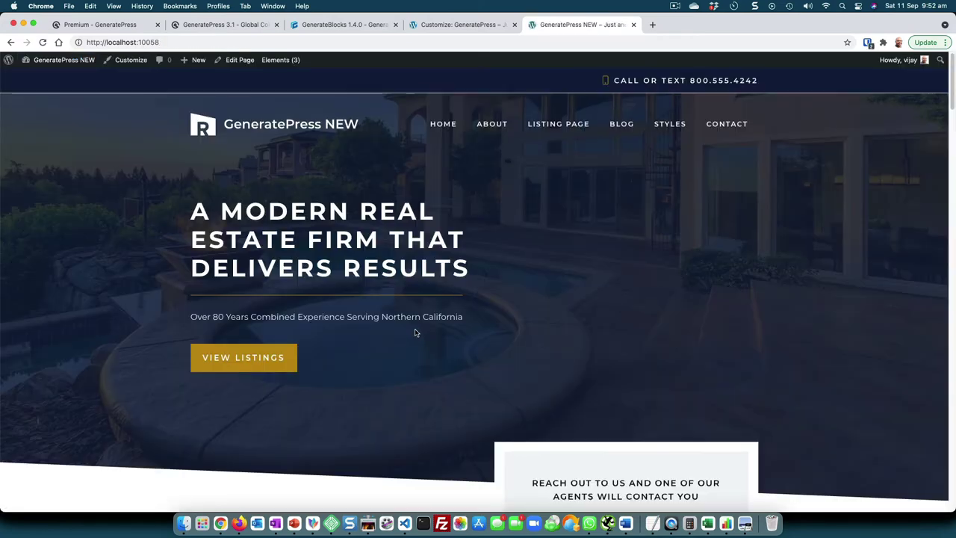
pyautogui.scroll(-10, 416, 333)
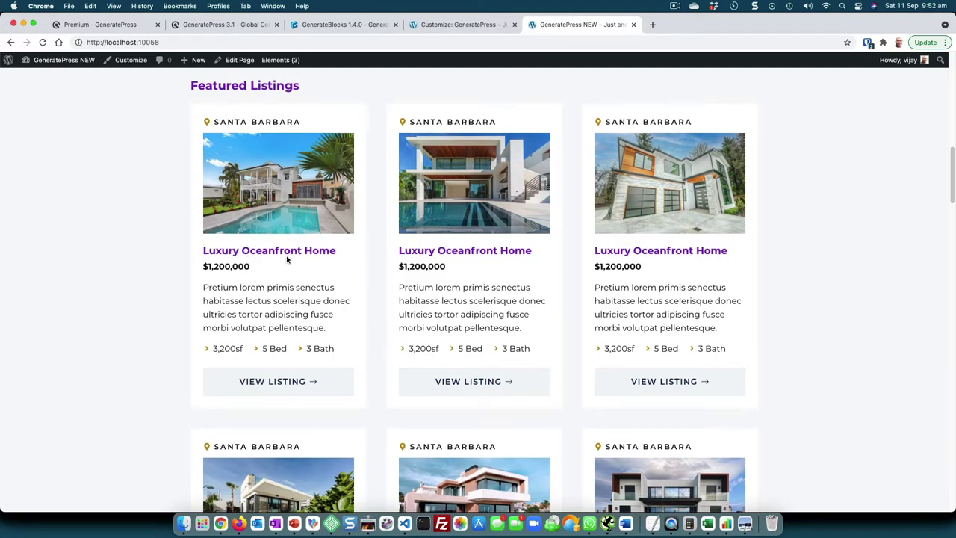
pyautogui.scroll(-15, 287, 259)
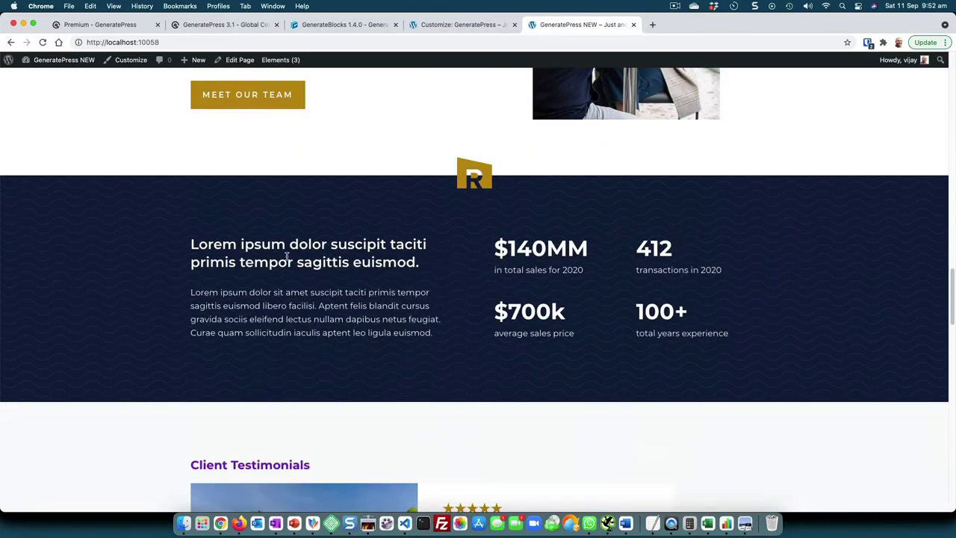
pyautogui.scroll(-20, 287, 258)
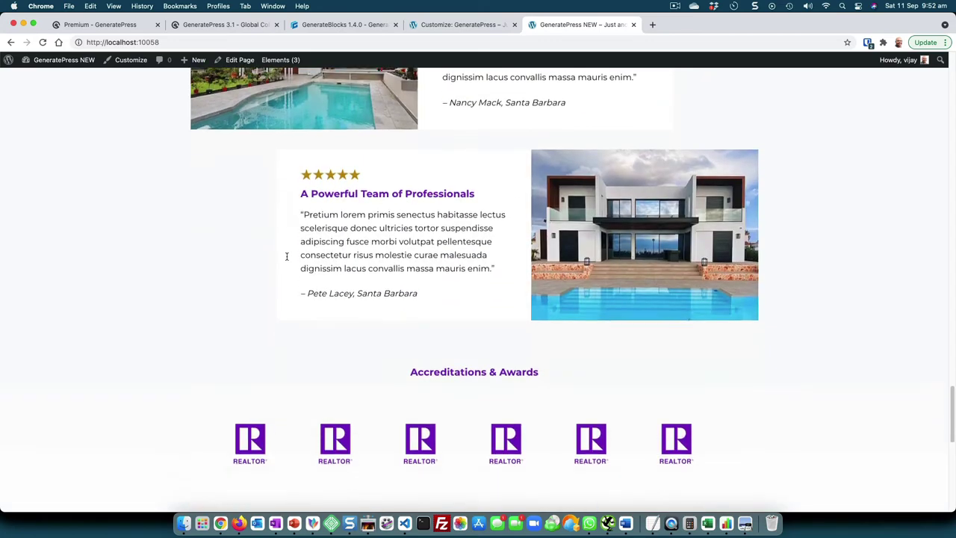
pyautogui.scroll(-3, 289, 258)
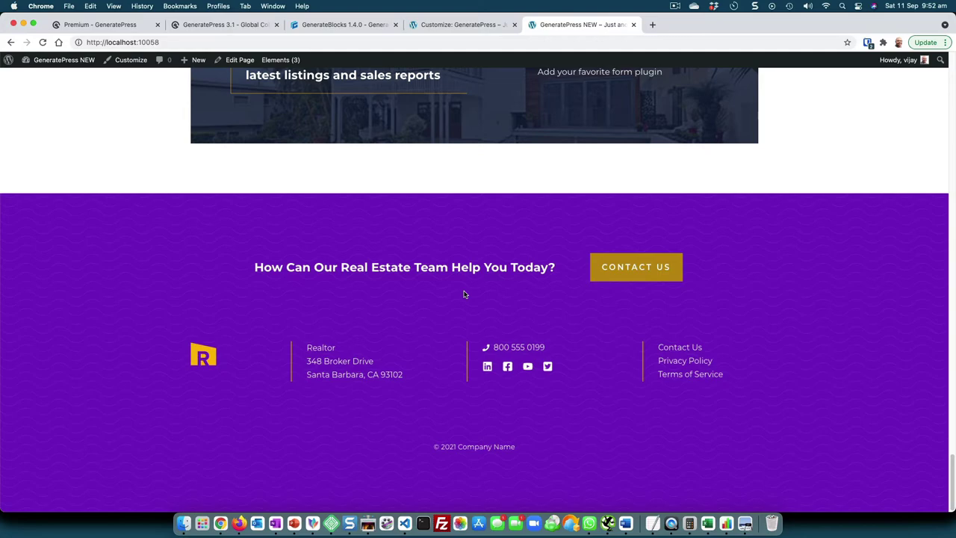
pyautogui.scroll(5, 243, 283)
pyautogui.scroll(20, 241, 287)
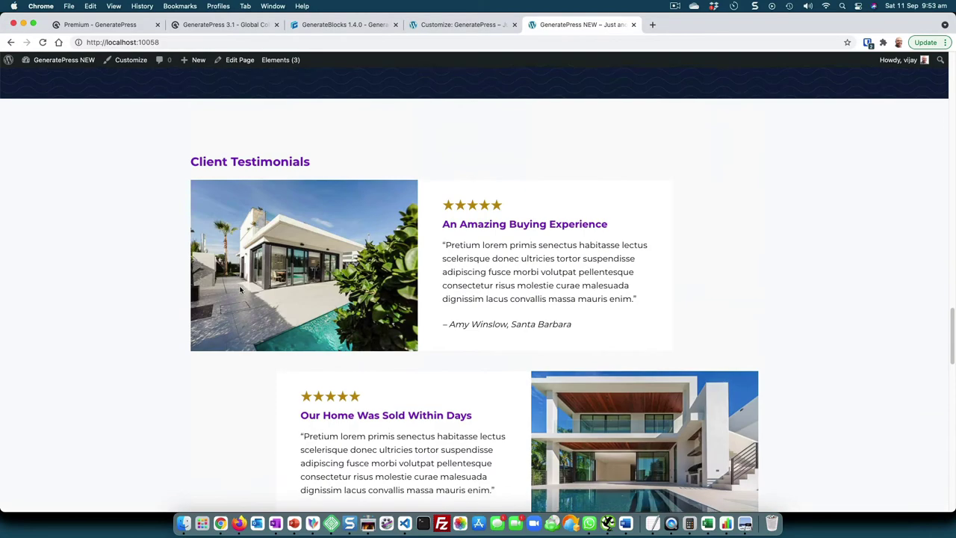
pyautogui.scroll(12, 240, 290)
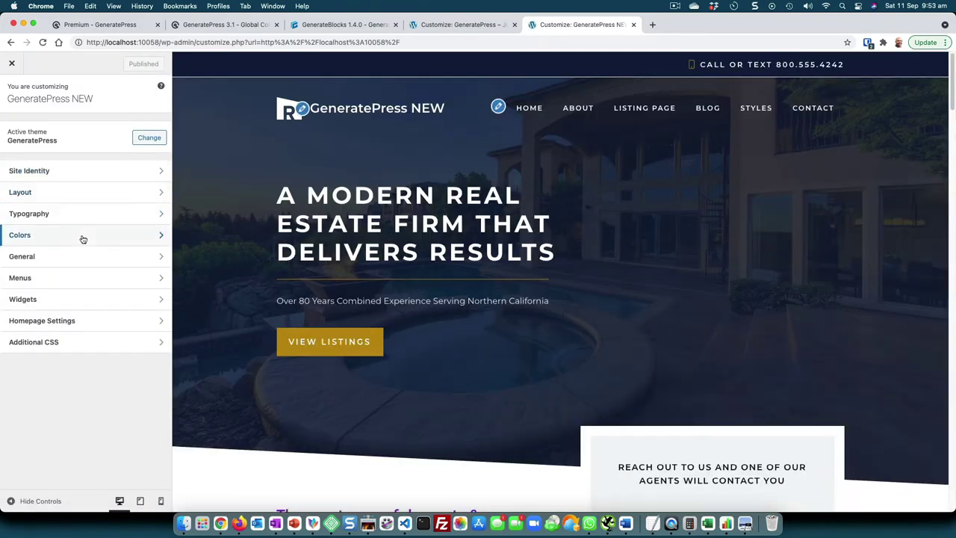
# - Set the accent global color to #0f234d in the Customizer's color settings and check the homepage preview
pyautogui.click(82, 236)
pyautogui.click(112, 147)
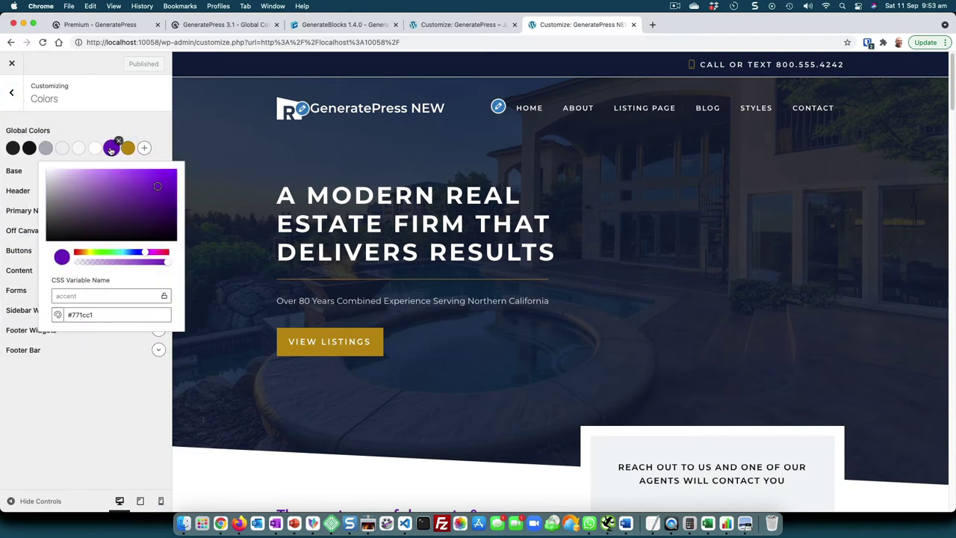
pyautogui.click(87, 314)
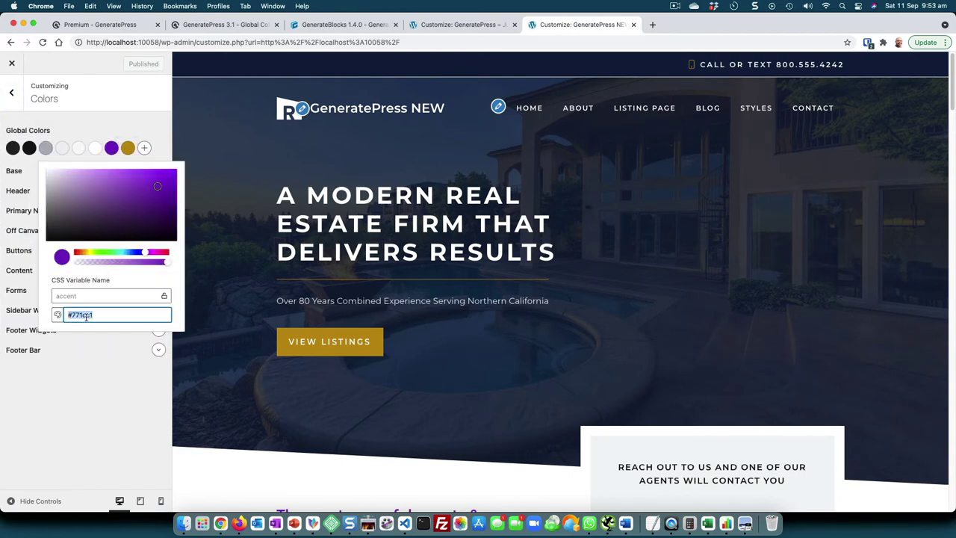
pyautogui.write('0f23ed')
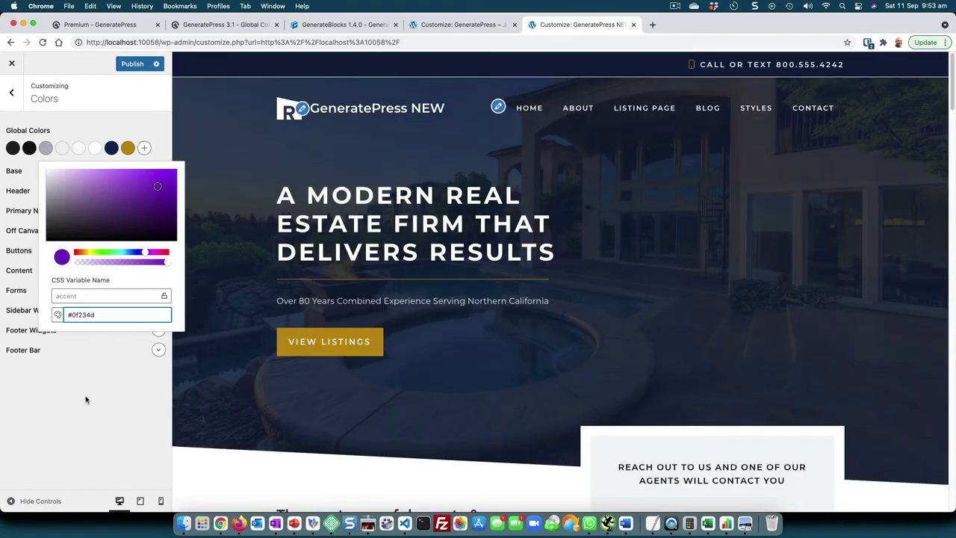
pyautogui.click(85, 399)
pyautogui.scroll(-15, 267, 372)
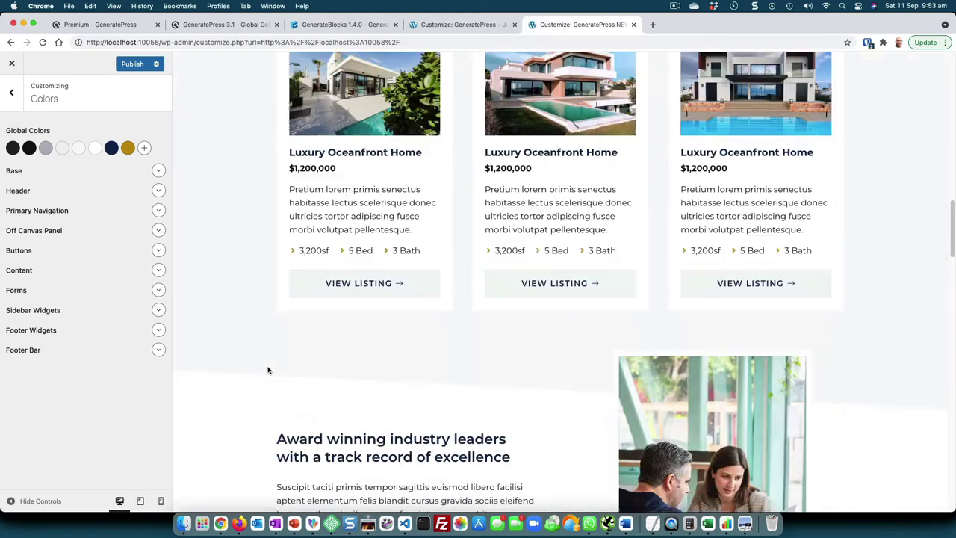
pyautogui.scroll(-12, 267, 372)
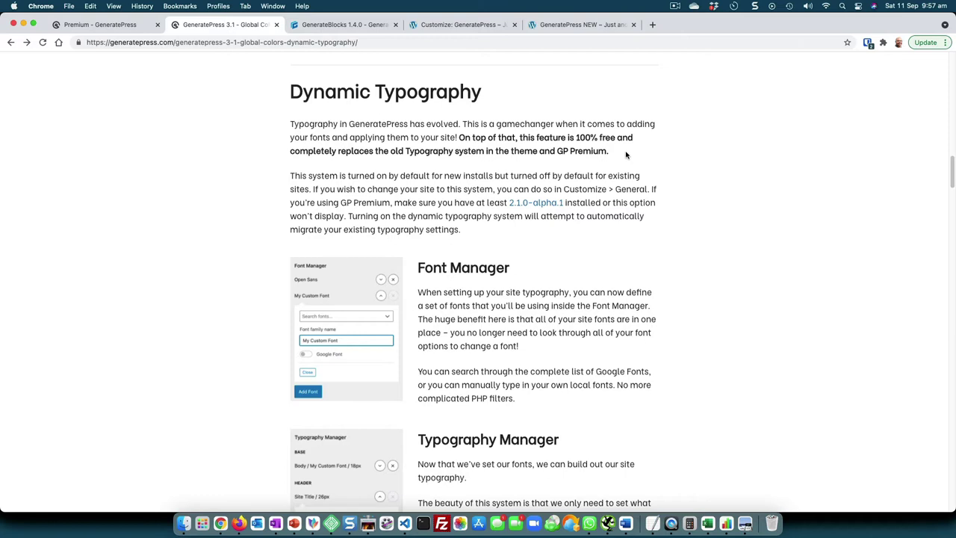
# - Turn on the dynamic typography system in the general Customizer settings of GeneratePress NEW and publish the change
pyautogui.click(569, 27)
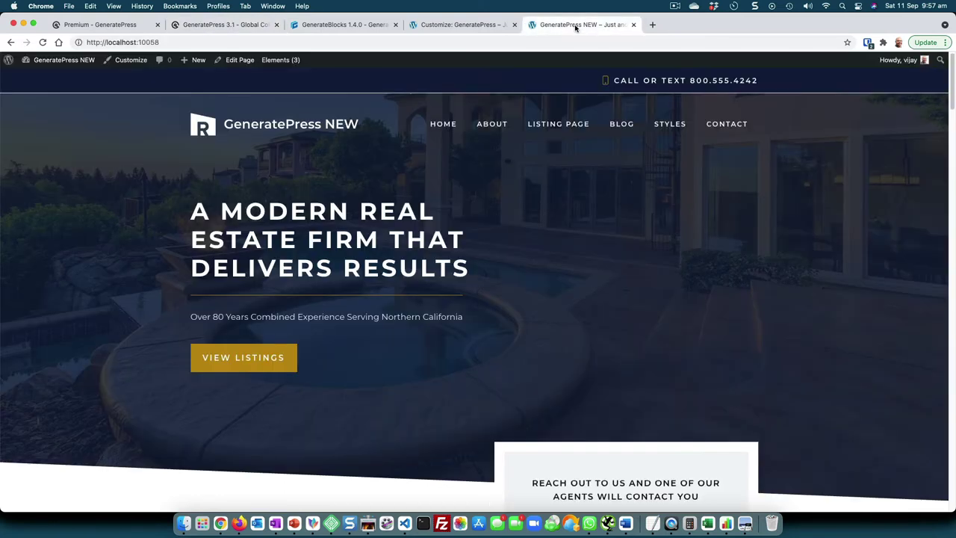
pyautogui.click(453, 27)
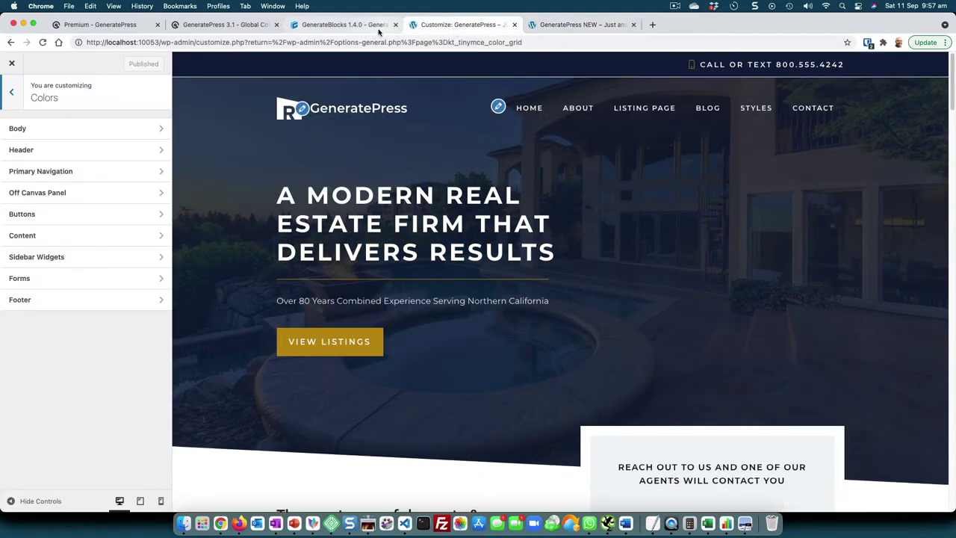
pyautogui.click(575, 24)
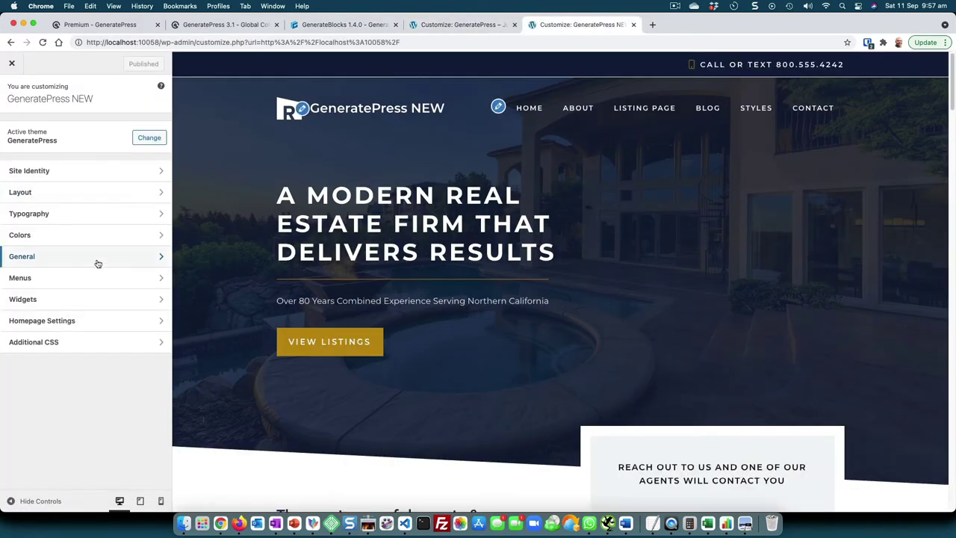
pyautogui.click(98, 264)
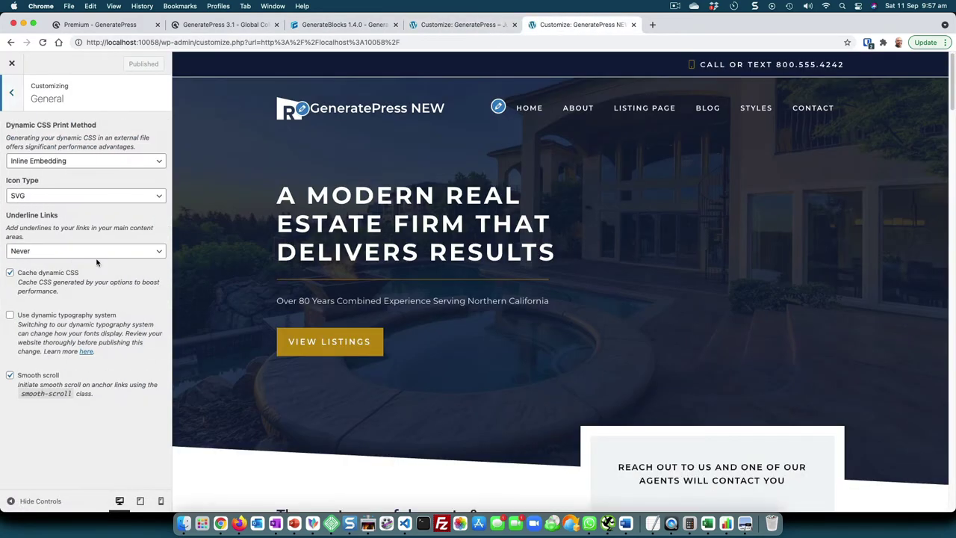
pyautogui.click(10, 316)
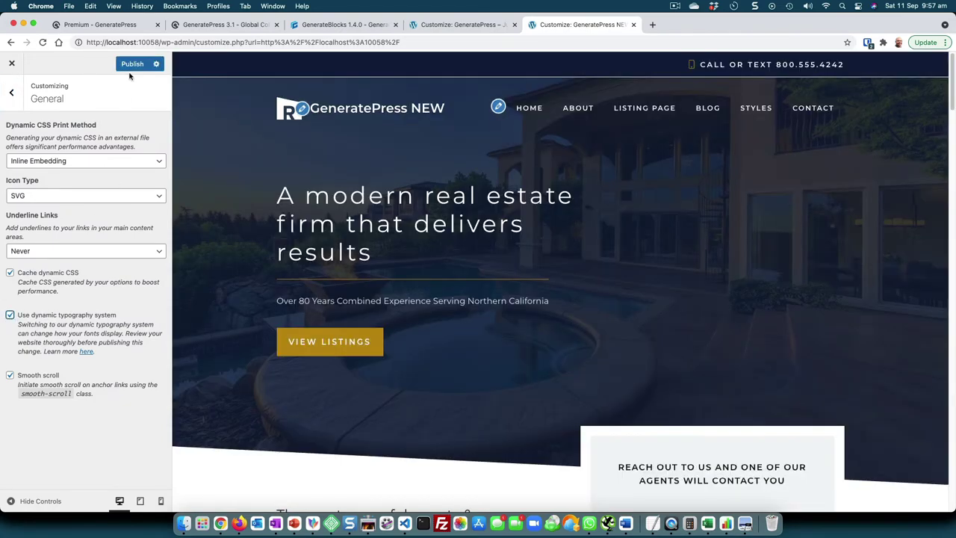
pyautogui.click(132, 64)
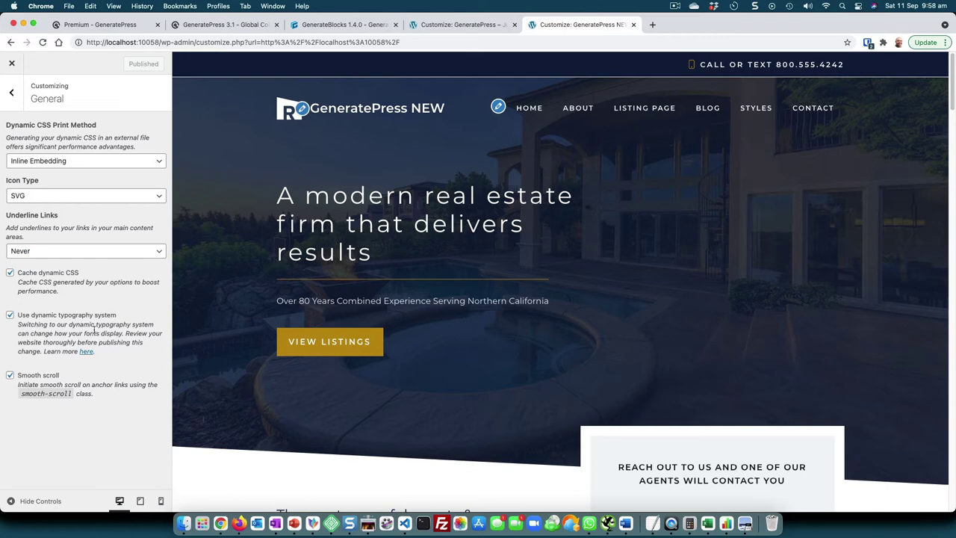
# - Set Underline Links to Not on hover and check the featured listings in the preview
pyautogui.click(64, 254)
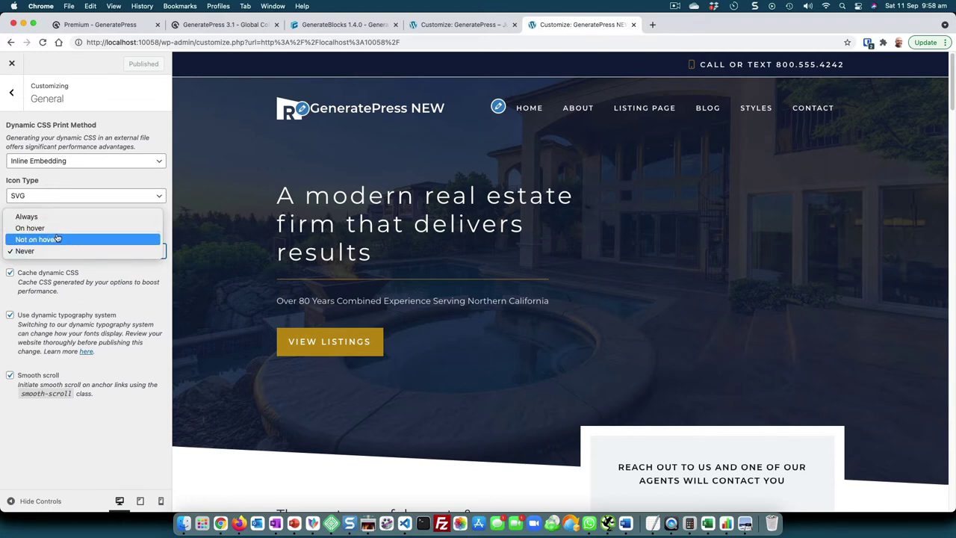
pyautogui.click(56, 239)
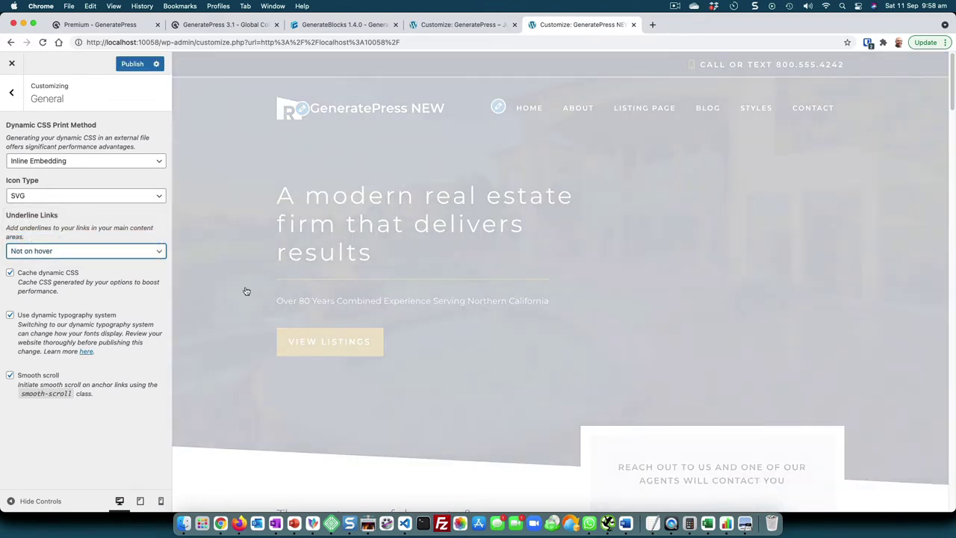
pyautogui.scroll(-10, 413, 310)
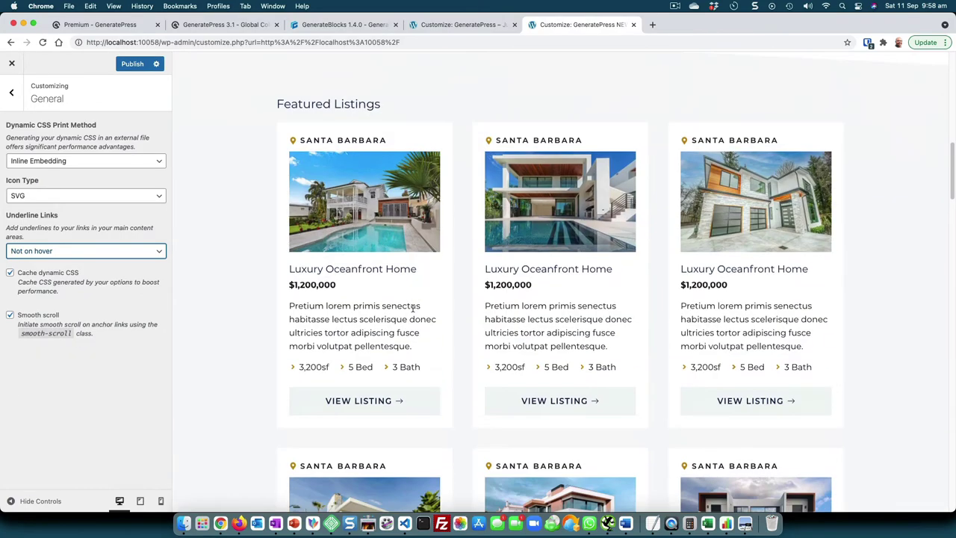
pyautogui.scroll(-1, 413, 309)
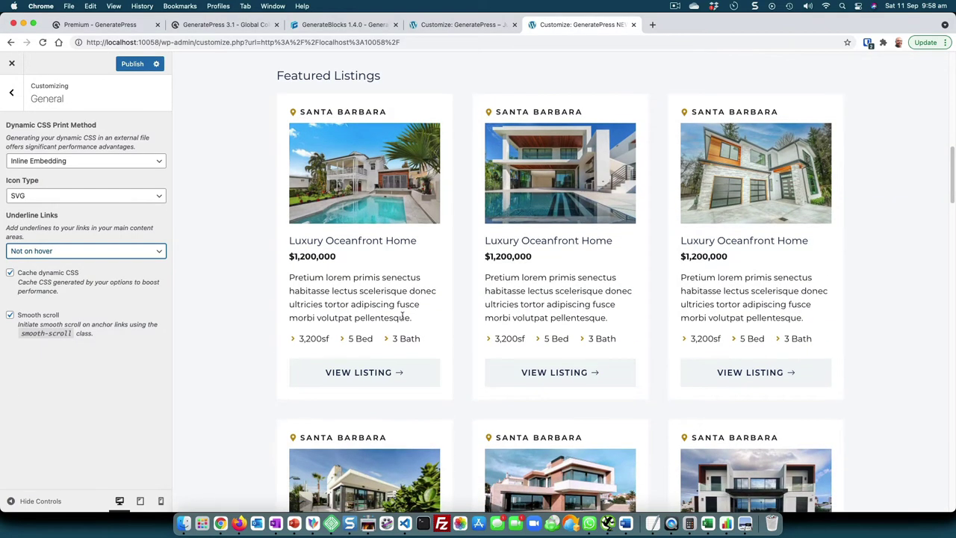
# - Look over the homepage preview with the new underline setting, and open the typography settings of GeneratePress NEW
pyautogui.scroll(-10, 403, 317)
pyautogui.scroll(-3, 401, 318)
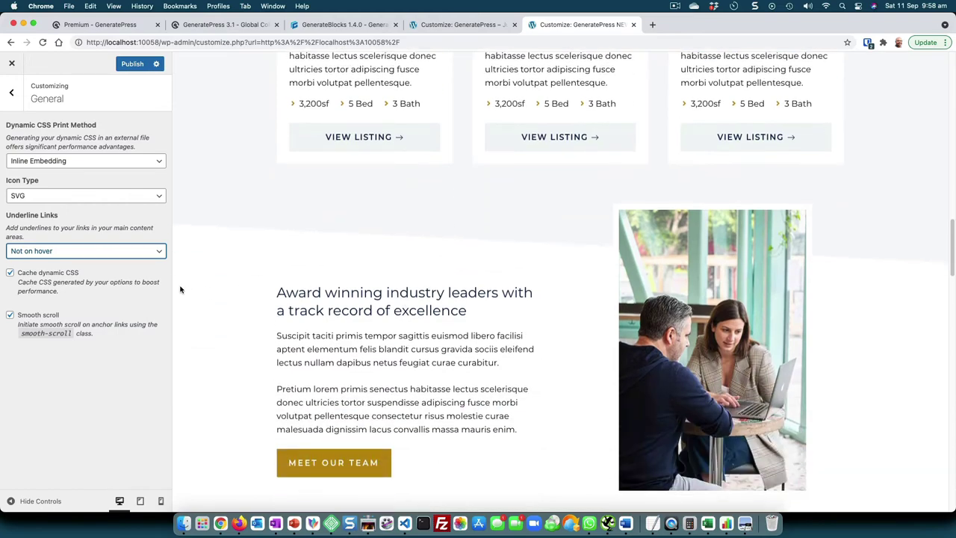
pyautogui.scroll(8, 318, 298)
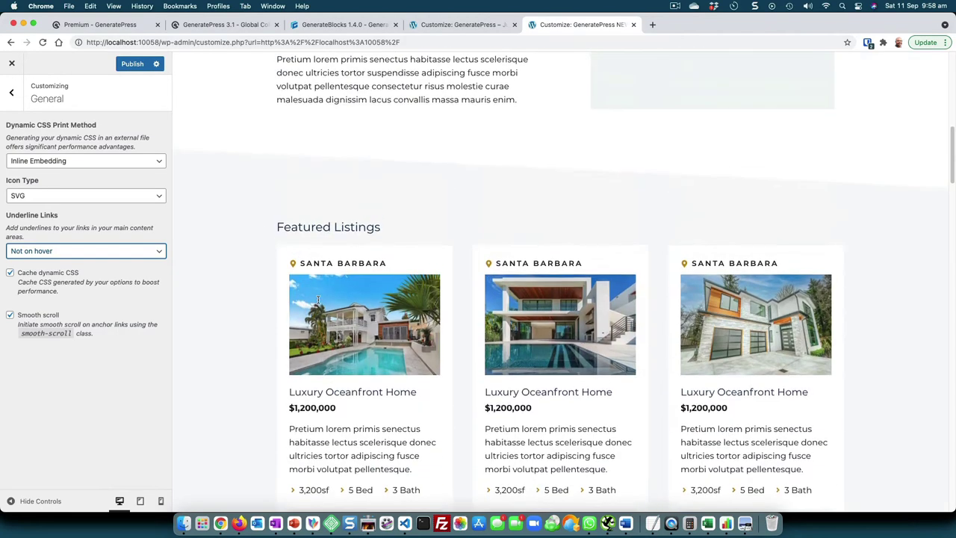
pyautogui.scroll(5, 318, 299)
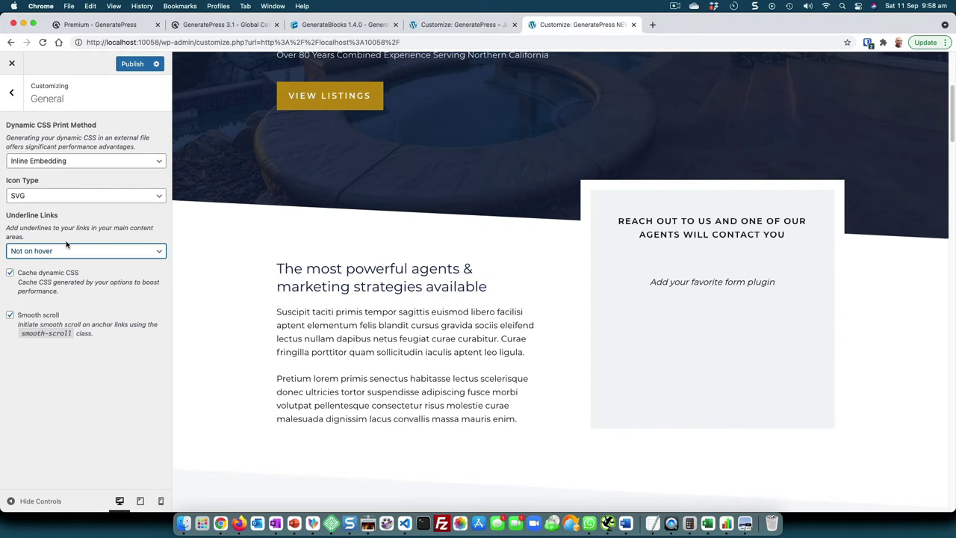
pyautogui.click(17, 101)
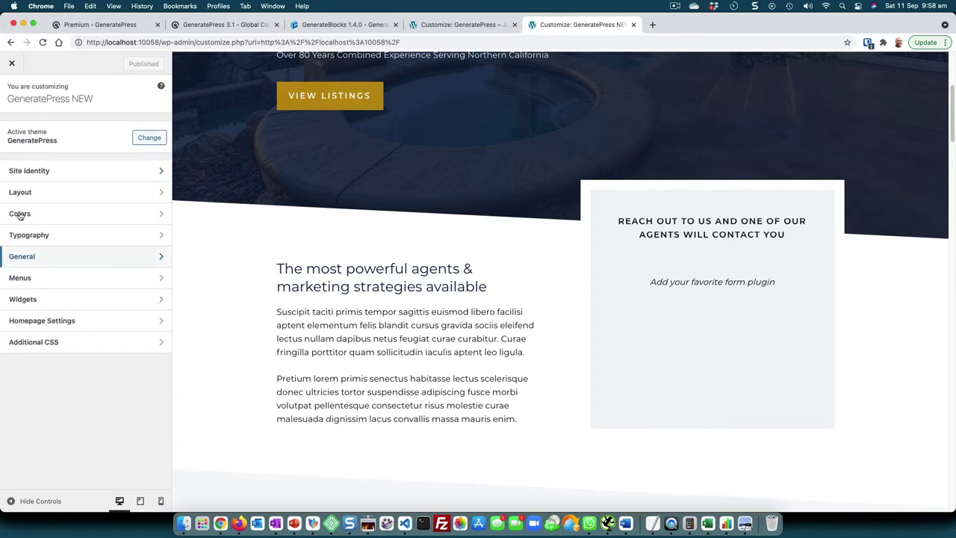
pyautogui.click(27, 234)
# - Compare the Body typography settings of the old GeneratePress site with the typography settings of GeneratePress NEW
pyautogui.click(457, 27)
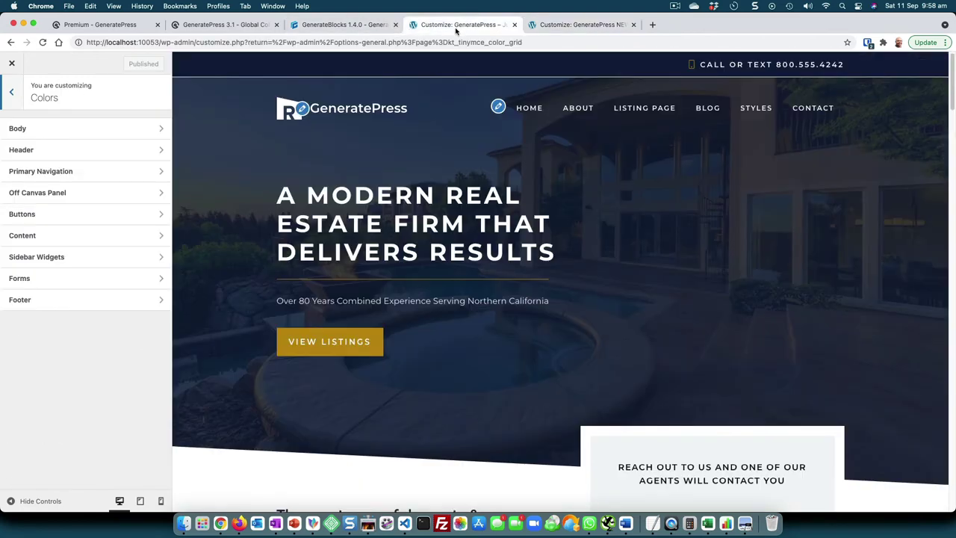
pyautogui.click(19, 95)
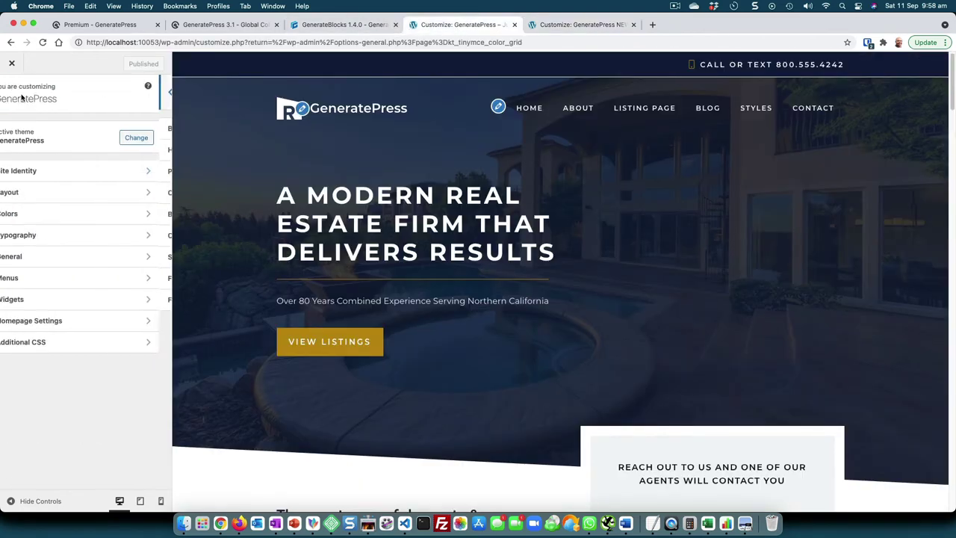
pyautogui.click(33, 237)
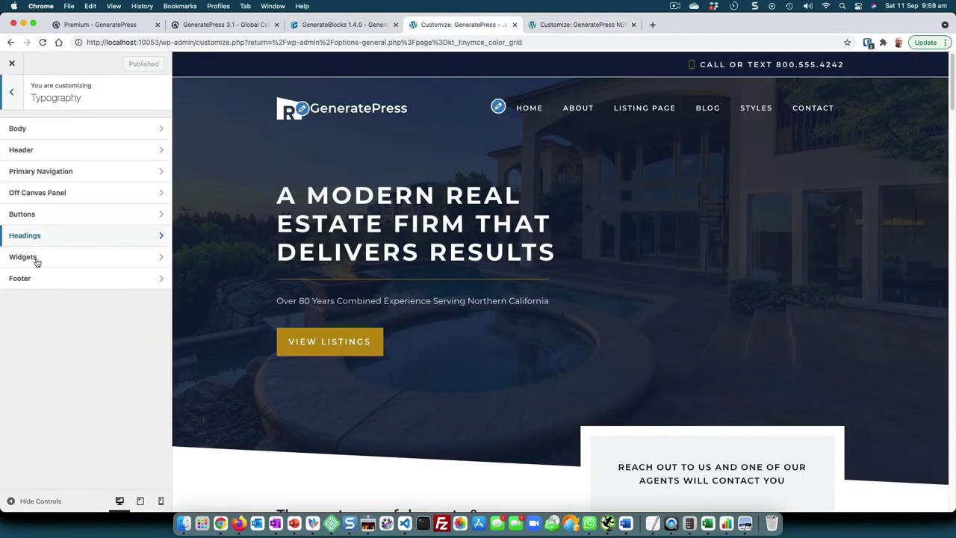
pyautogui.click(66, 131)
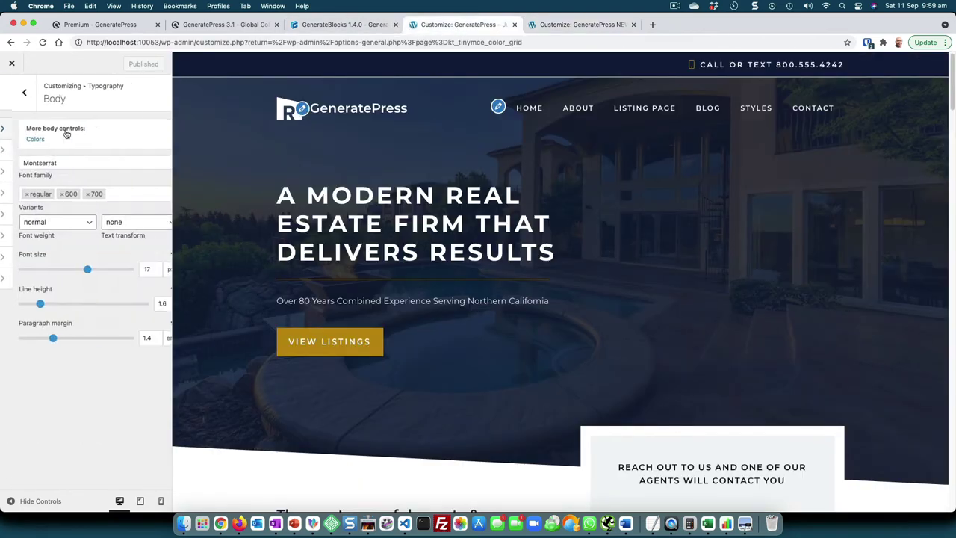
pyautogui.click(556, 26)
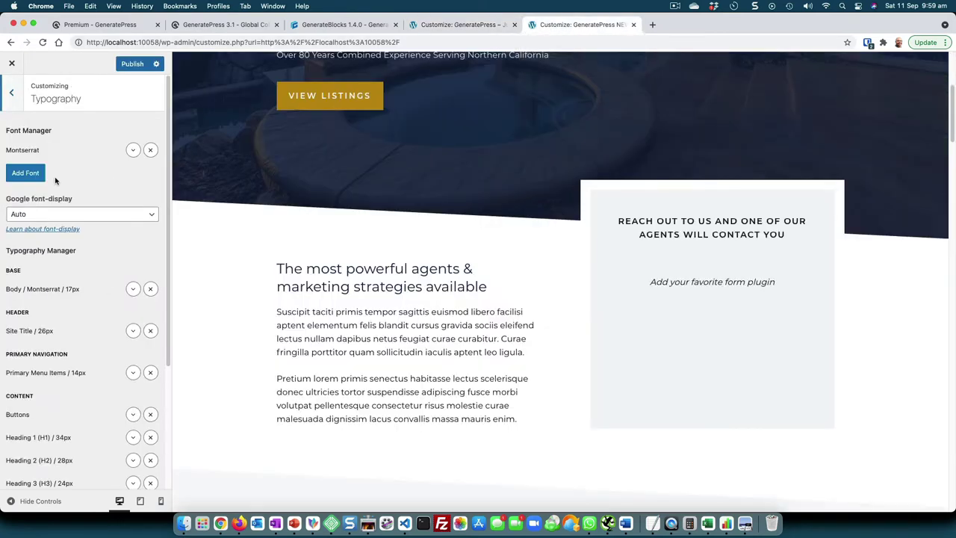
pyautogui.click(480, 26)
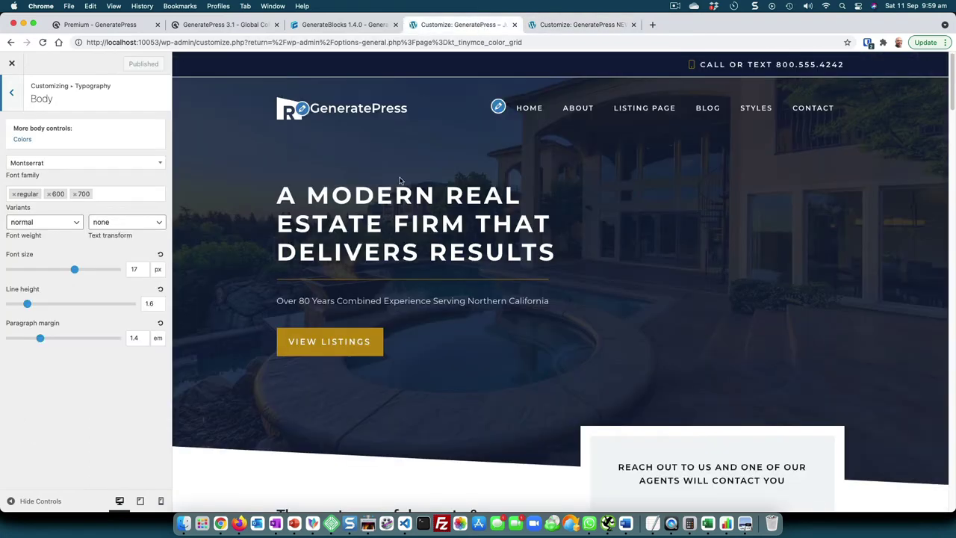
pyautogui.scroll(-5, 400, 180)
pyautogui.click(574, 27)
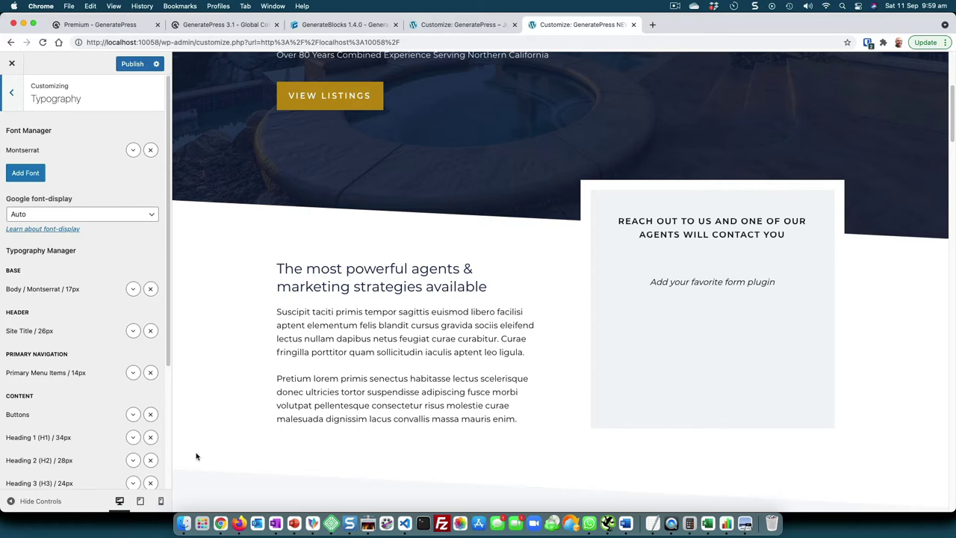
# - Preview the GeneratePress NEW homepage at tablet and mobile sizes, and return it to desktop size
pyautogui.click(141, 501)
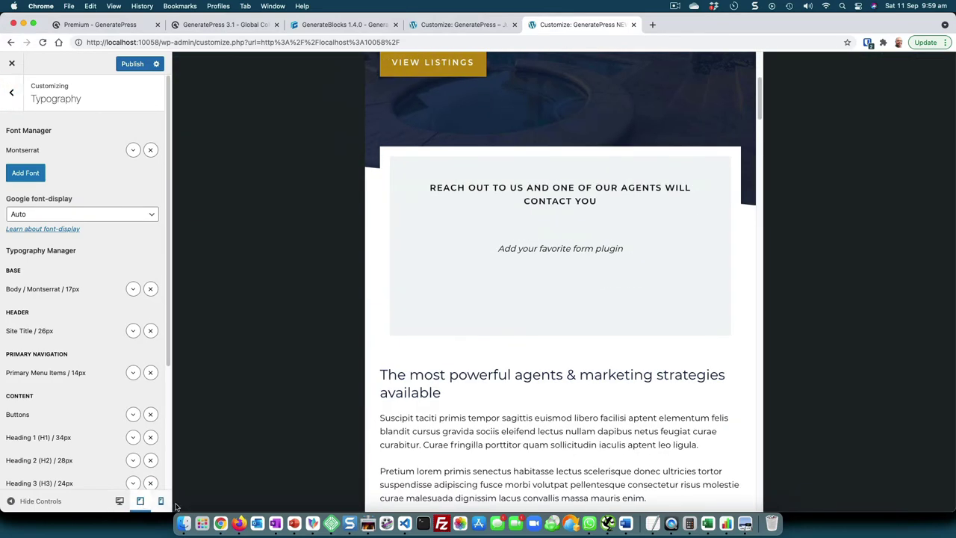
pyautogui.click(161, 501)
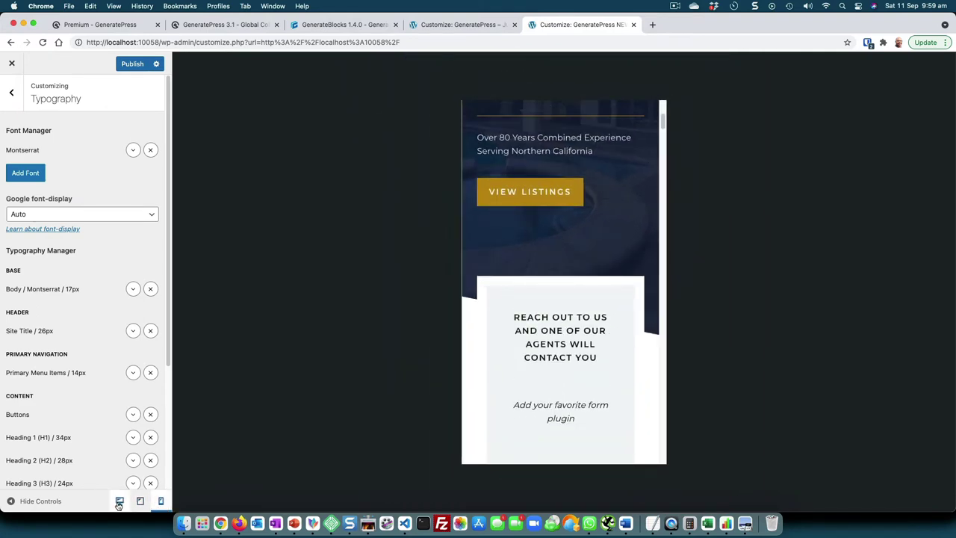
pyautogui.click(118, 501)
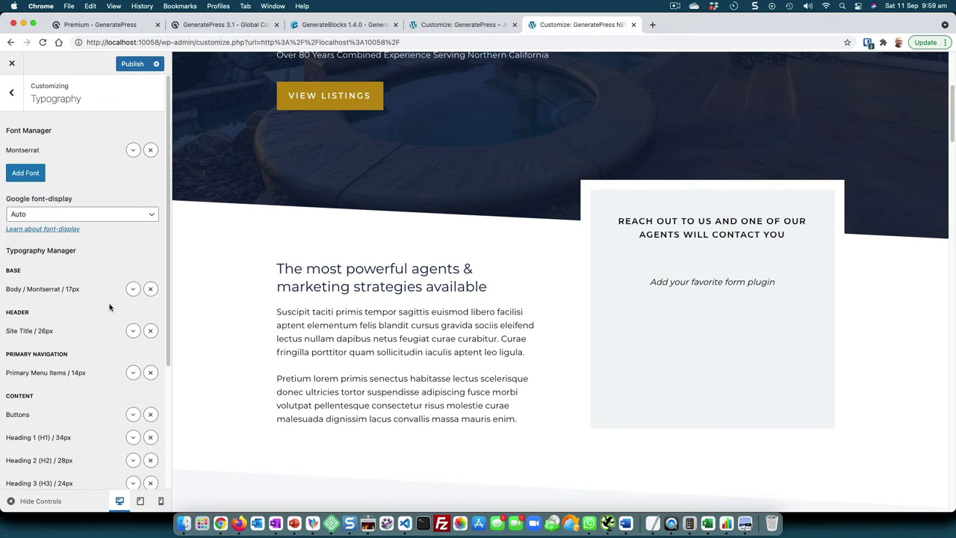
# - Expand the Body entry in the Typography Manager and read the GeneratePress 3.1 article's Font Manager and Typography Manager sections
pyautogui.click(133, 289)
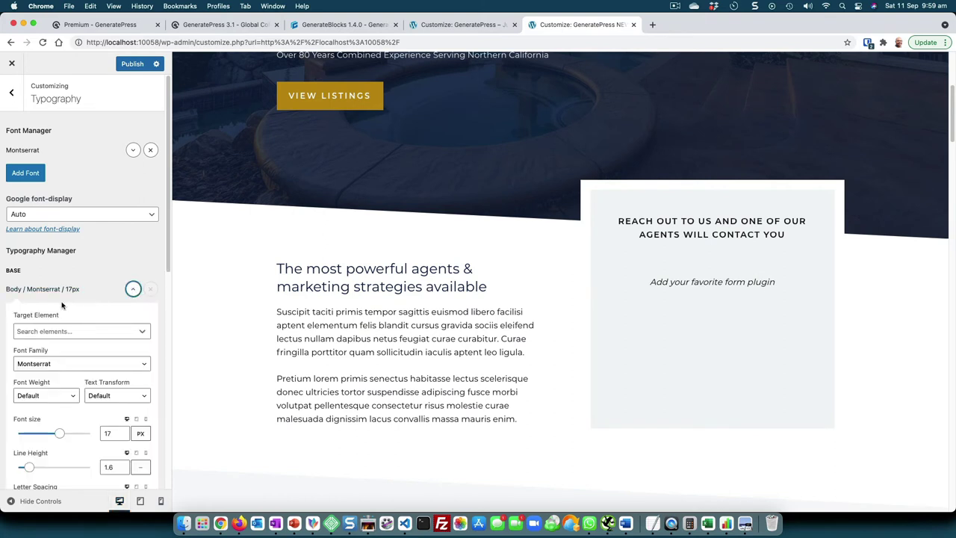
pyautogui.scroll(-4, 62, 305)
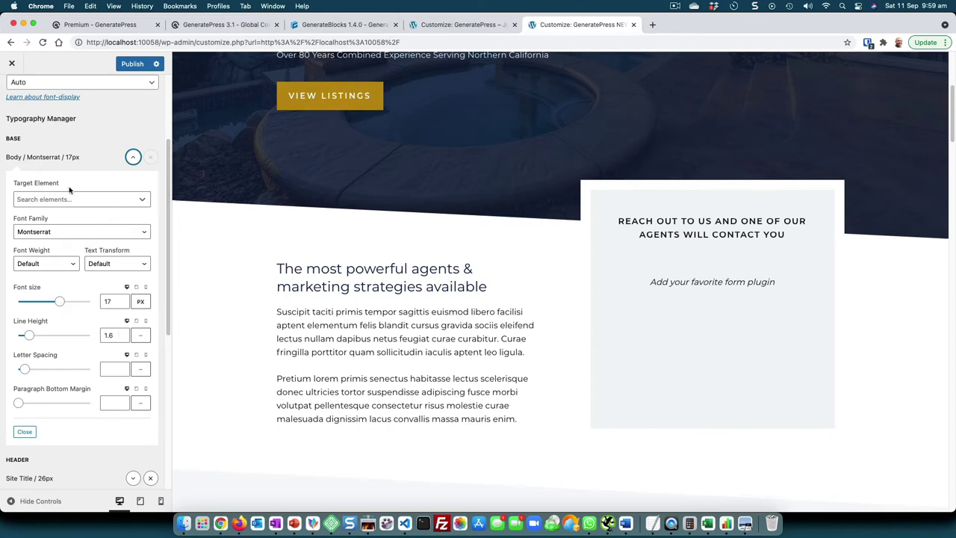
pyautogui.click(226, 27)
pyautogui.scroll(-5, 304, 231)
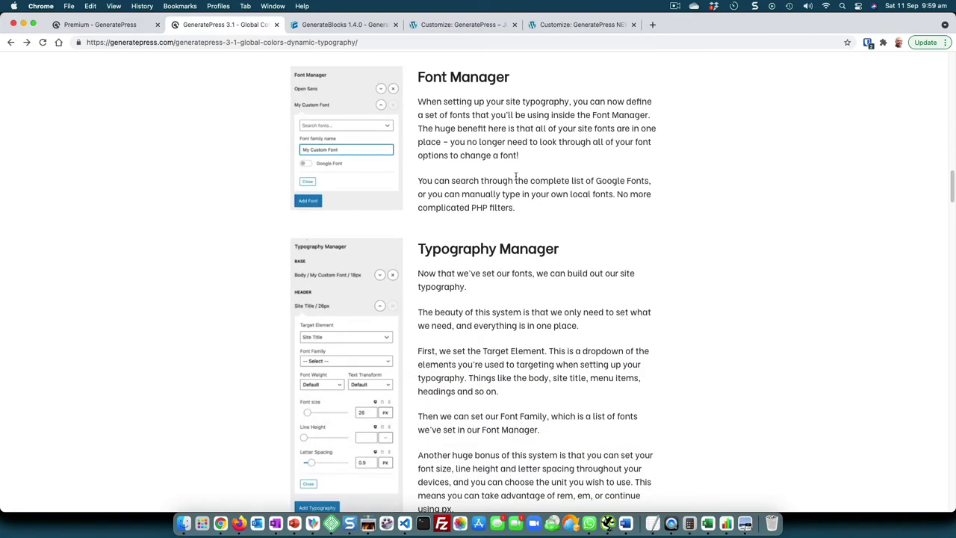
pyautogui.moveTo(515, 179); pyautogui.dragTo(547, 212)
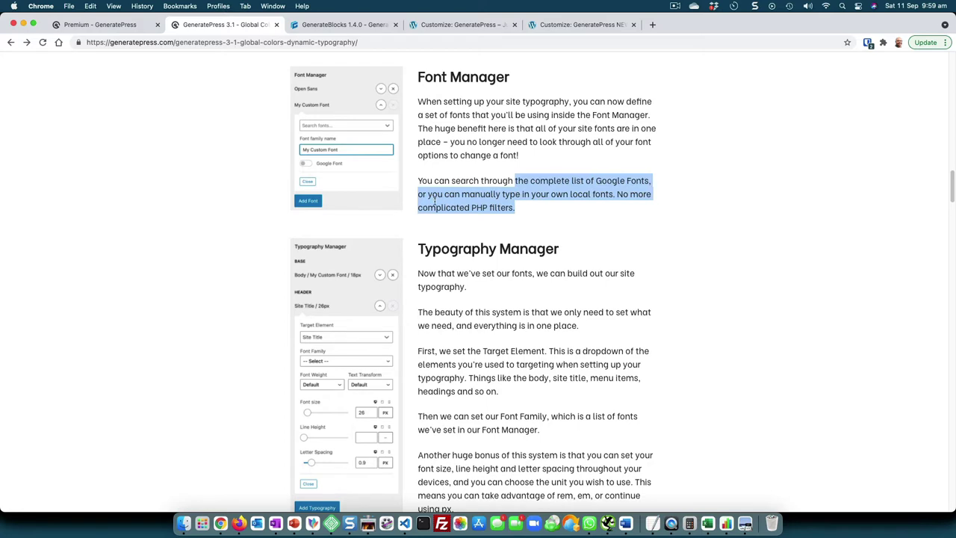
pyautogui.scroll(-3, 428, 199)
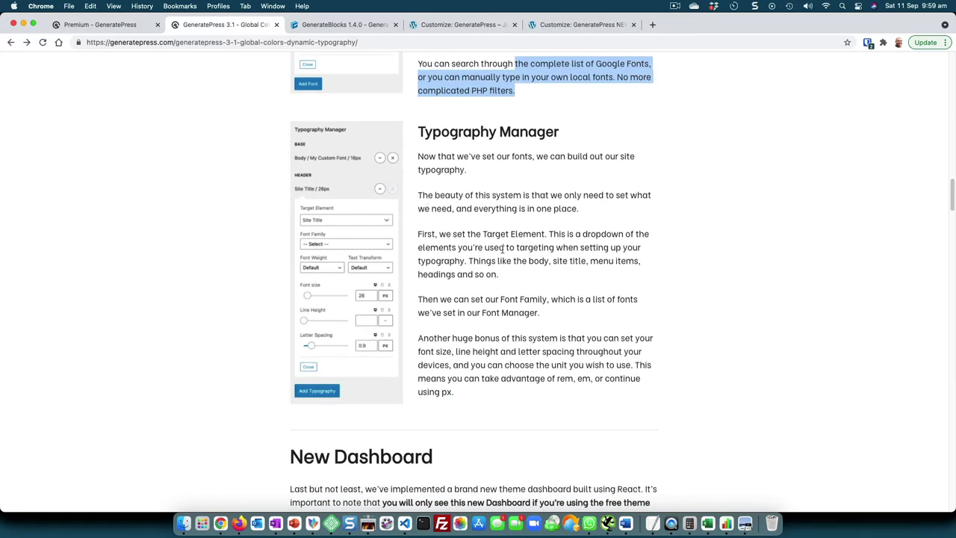
# - Try the Bold font weight for the Body typography of GeneratePress NEW, and set it to Normal
pyautogui.click(460, 25)
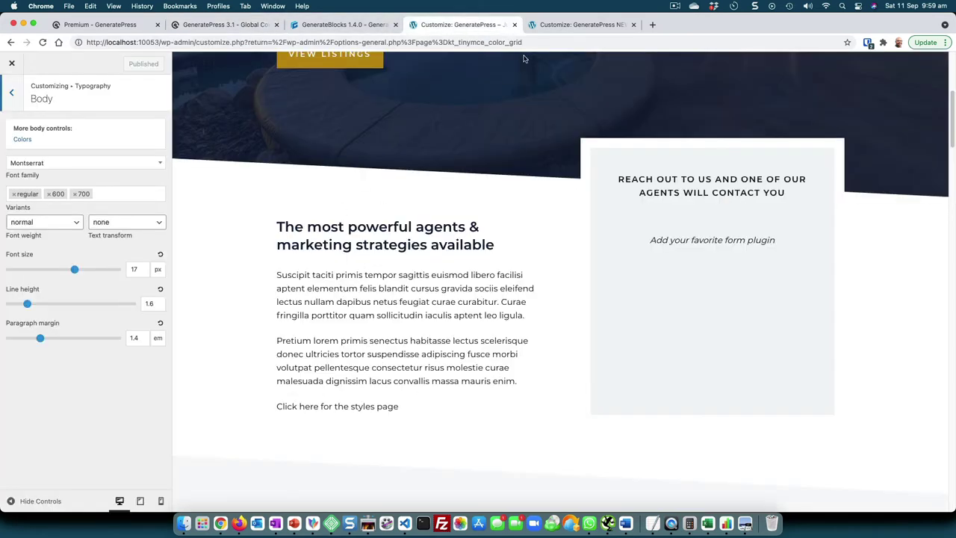
pyautogui.click(554, 28)
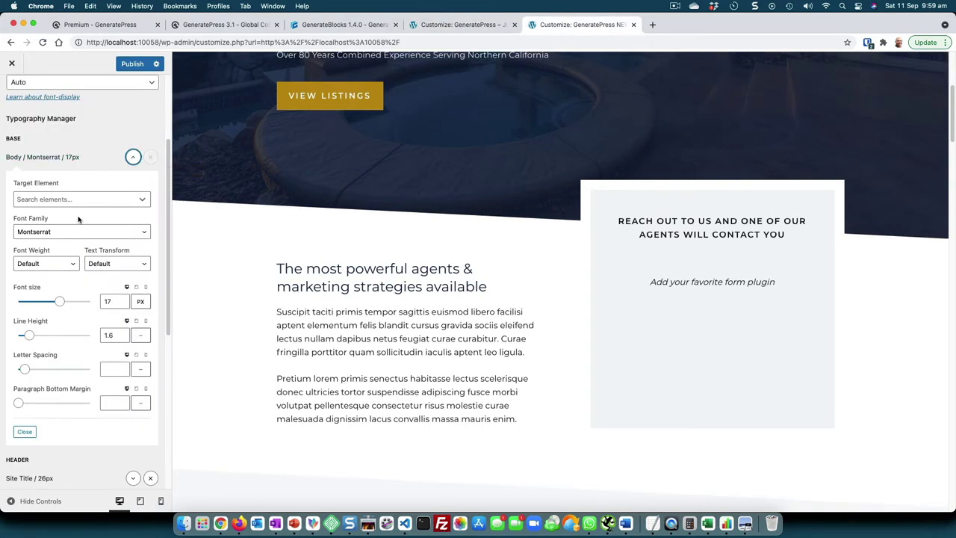
pyautogui.scroll(-3, 74, 224)
pyautogui.click(61, 175)
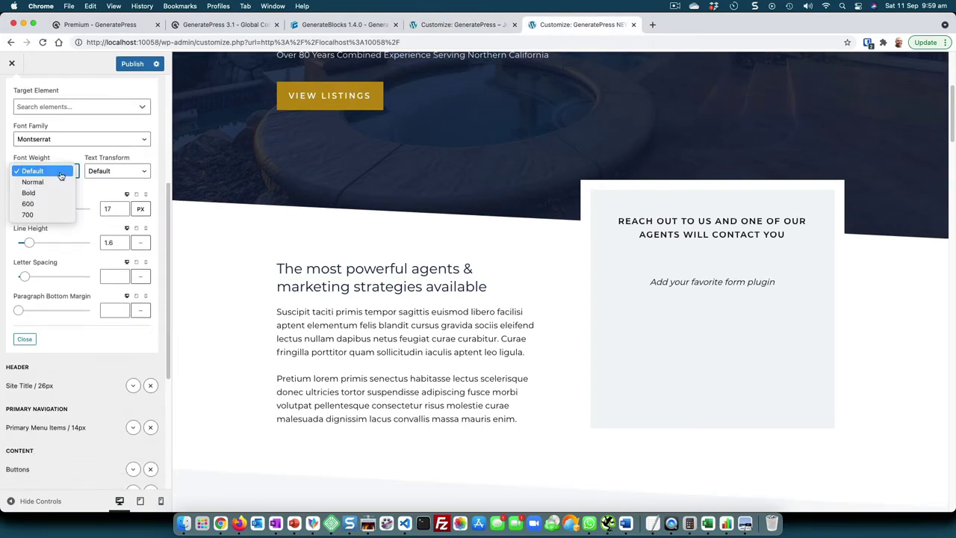
pyautogui.click(40, 193)
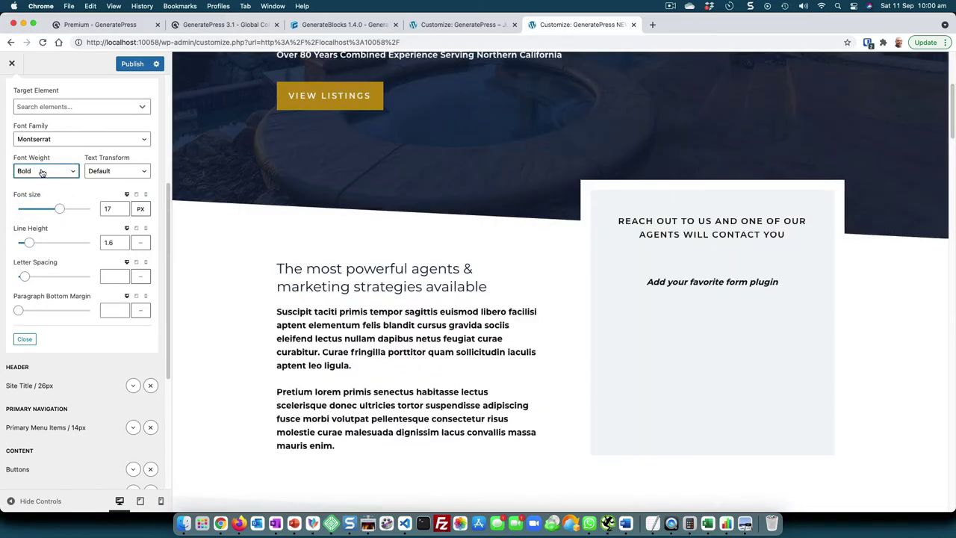
pyautogui.click(41, 171)
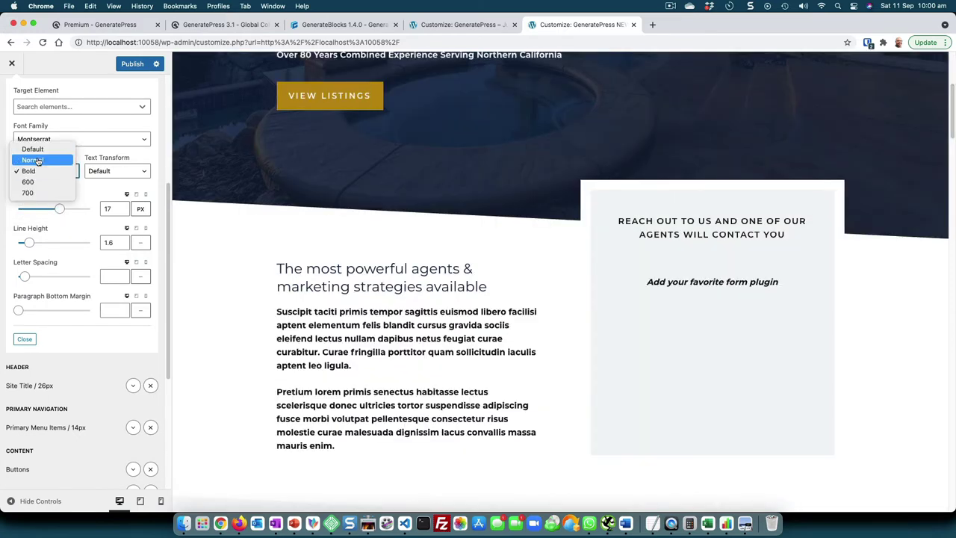
pyautogui.click(37, 160)
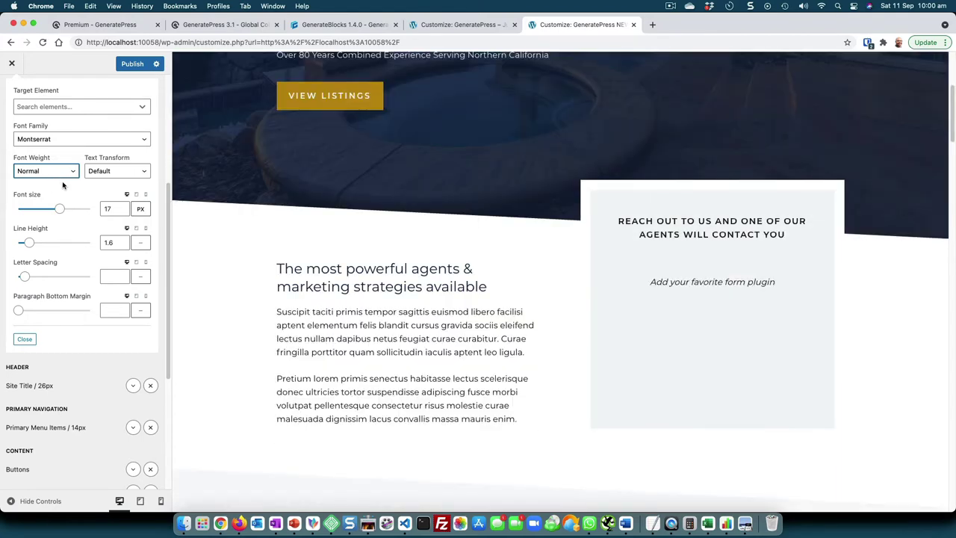
# - Set the Heading 2 (H2) font weight to Bold and check the headings in the homepage preview
pyautogui.scroll(-5, 63, 185)
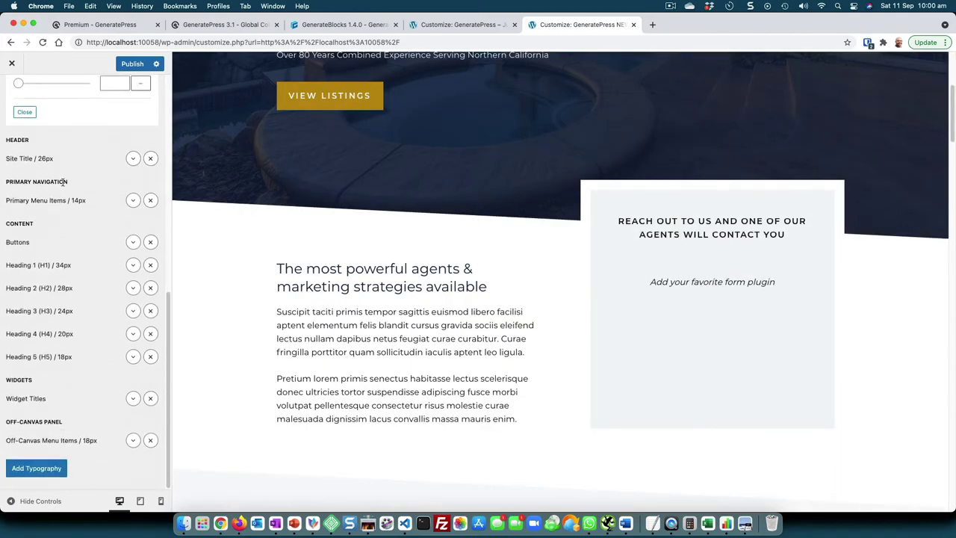
pyautogui.click(133, 289)
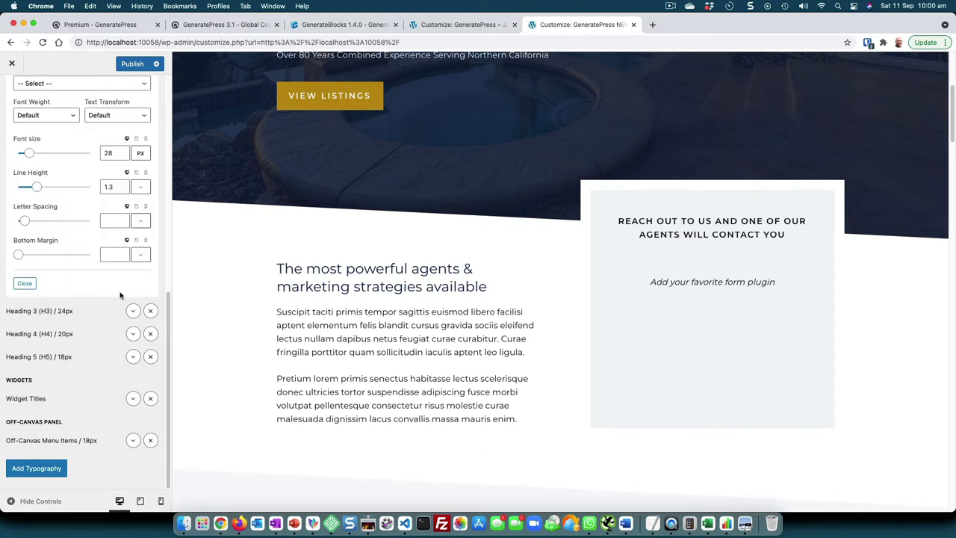
pyautogui.click(56, 121)
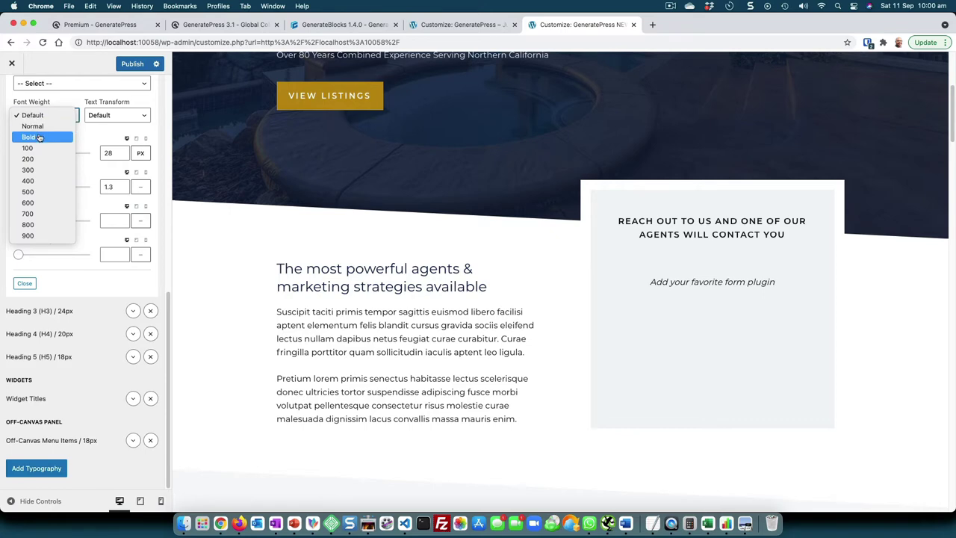
pyautogui.click(40, 138)
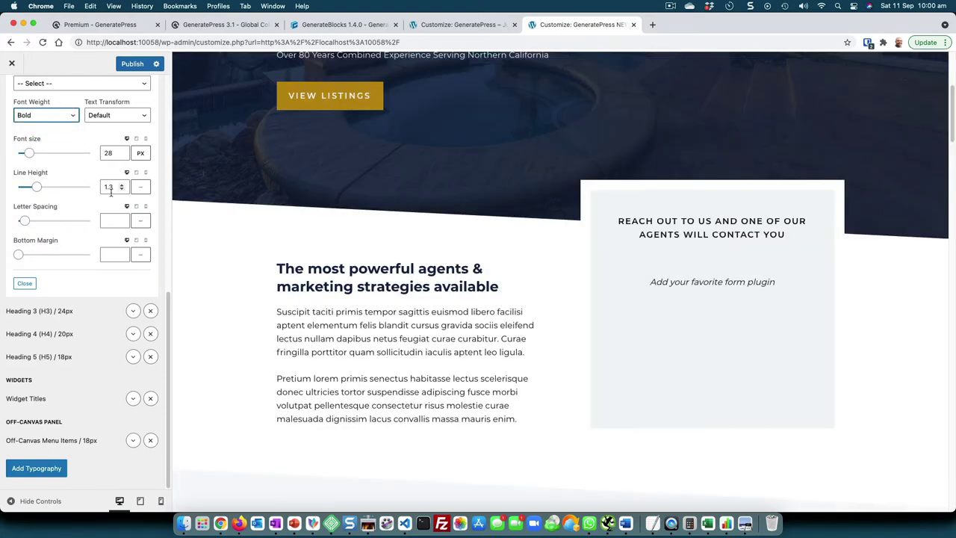
pyautogui.scroll(5, 377, 273)
pyautogui.scroll(-3, 376, 274)
pyautogui.scroll(3, 307, 261)
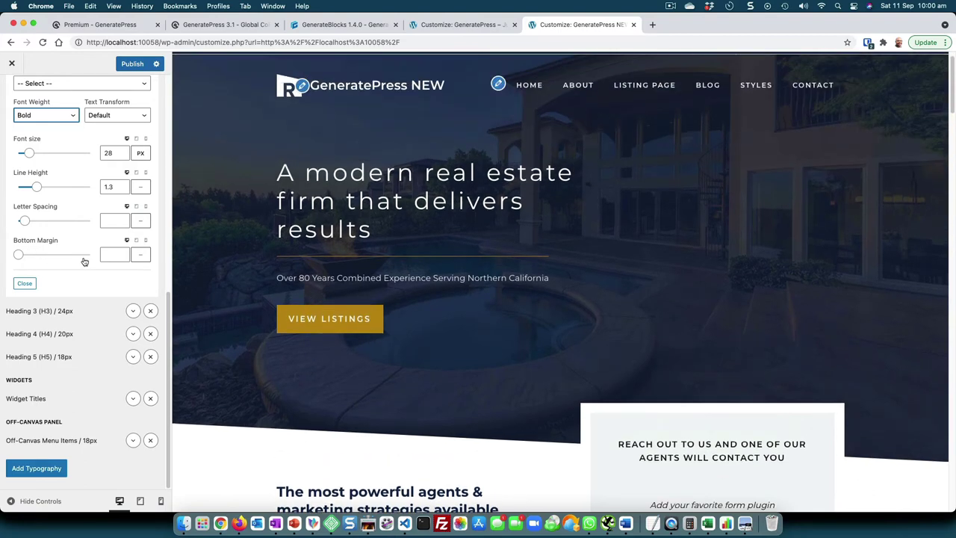
# - Set the Heading 1 (H1) font weight to Bold and publish the typography changes
pyautogui.scroll(6, 91, 127)
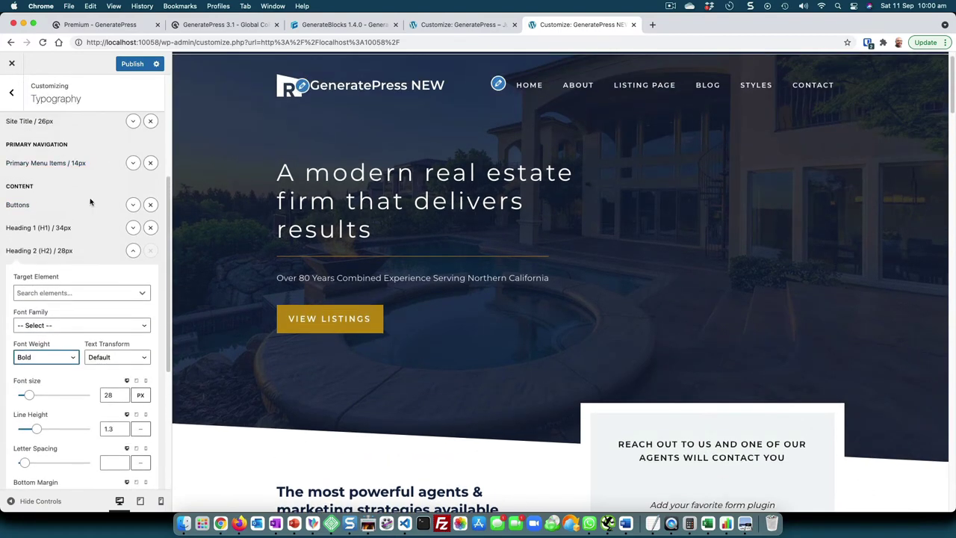
pyautogui.click(133, 227)
pyautogui.click(36, 334)
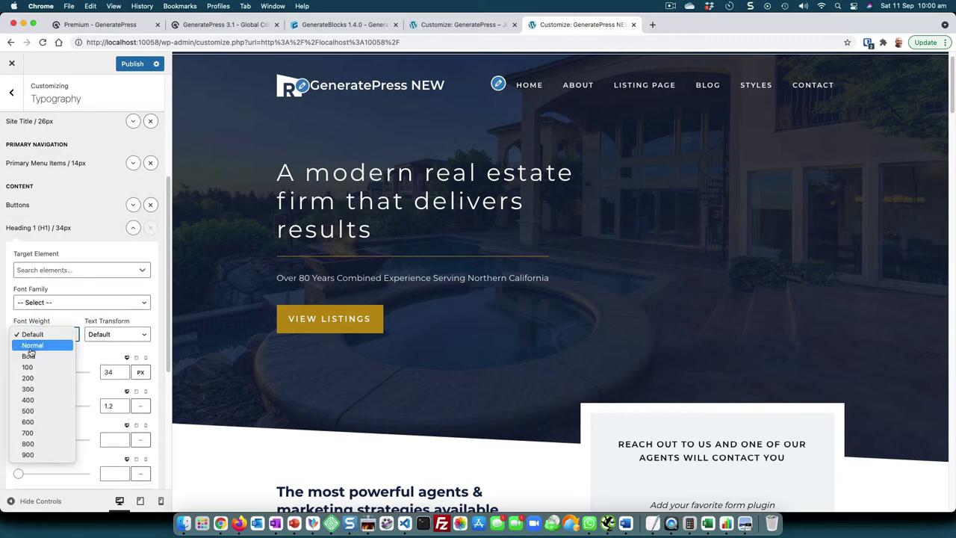
pyautogui.click(28, 356)
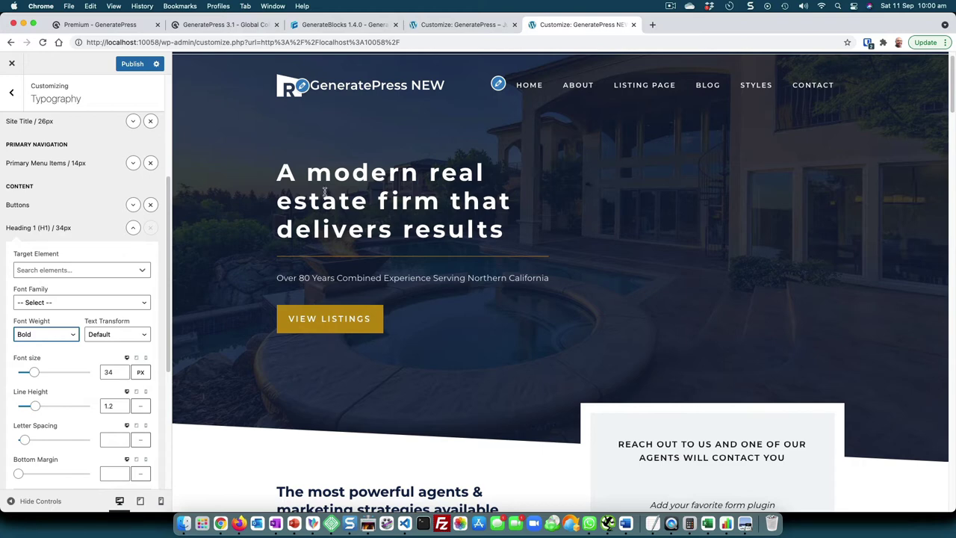
pyautogui.scroll(-5, 325, 192)
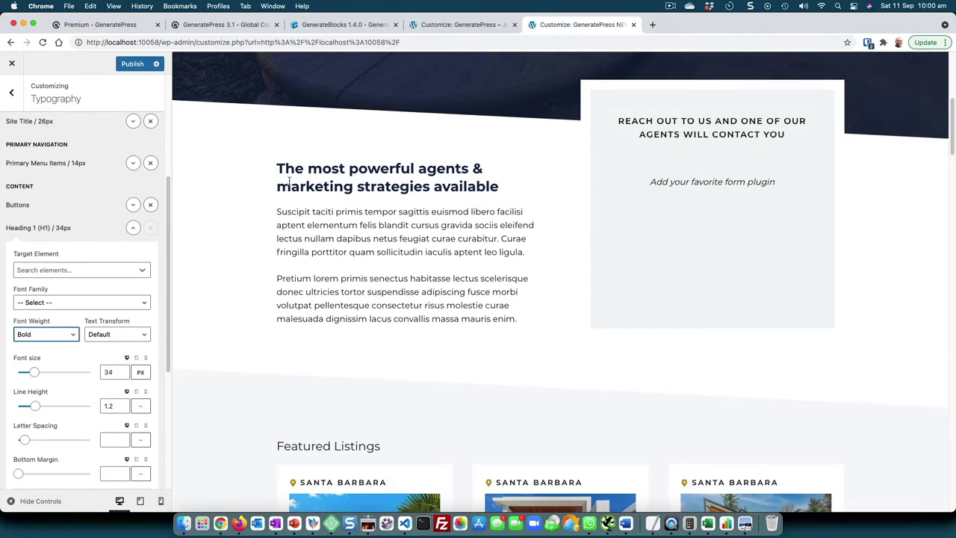
pyautogui.click(129, 64)
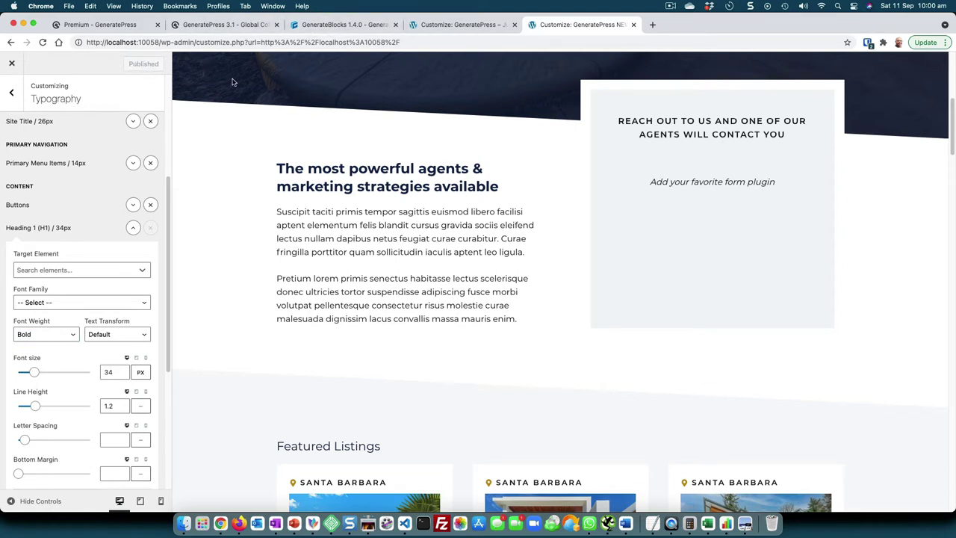
# - Open vjdesign.com.au in a new tab and examine the link styling in the homepage's introductory paragraph
pyautogui.click(652, 24)
pyautogui.write('vj')
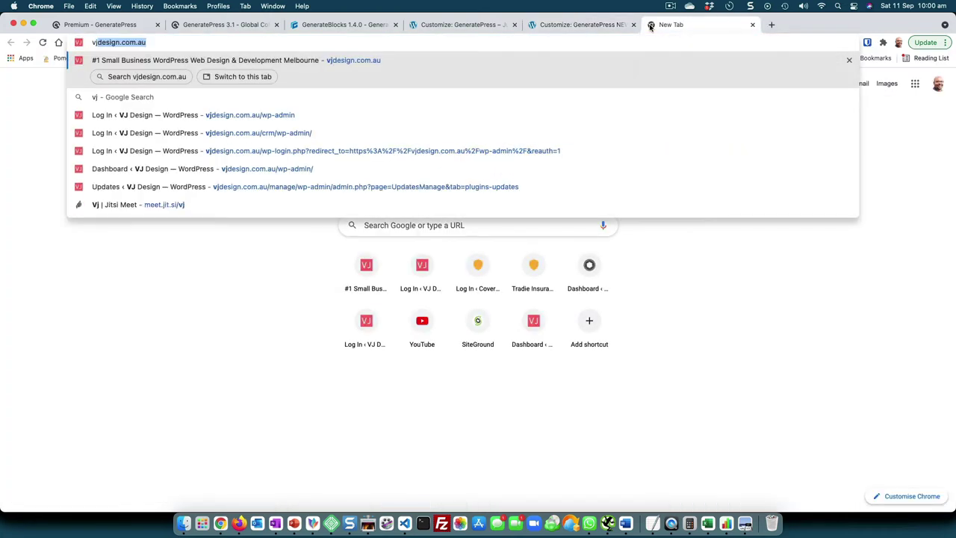
pyautogui.press('Return')
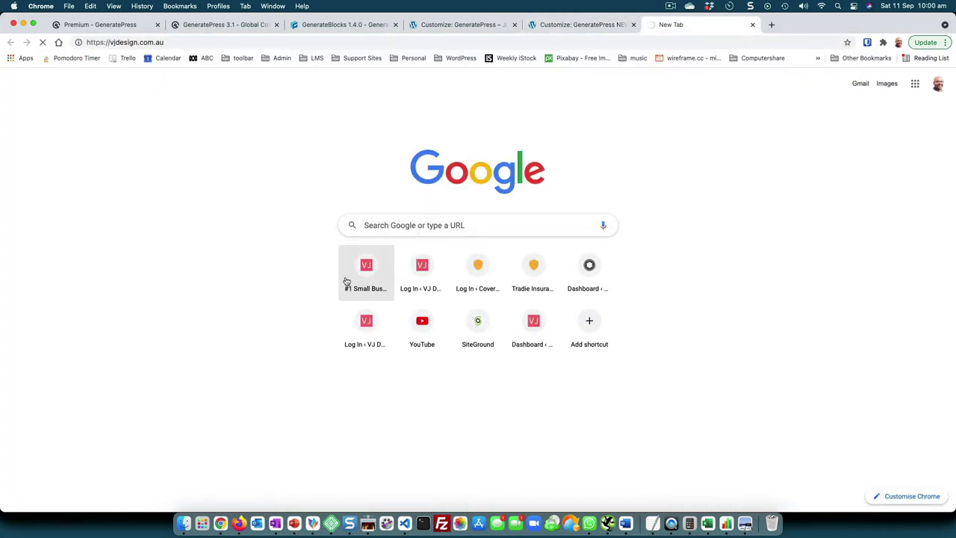
pyautogui.scroll(-1, 313, 247)
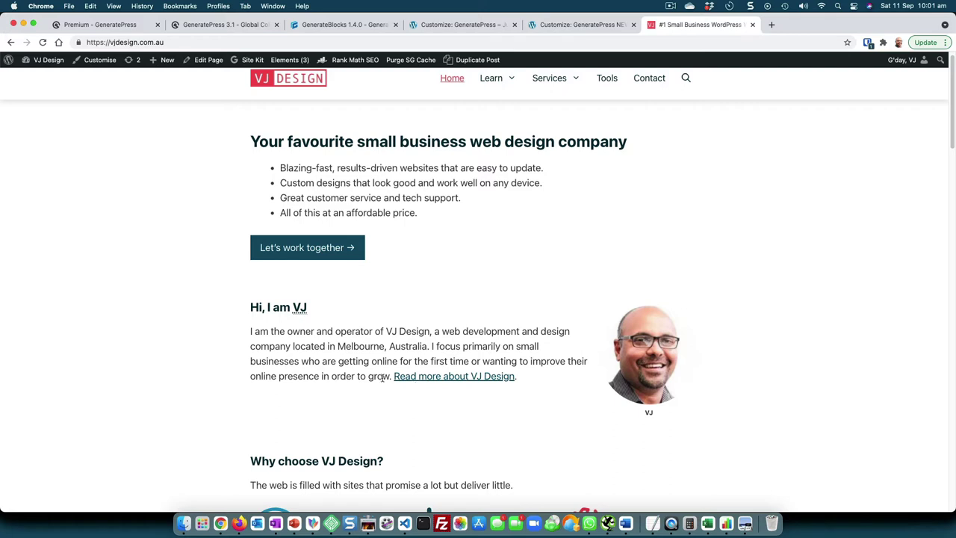
pyautogui.moveTo(351, 376); pyautogui.dragTo(383, 377)
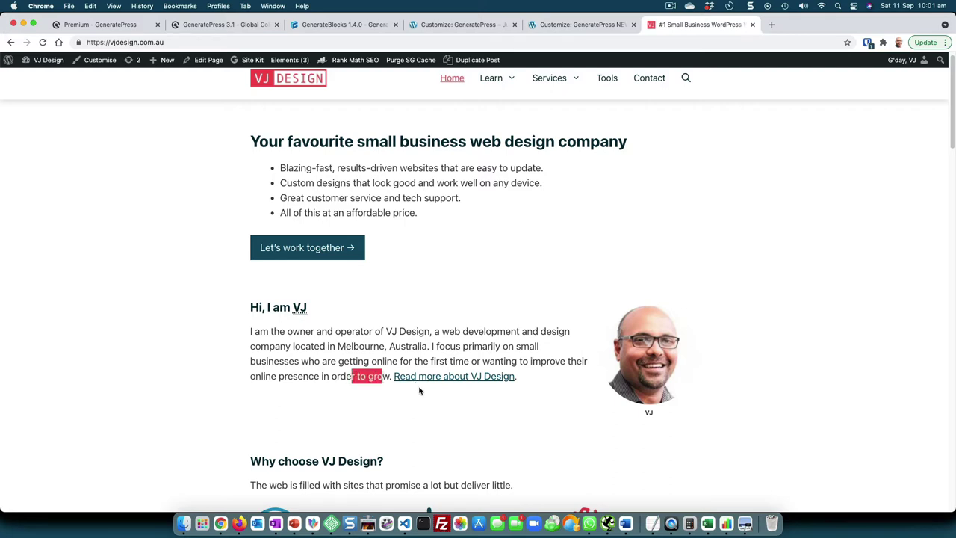
# - In the GeneratePress NEW Customizer preview, open the Styles page and examine its headings, body text and color swatches
pyautogui.click(552, 25)
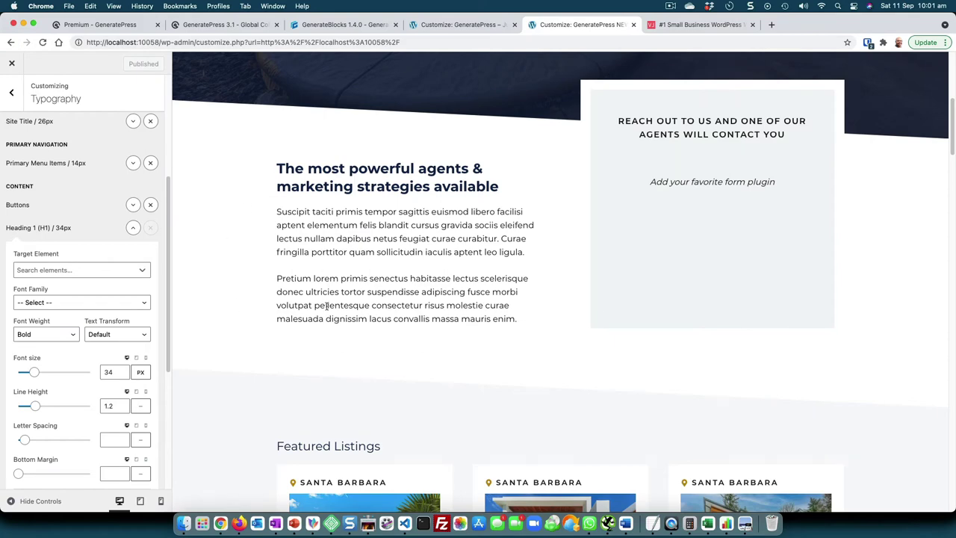
pyautogui.moveTo(331, 309); pyautogui.dragTo(405, 308)
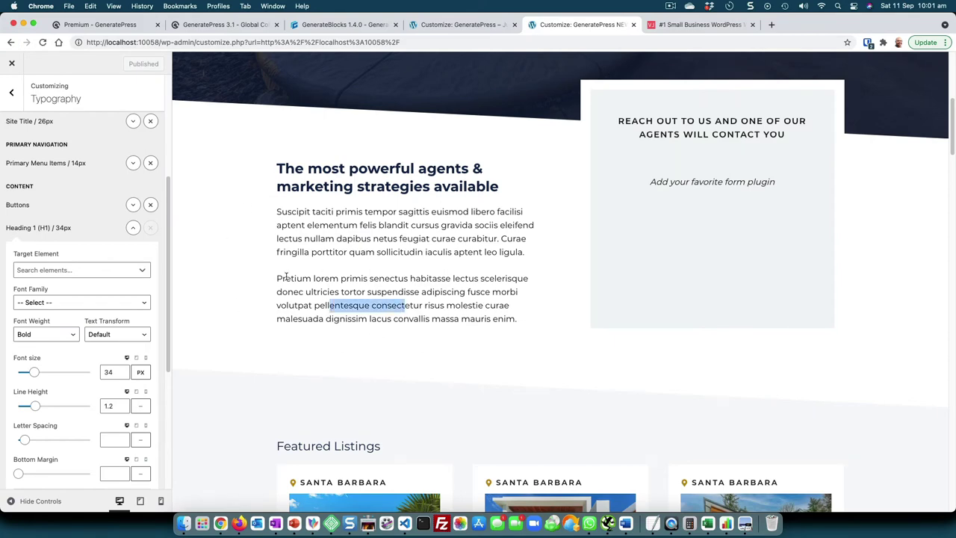
pyautogui.scroll(5, 288, 278)
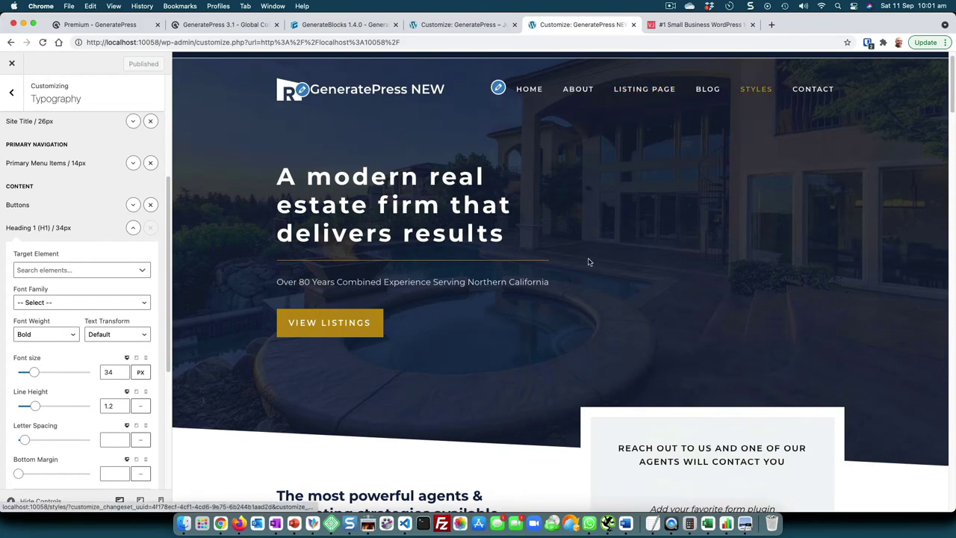
pyautogui.scroll(-5, 535, 256)
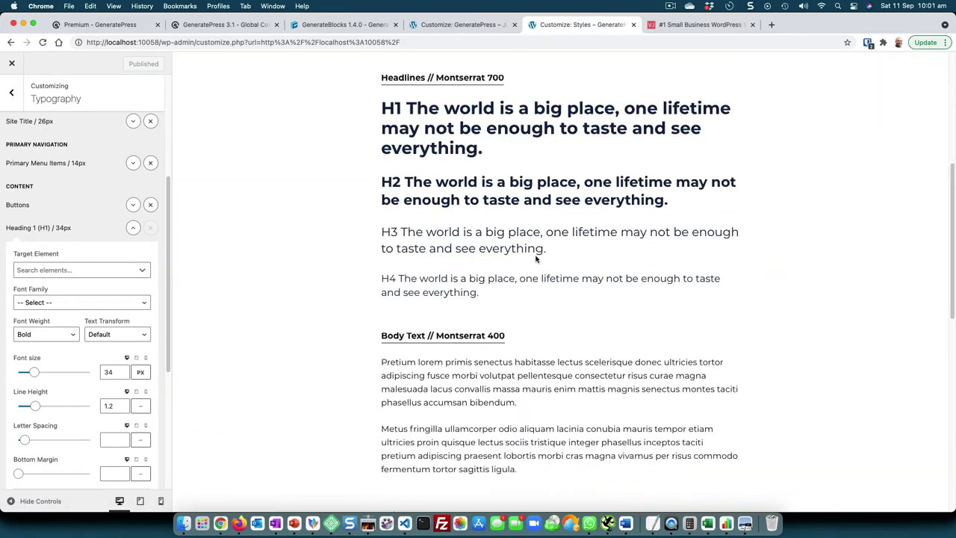
pyautogui.scroll(-3, 536, 258)
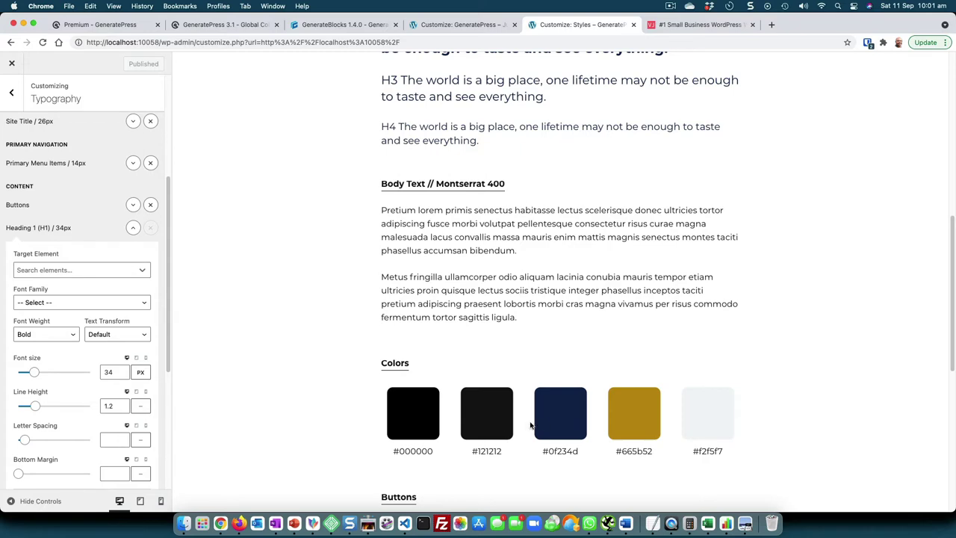
pyautogui.doubleClick(488, 450)
pyautogui.doubleClick(562, 451)
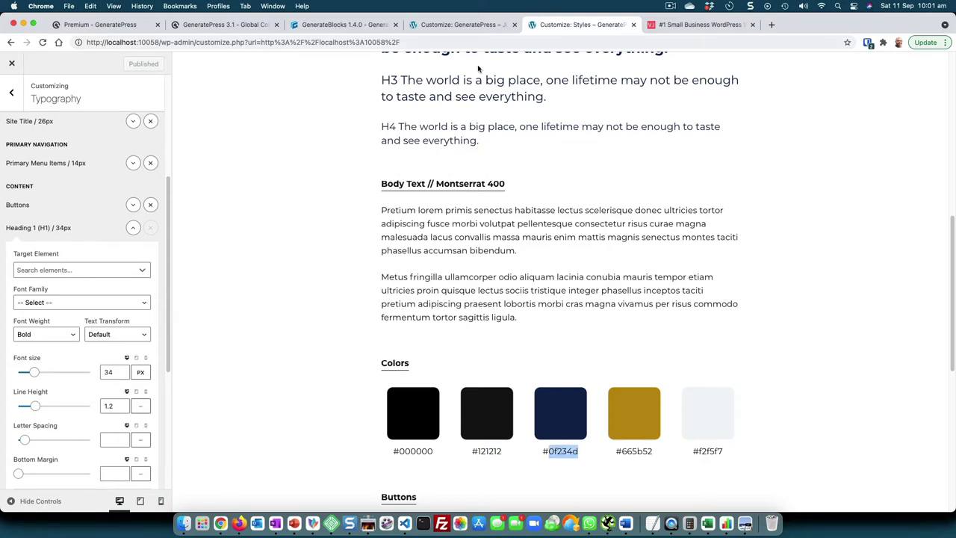
pyautogui.scroll(10, 415, 106)
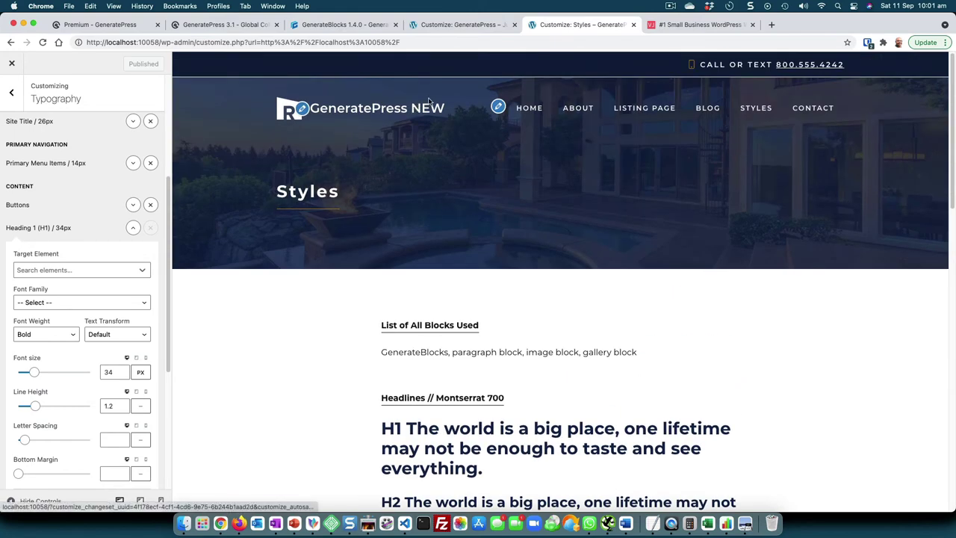
# - Leave the Customizer, open the GeneratePress NEW home page for editing and add the paragraph "Click here for styles" below the introductory text
pyautogui.click(12, 64)
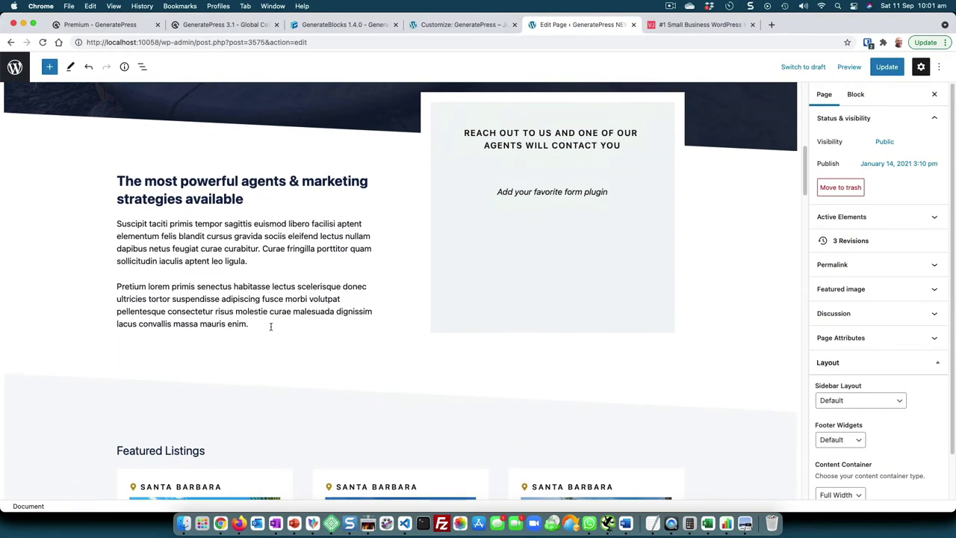
pyautogui.click(270, 325)
pyautogui.press('Return')
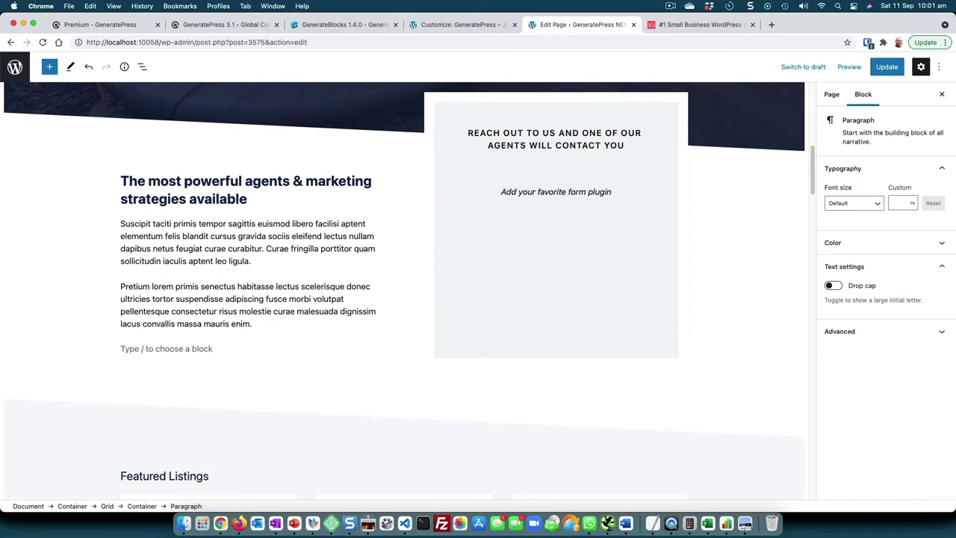
pyautogui.write('Click here for styles')
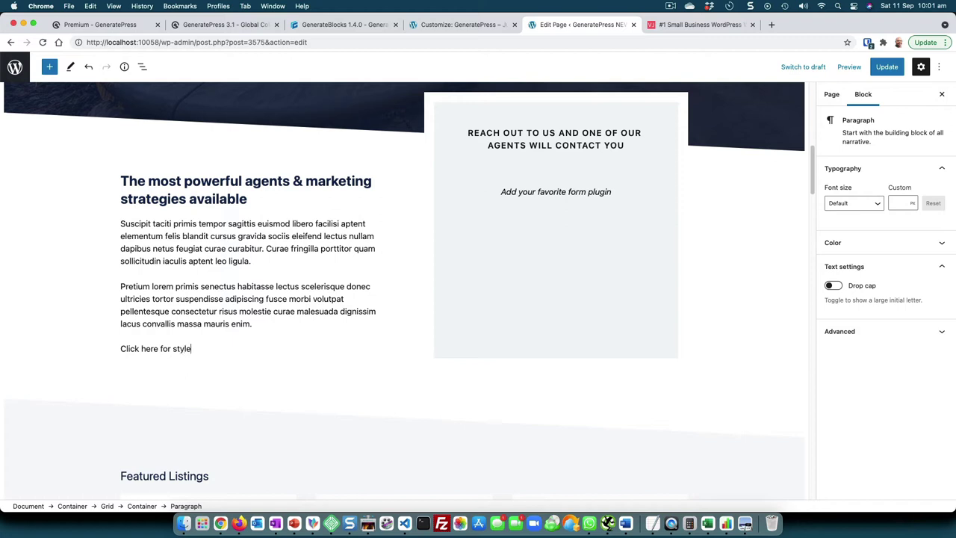
pyautogui.tripleClick(157, 349)
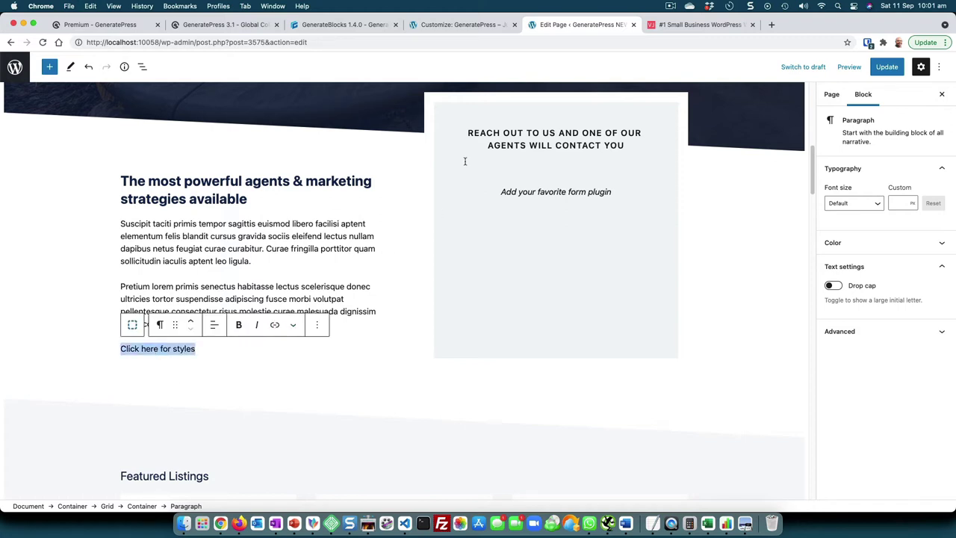
# - On the older GeneratePress site, open the home page for editing and check the target of "Click here for the styles page"
pyautogui.click(459, 25)
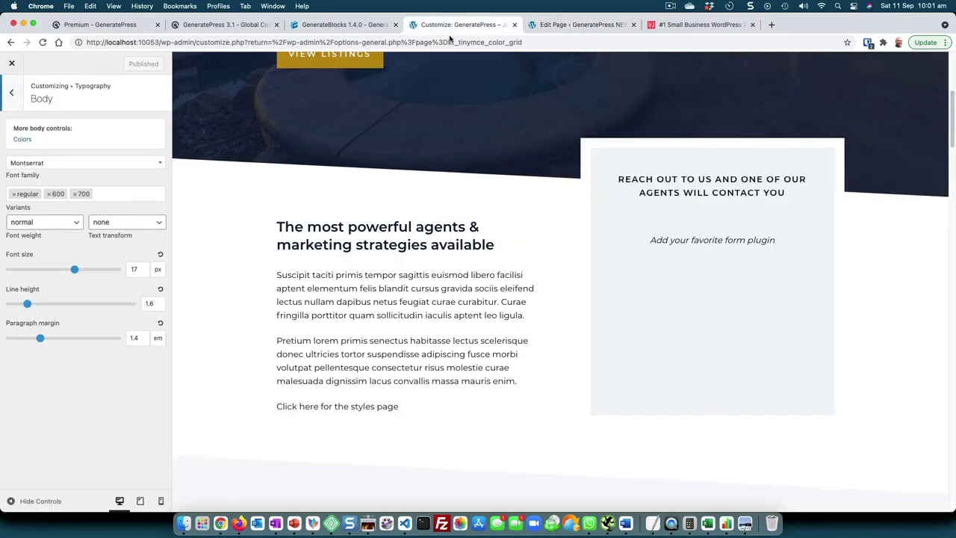
pyautogui.click(20, 66)
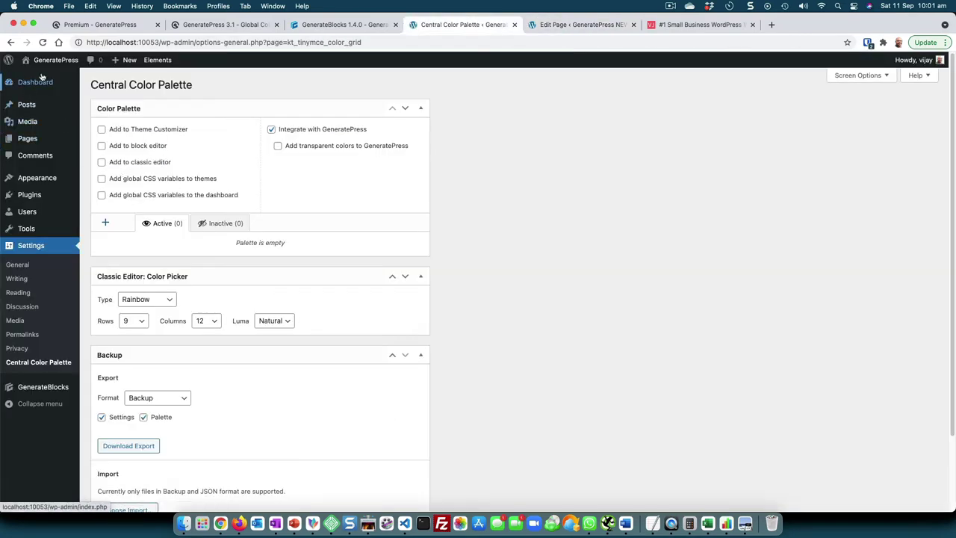
pyautogui.click(52, 60)
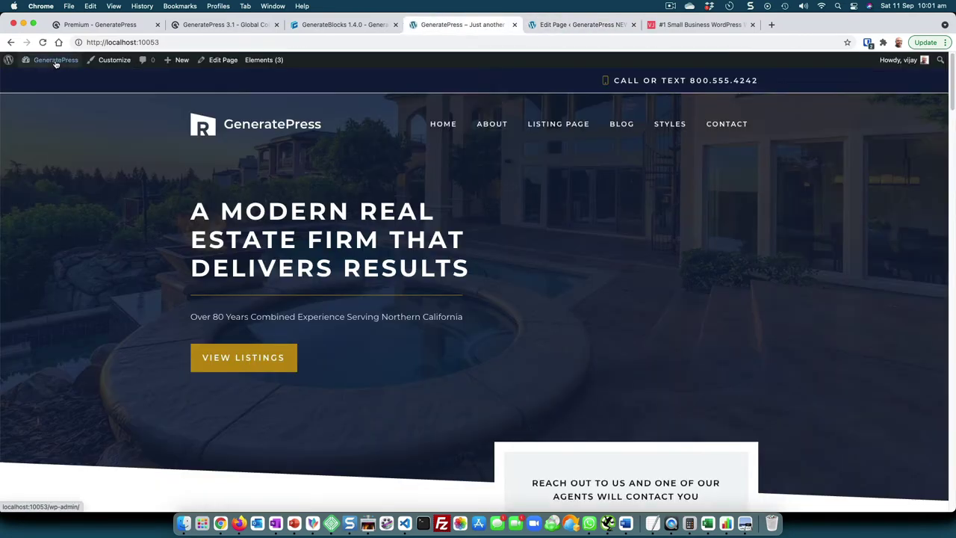
pyautogui.click(222, 60)
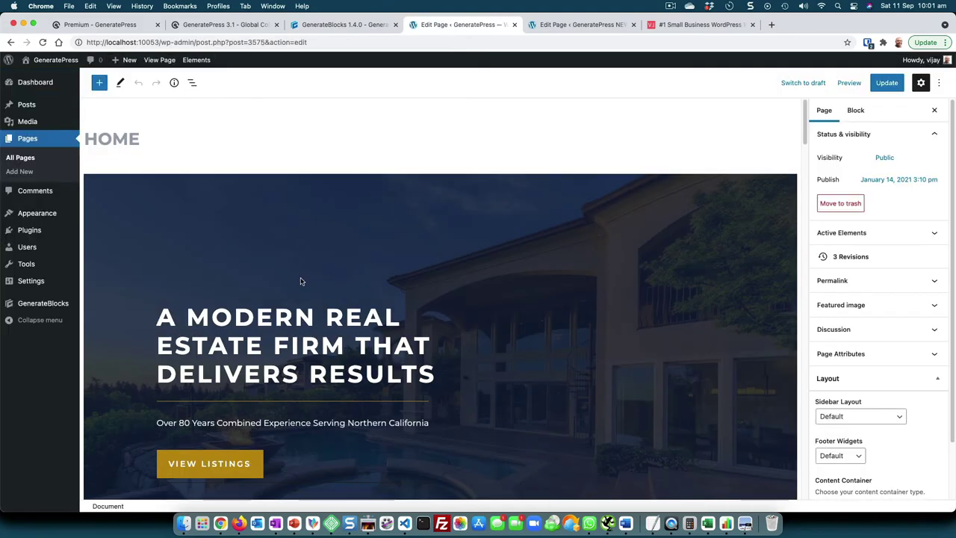
pyautogui.scroll(-10, 301, 281)
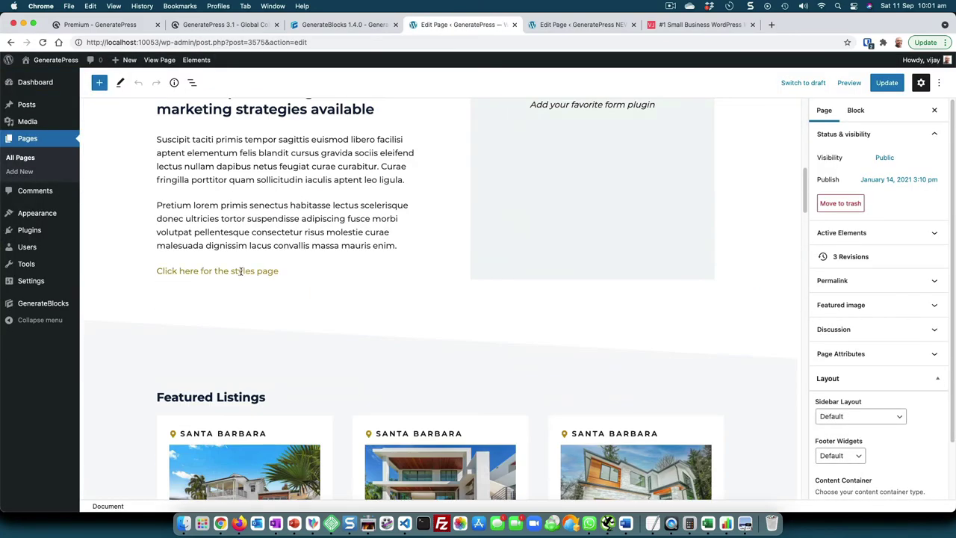
pyautogui.click(241, 271)
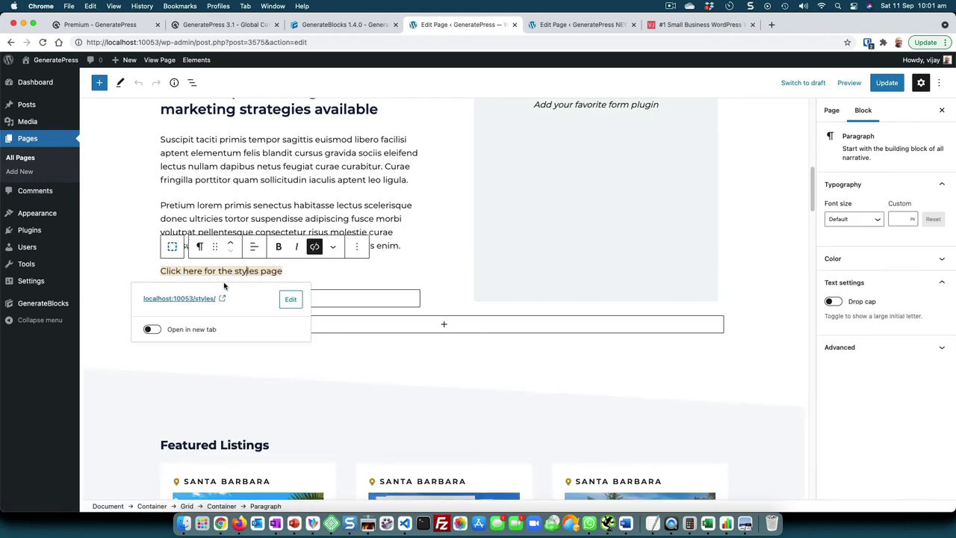
# - Back on the GeneratePress NEW home page, link "Click here for styles" to the Styles page and update the page
pyautogui.hotkey('ctrl', 'Tab')
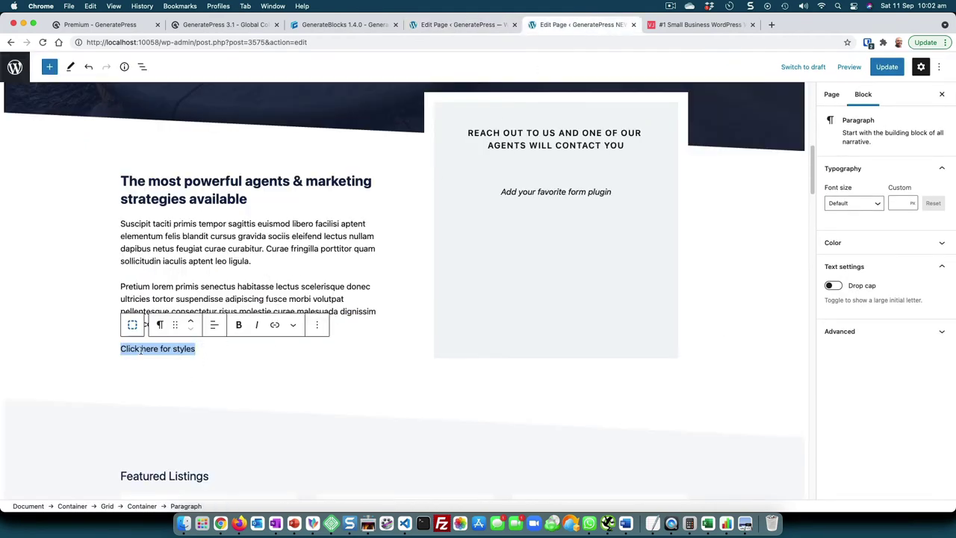
pyautogui.click(274, 324)
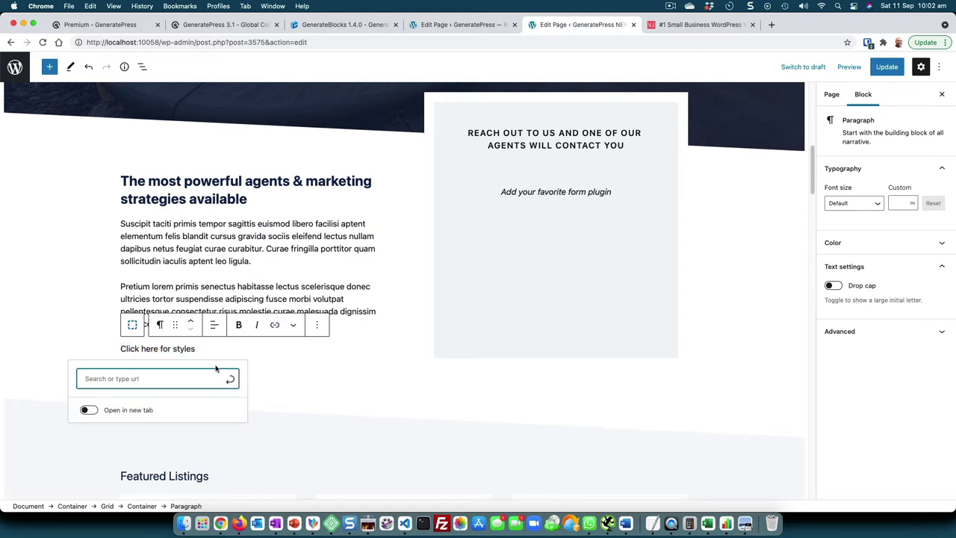
pyautogui.write('sty')
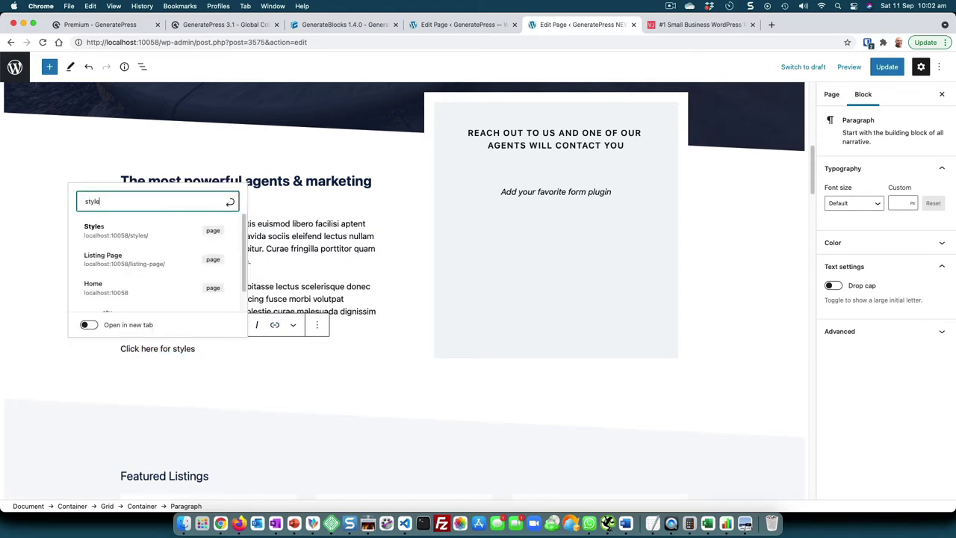
pyautogui.write('le')
pyautogui.click(132, 226)
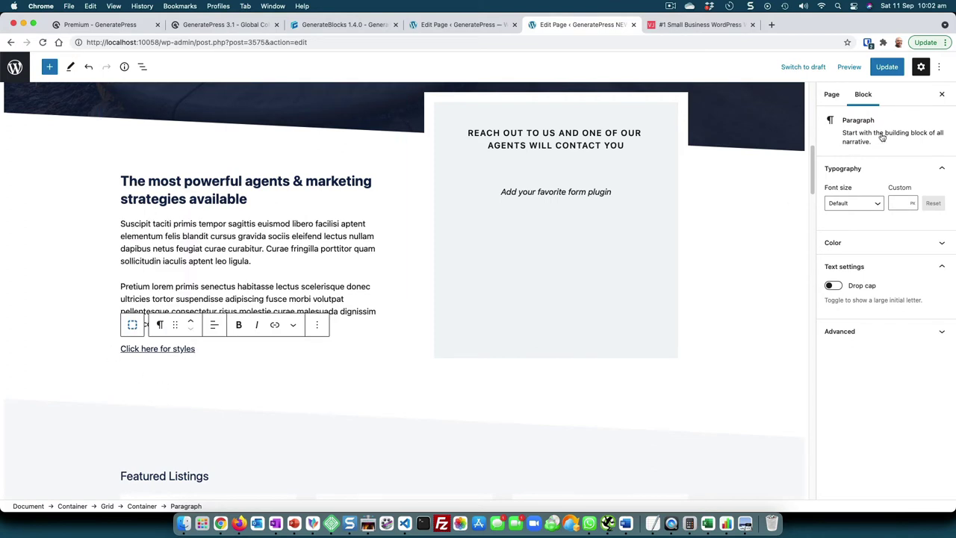
pyautogui.click(886, 66)
# - On the older GeneratePress site, follow the styles page link, return to the homepage and examine how the link looks in the text
pyautogui.click(463, 25)
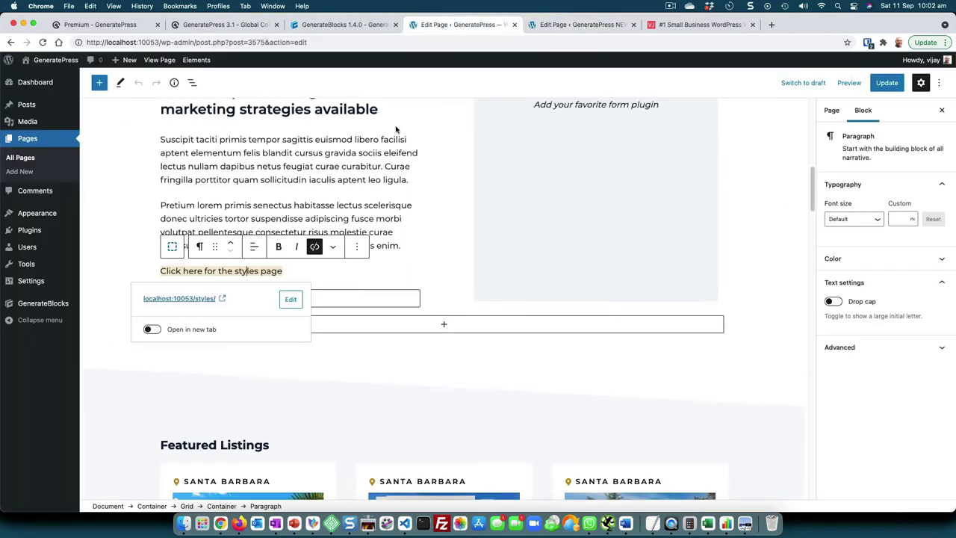
pyautogui.click(248, 276)
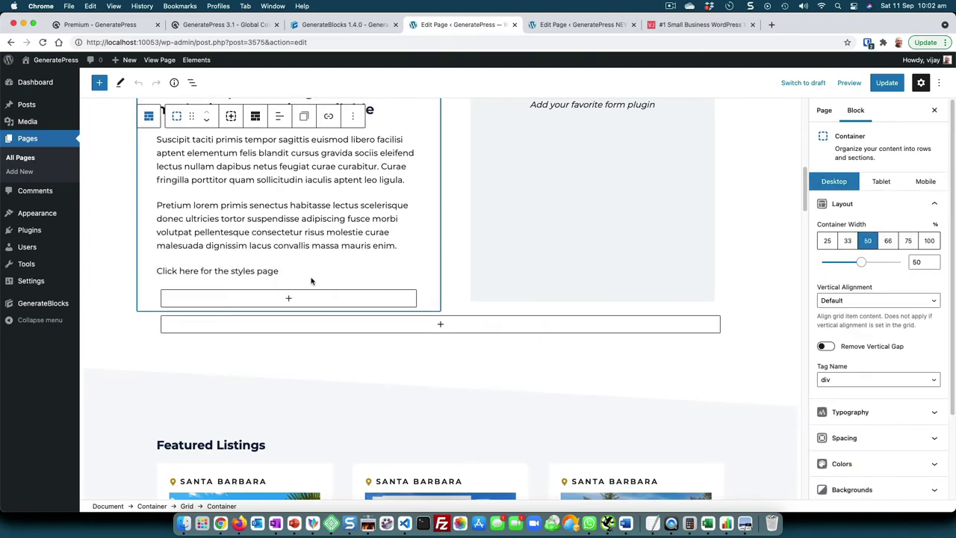
pyautogui.click(249, 275)
pyautogui.click(171, 297)
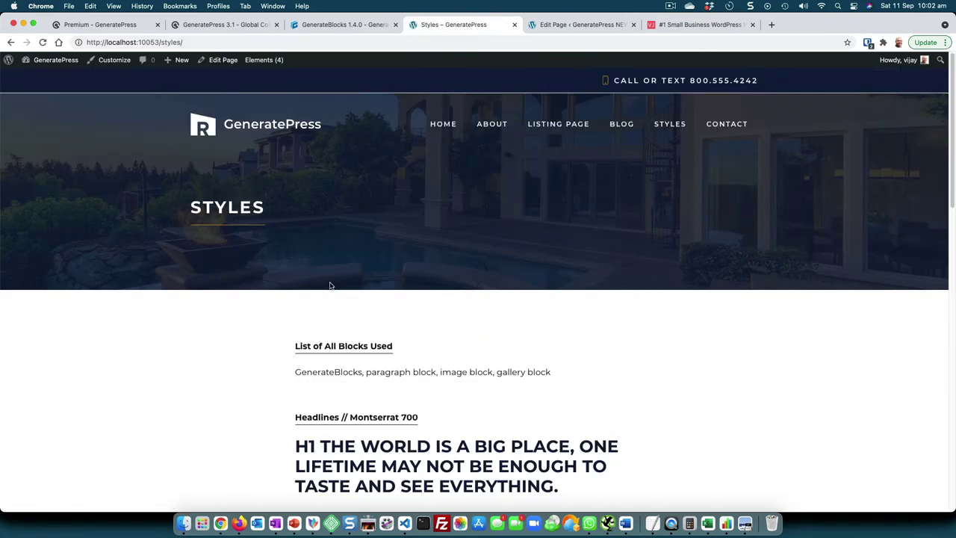
pyautogui.click(440, 125)
pyautogui.scroll(-5, 244, 398)
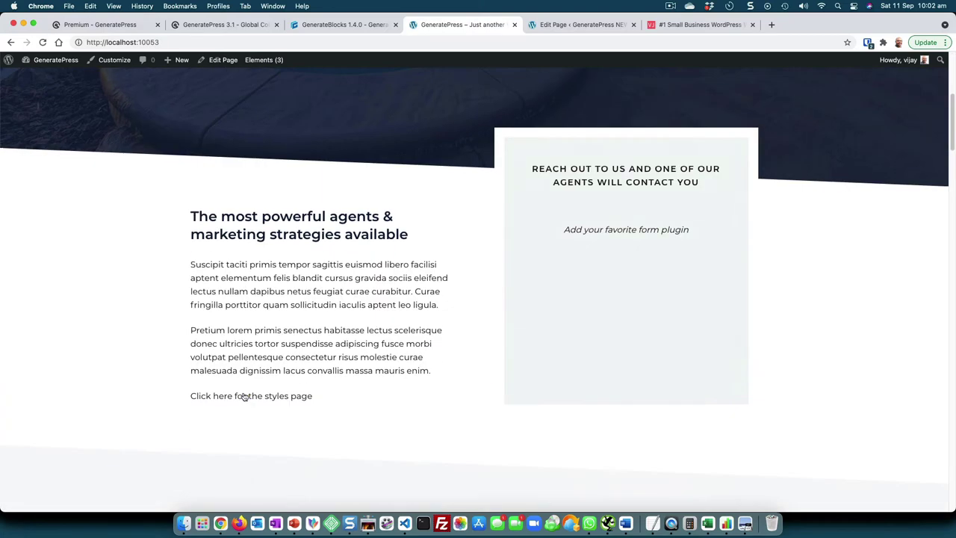
pyautogui.moveTo(324, 399); pyautogui.dragTo(175, 418)
pyautogui.click(262, 426)
# - Reopen the older site's home page for editing and review the extra formatting options for the styles page link text
pyautogui.click(221, 66)
pyautogui.scroll(-10, 300, 342)
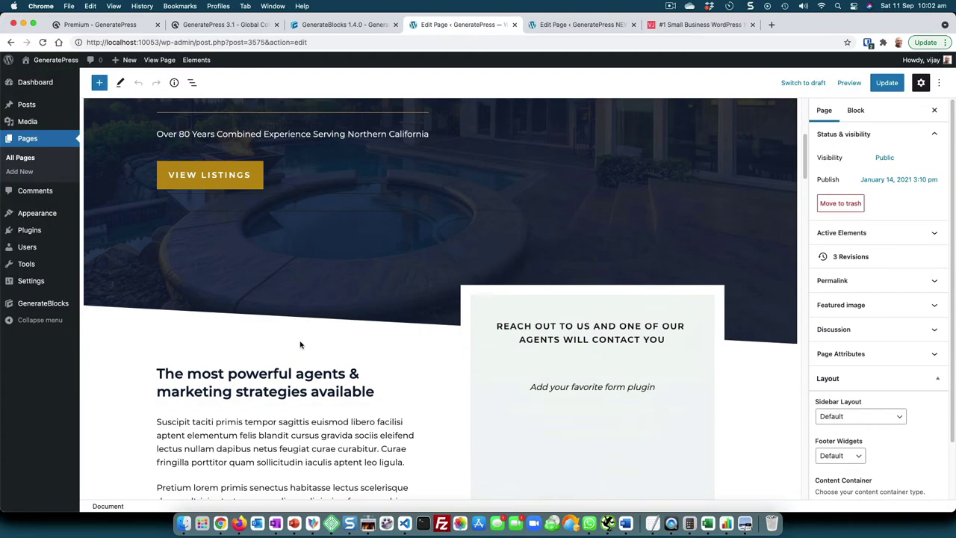
pyautogui.click(297, 266)
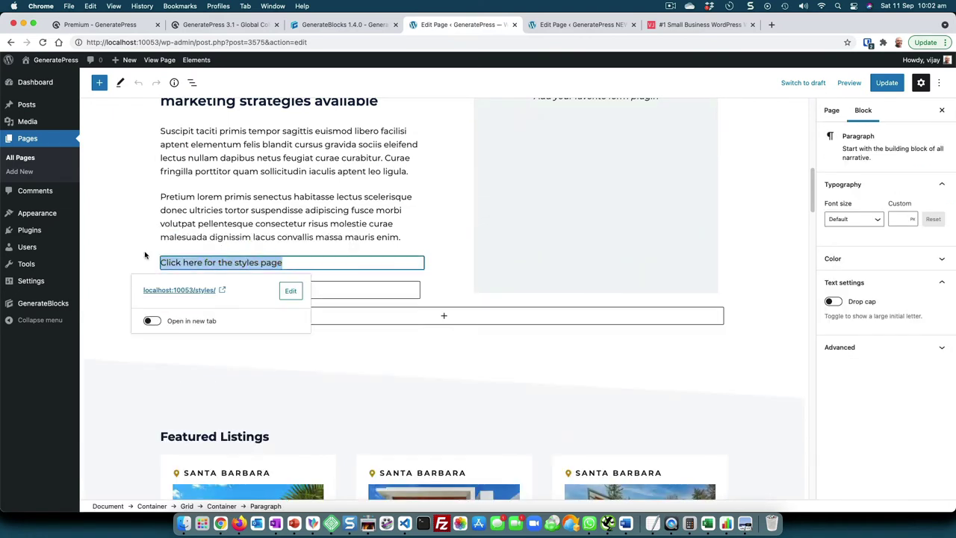
pyautogui.click(333, 239)
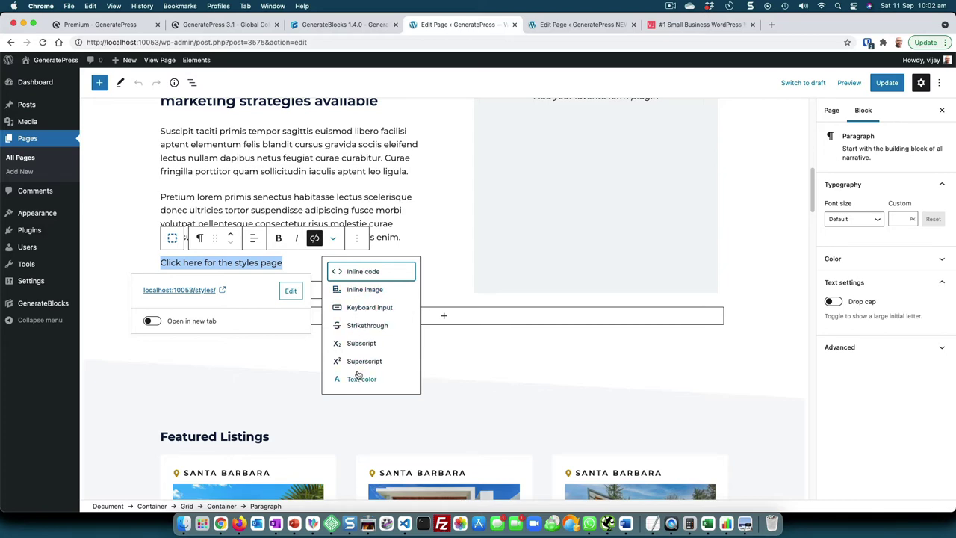
pyautogui.click(400, 234)
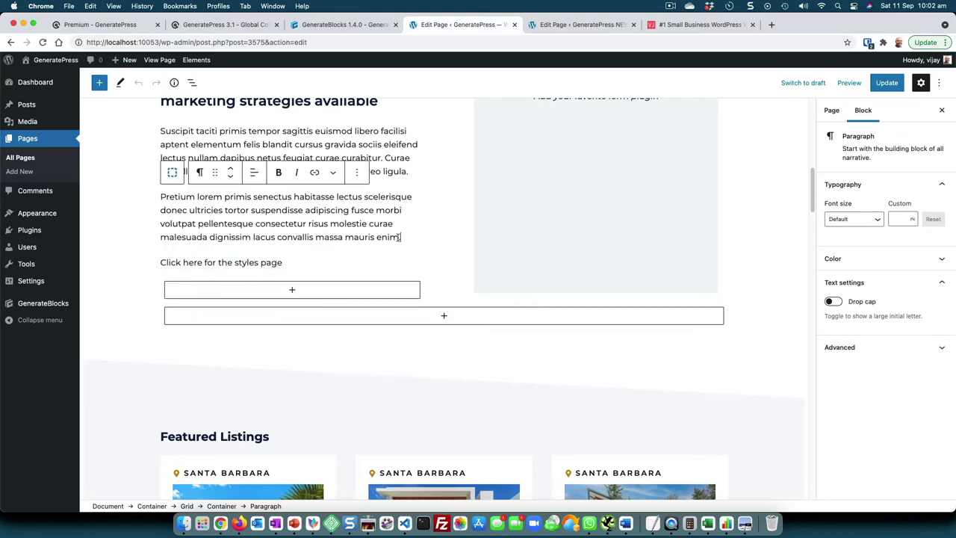
# - Switch to the VJ Design site and open its homepage for editing to look at the link in the introduction text
pyautogui.click(685, 30)
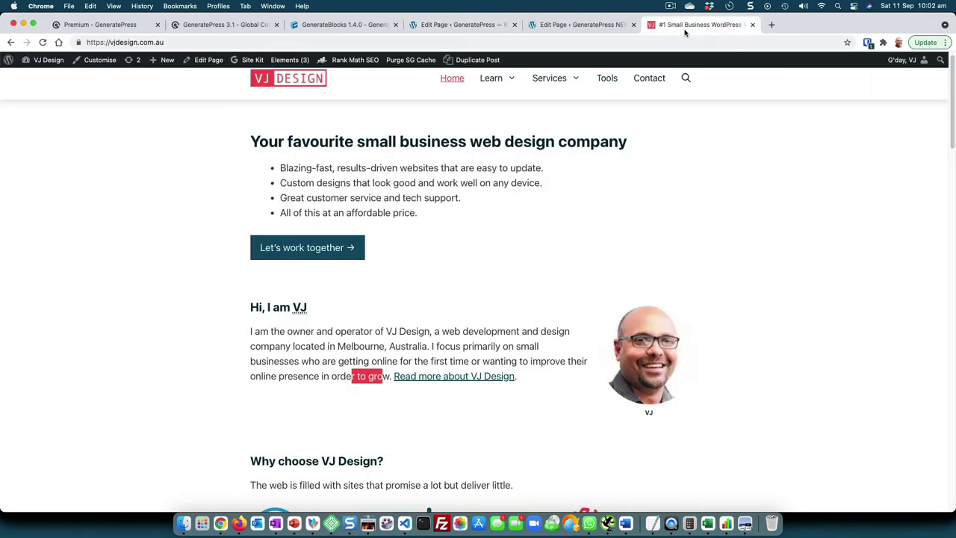
pyautogui.click(200, 60)
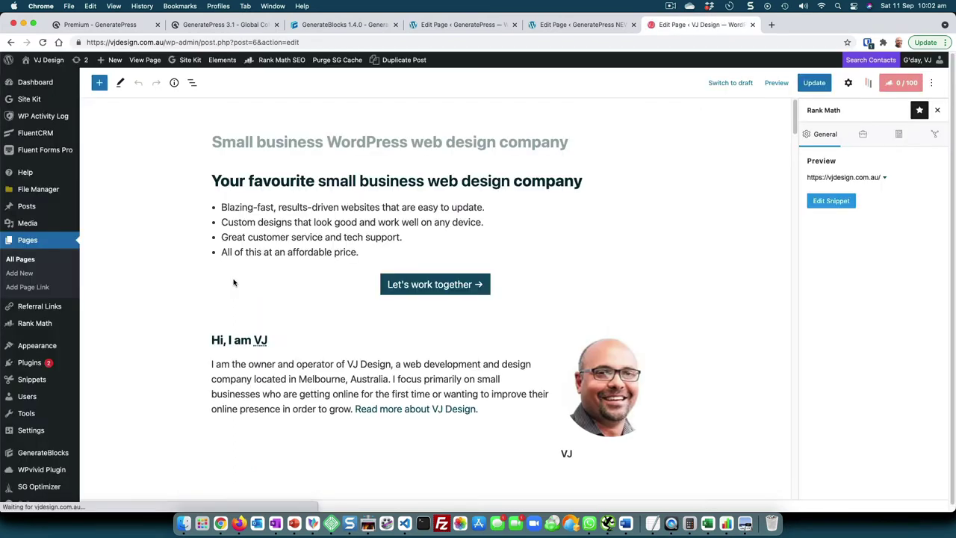
pyautogui.scroll(-2, 233, 283)
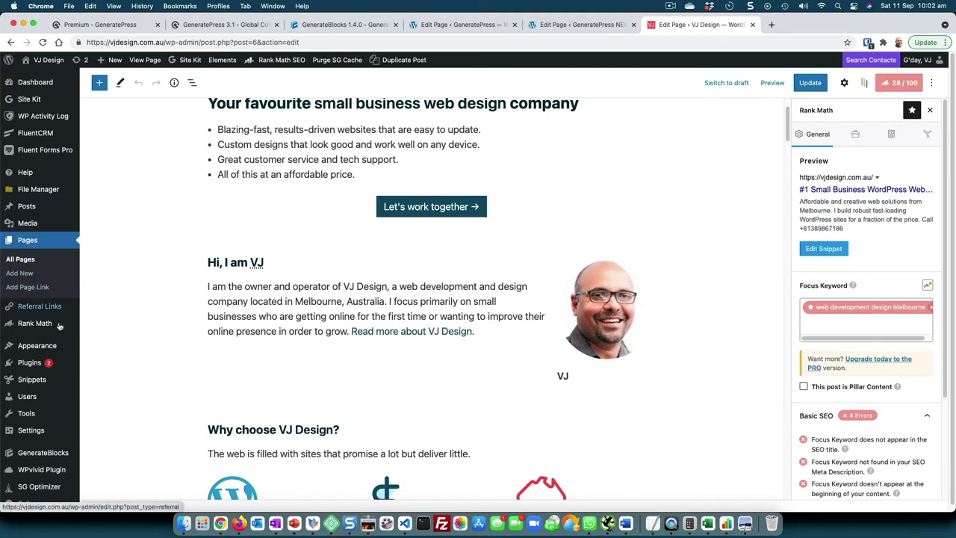
# - Open the VJ Design site's Simple CSS stylesheet and review the root color variables and custom rules
pyautogui.moveTo(60, 345)
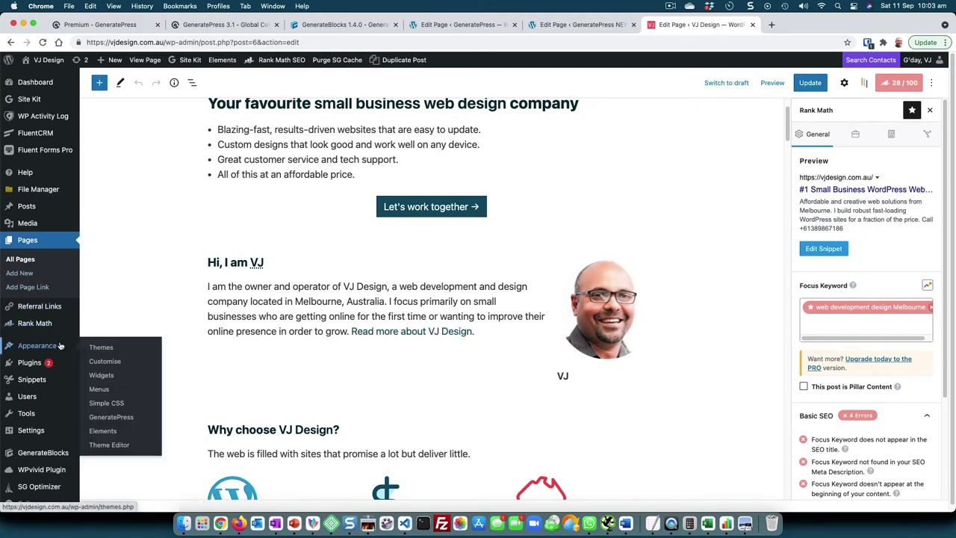
pyautogui.click(112, 403)
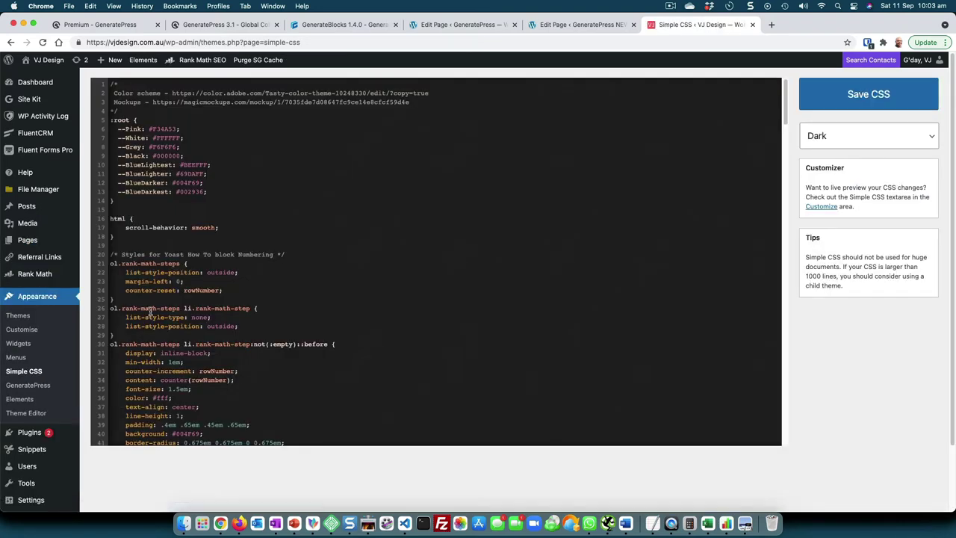
pyautogui.scroll(-5, 247, 248)
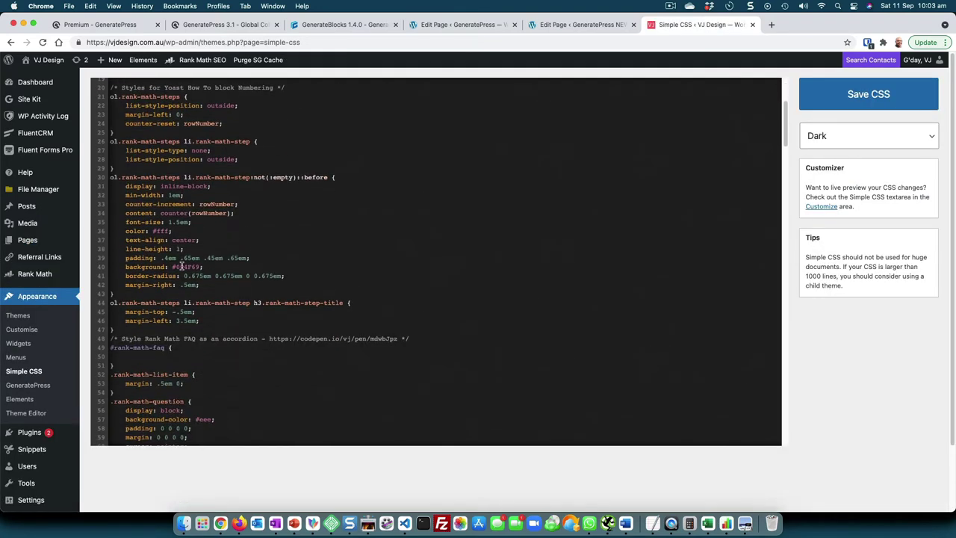
pyautogui.scroll(5, 180, 299)
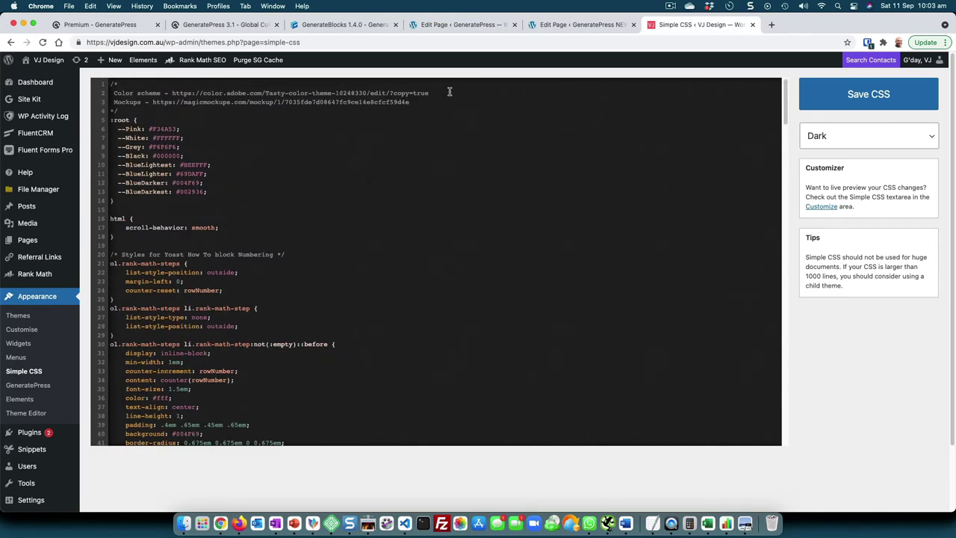
# - Update the GeneratePress NEW home page and view the "Click here for styles" link on the live page
pyautogui.click(575, 25)
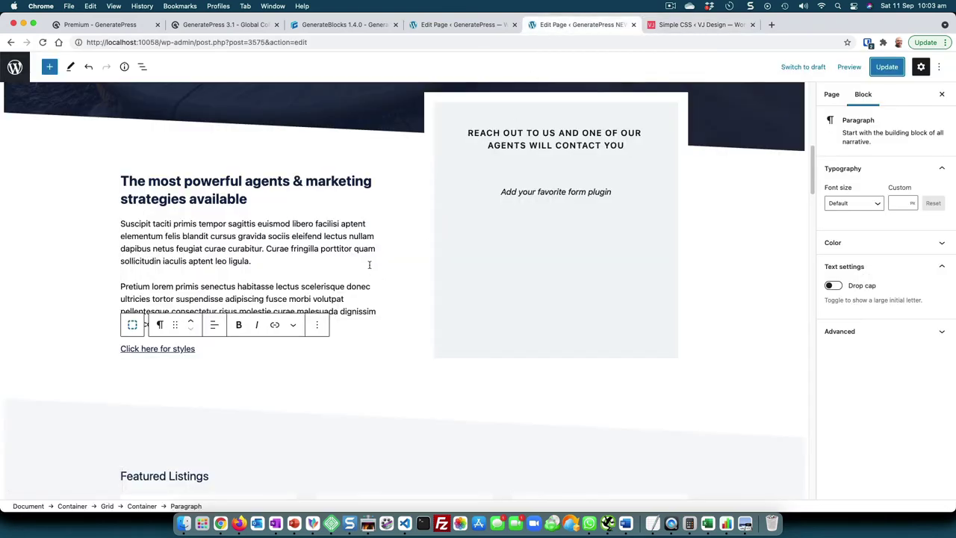
pyautogui.scroll(1, 395, 203)
pyautogui.click(884, 72)
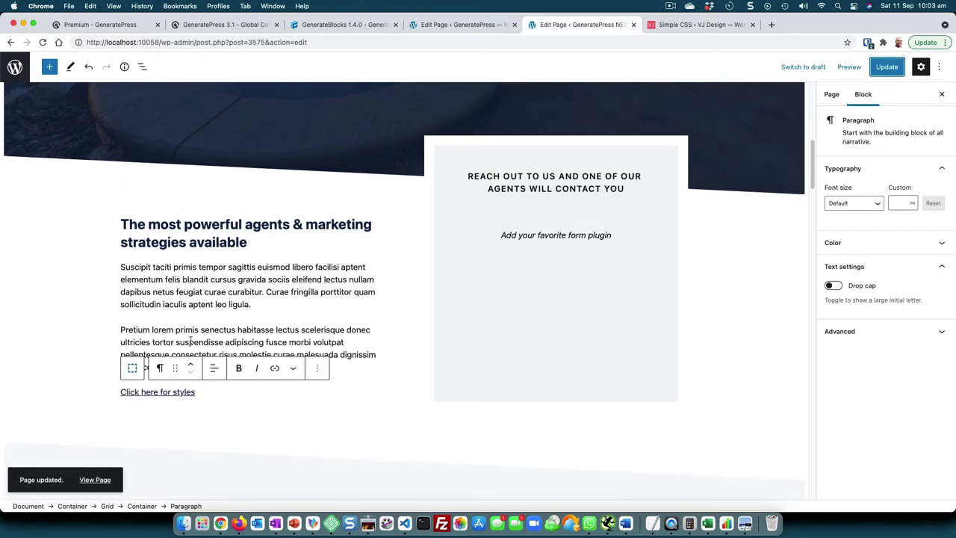
pyautogui.click(95, 480)
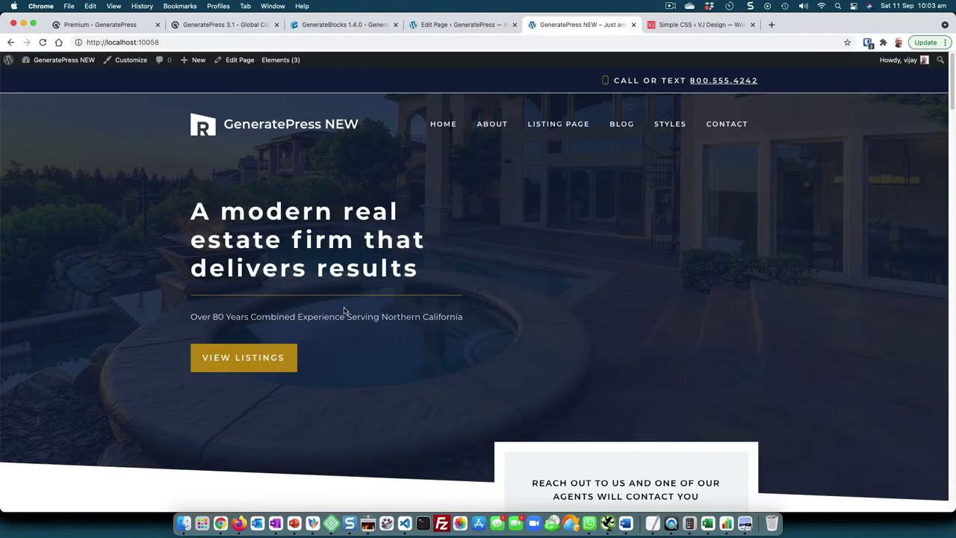
pyautogui.scroll(-5, 344, 311)
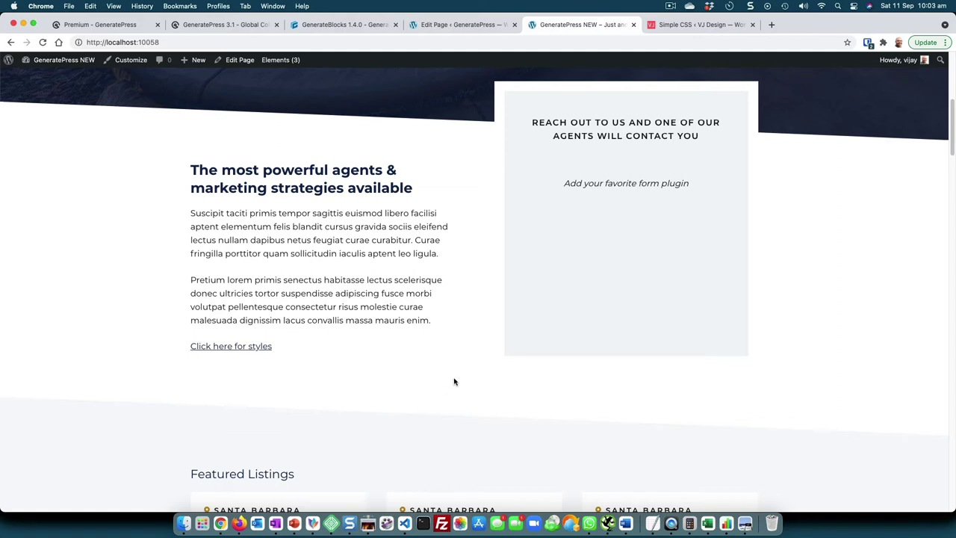
# - View the GeneratePress NEW home page's source code, search it for "aria-" and step through several matches
pyautogui.rightClick(87, 270)
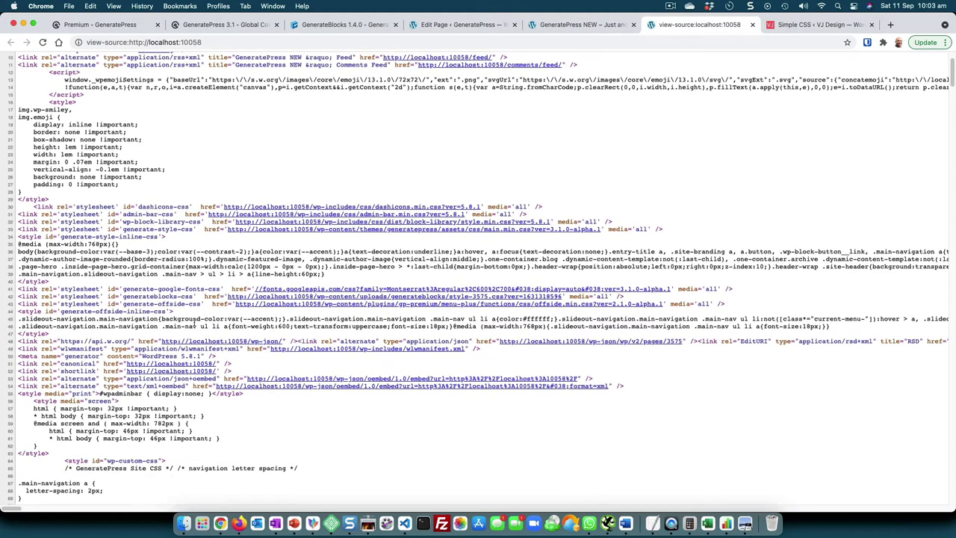
pyautogui.scroll(-20, 196, 321)
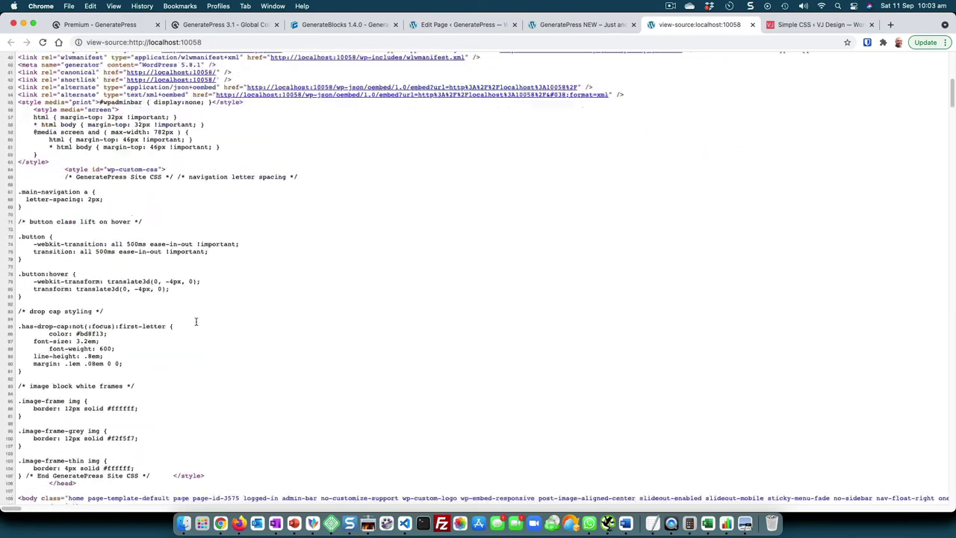
pyautogui.press('super+f')
pyautogui.write('aria')
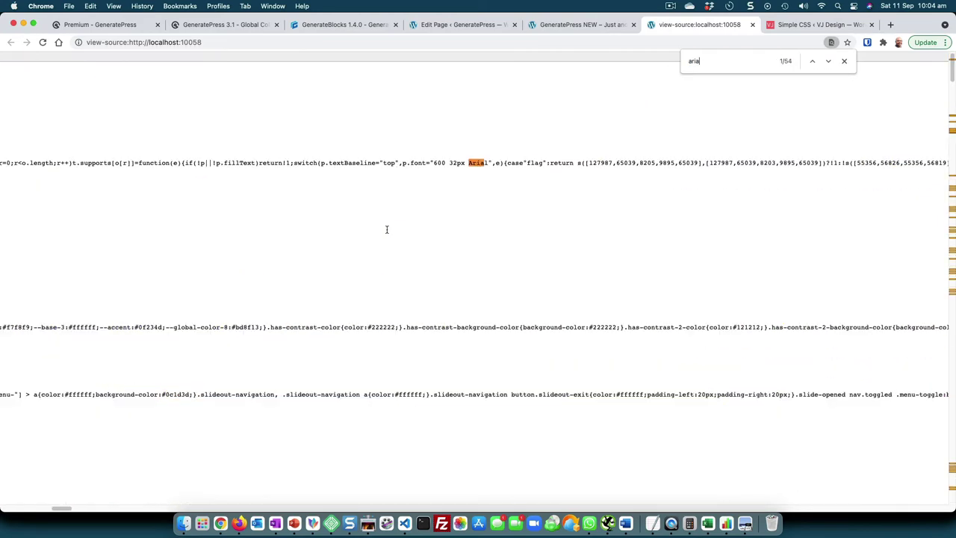
pyautogui.press('Return')
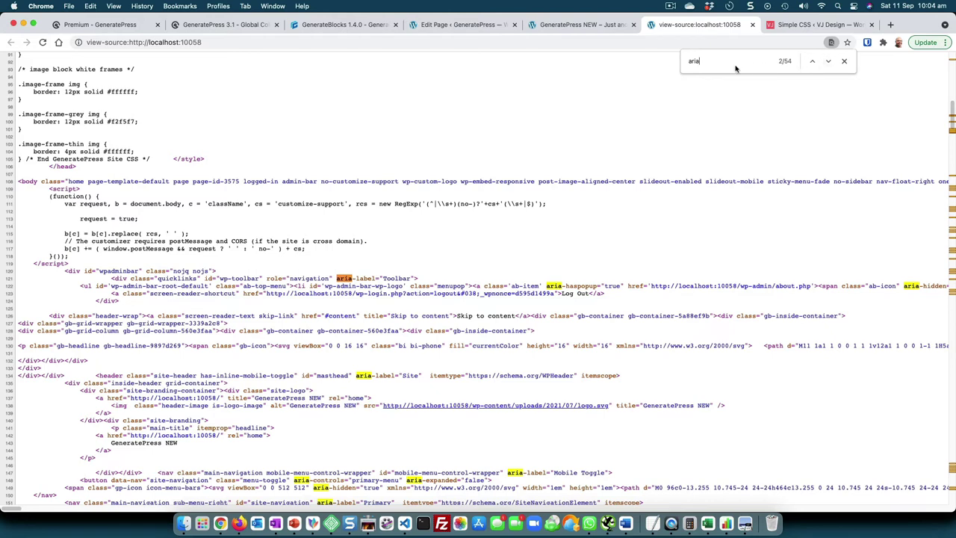
pyautogui.write('-')
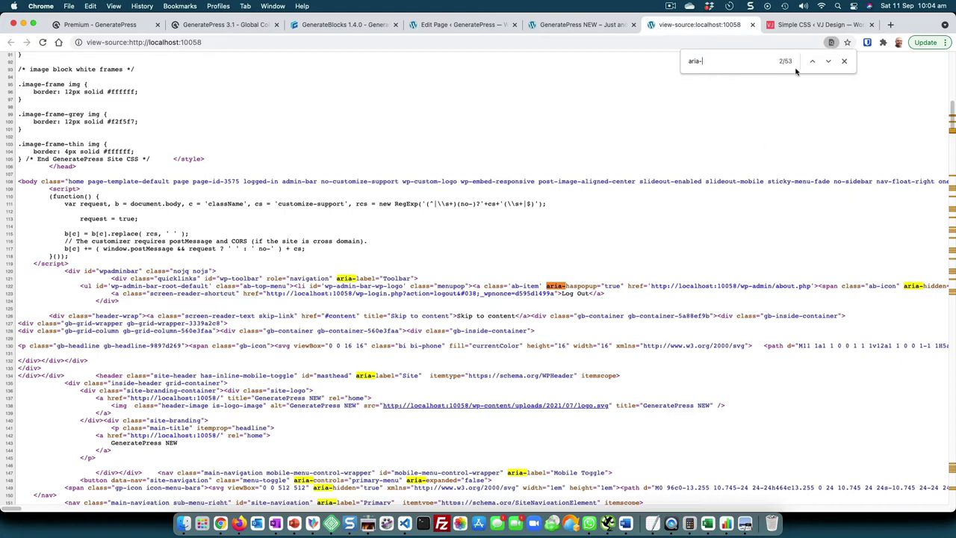
pyautogui.click(828, 63)
pyautogui.click(827, 62)
pyautogui.click(827, 62)
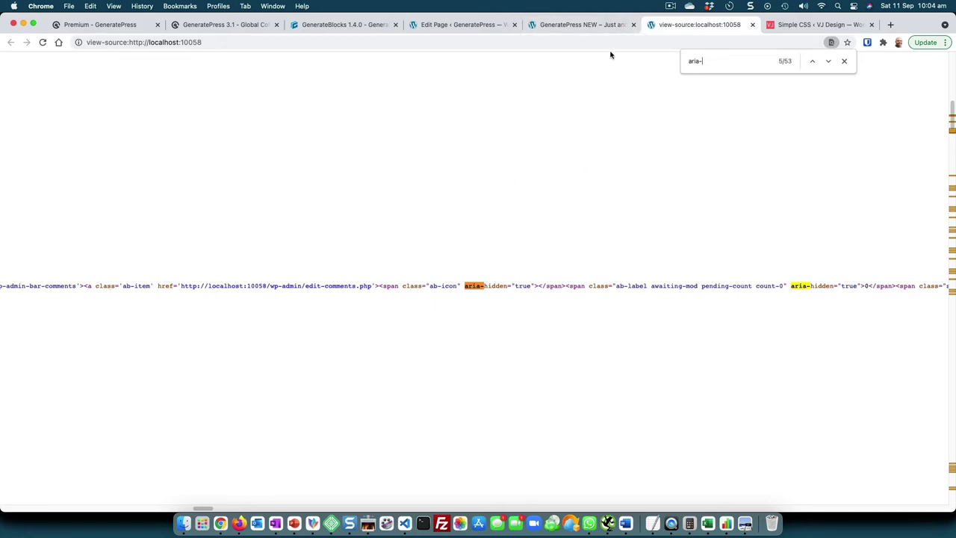
# - Return to the GeneratePress NEW homepage, look over the Featured Listings section and open the page for editing
pyautogui.click(591, 29)
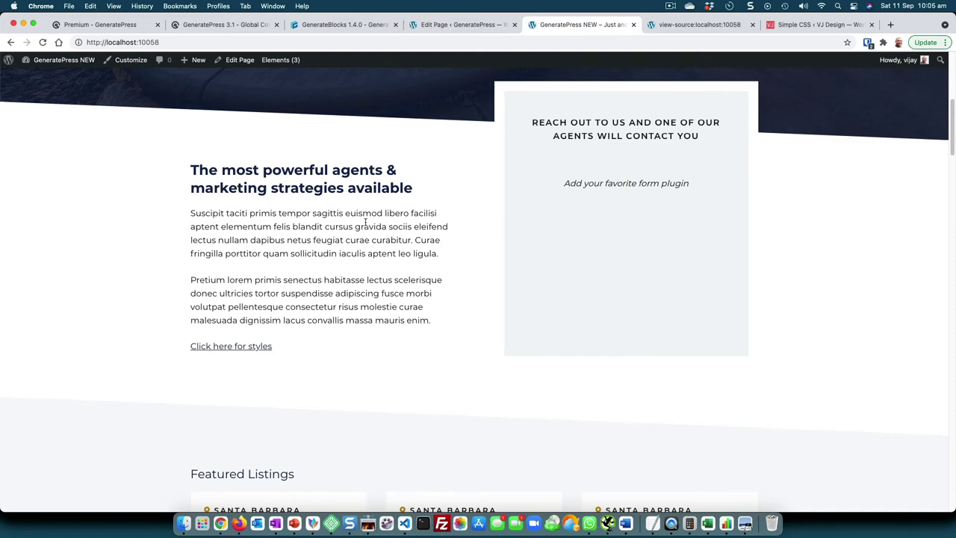
pyautogui.scroll(-4, 299, 213)
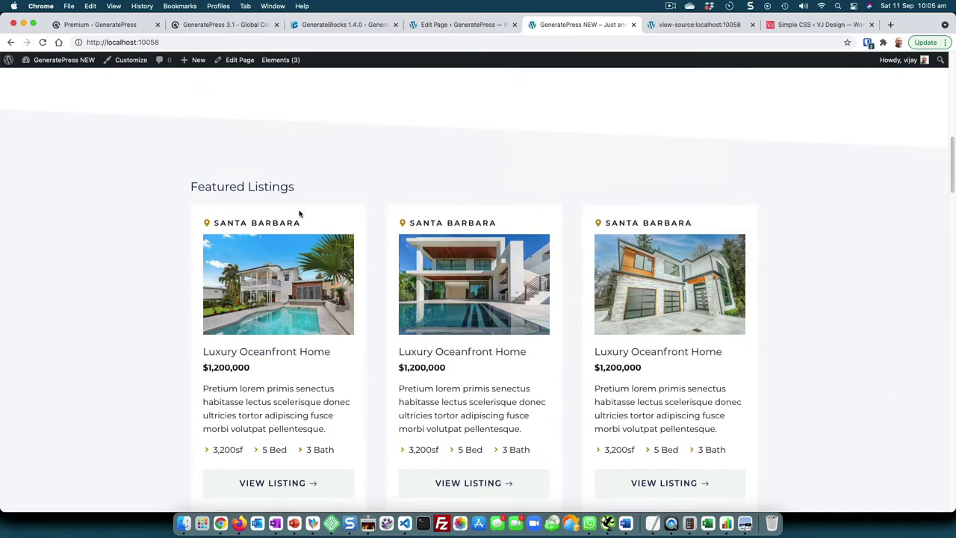
pyautogui.scroll(3, 299, 213)
pyautogui.click(241, 60)
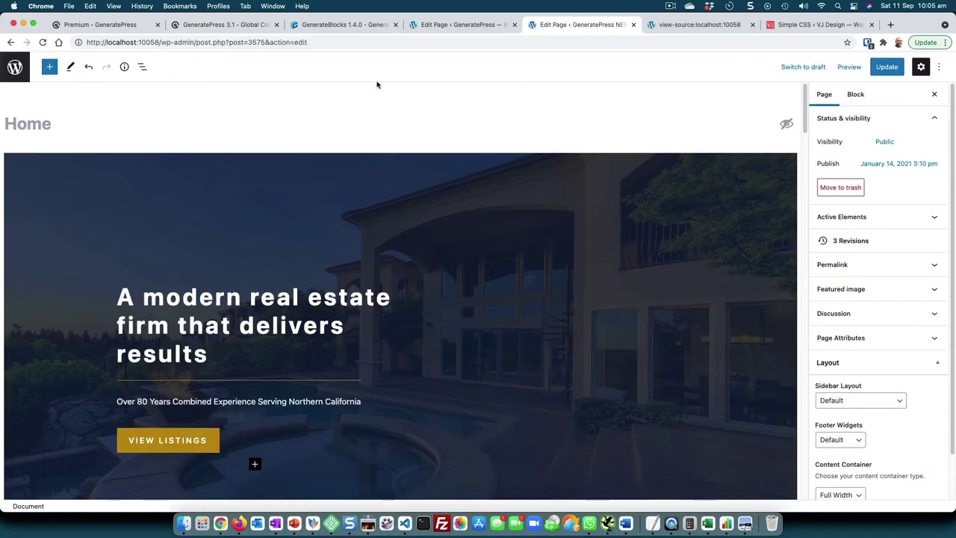
# - Read the Flex Options section of the GenerateBlocks 1.4.0 release article
pyautogui.click(342, 25)
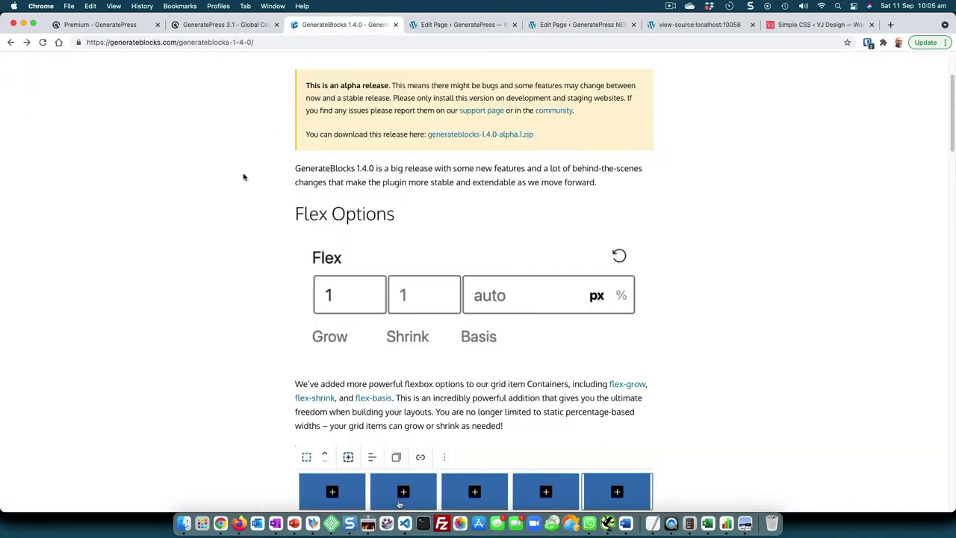
pyautogui.scroll(-3, 244, 175)
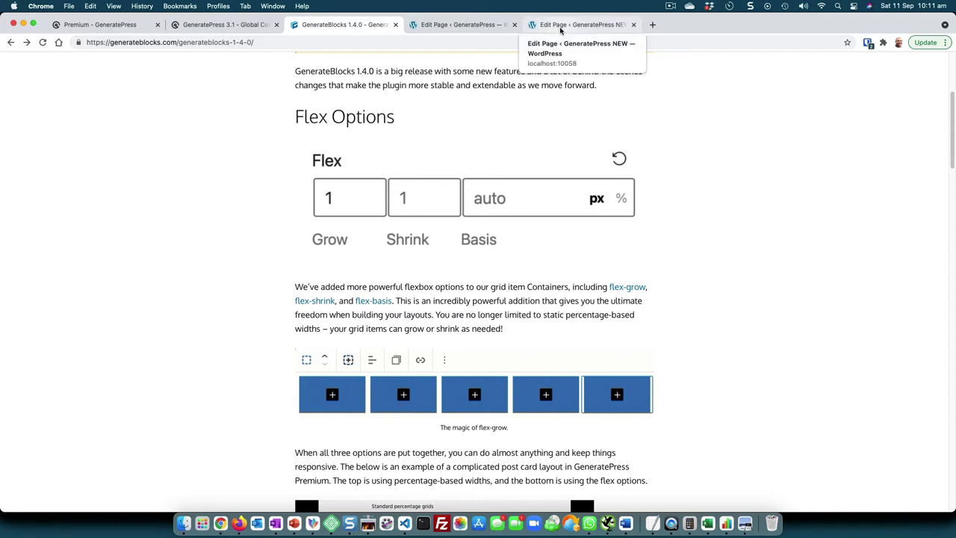
# - On the GeneratePress NEW site's empty Sample Page, insert a GenerateBlocks Grid with the 25/75 two-column layout
pyautogui.click(560, 26)
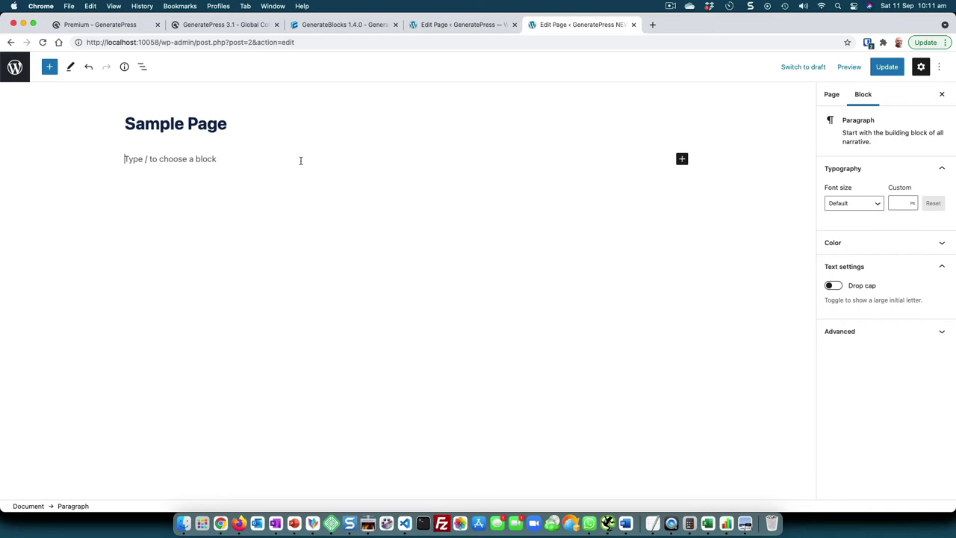
pyautogui.click(50, 68)
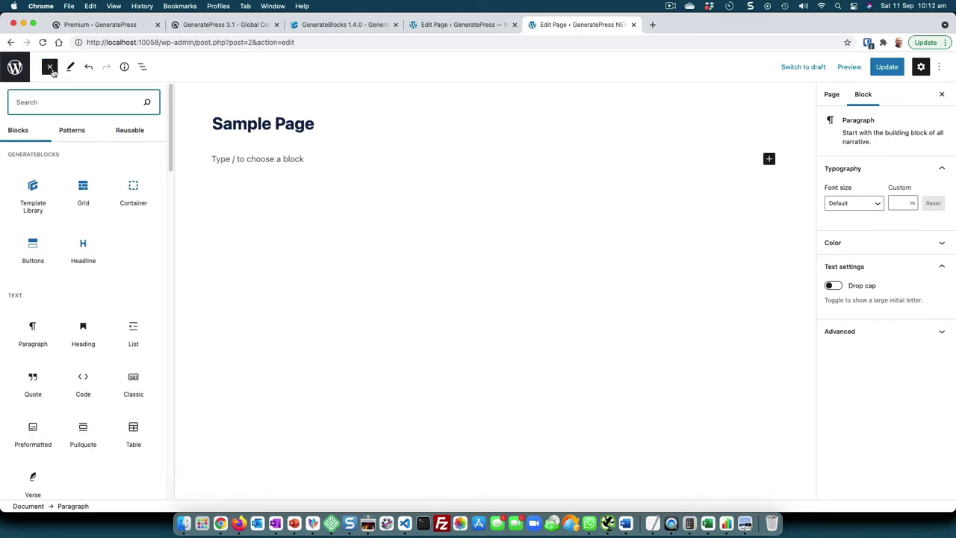
pyautogui.click(95, 194)
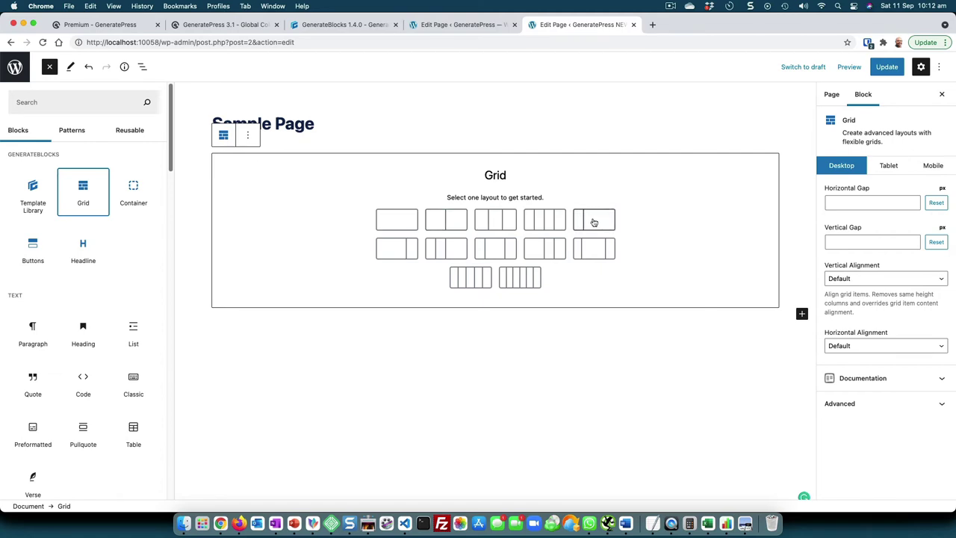
pyautogui.press('Escape')
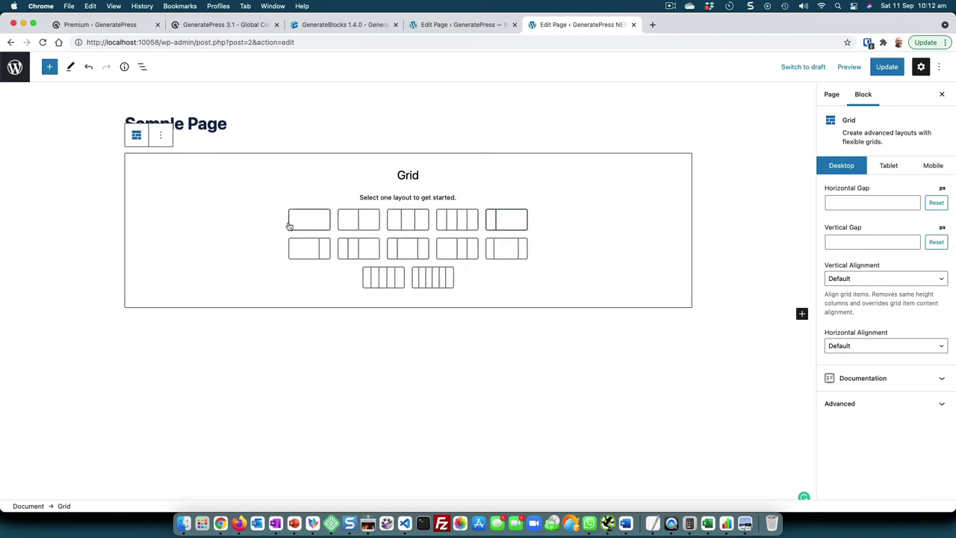
pyautogui.click(492, 224)
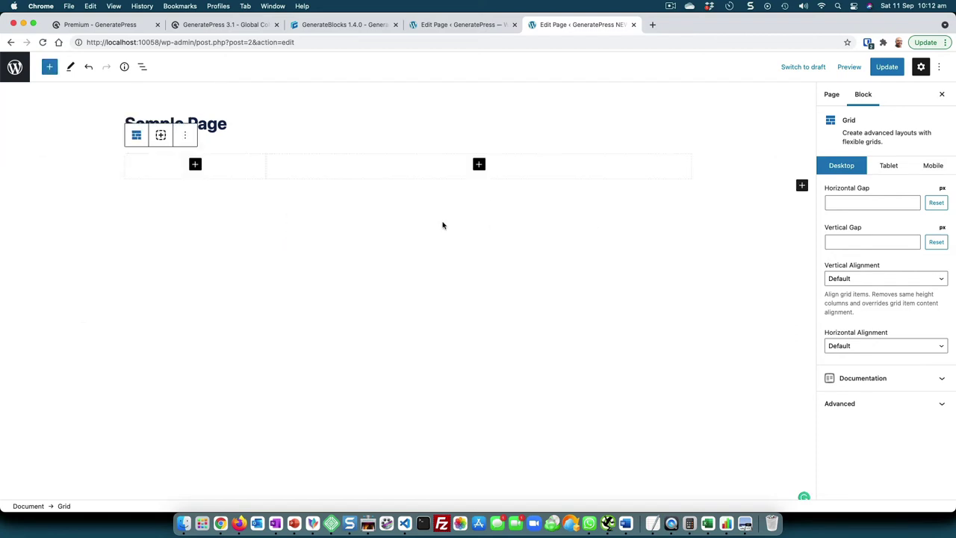
# - Compare the container width and Flex settings of the grid's narrow and wide containers
pyautogui.click(163, 173)
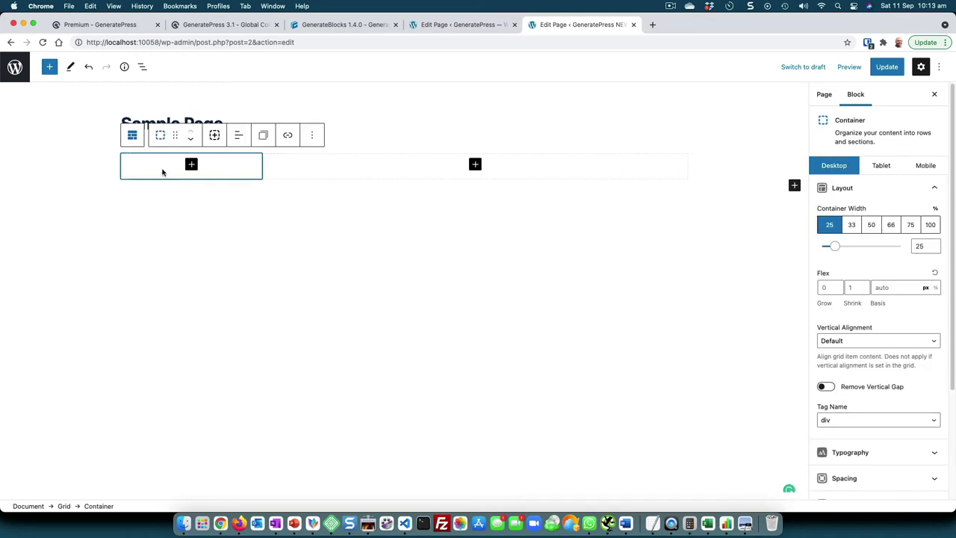
pyautogui.click(321, 177)
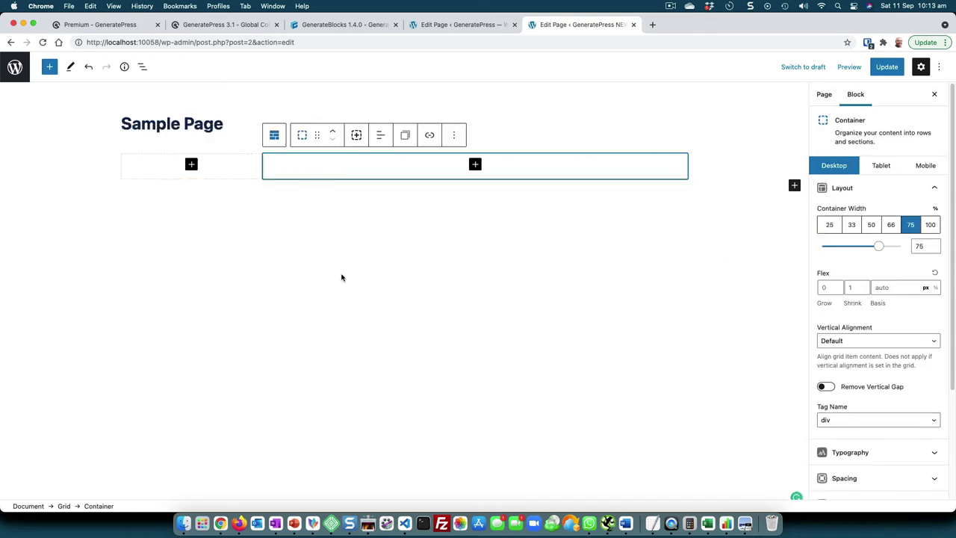
pyautogui.click(161, 172)
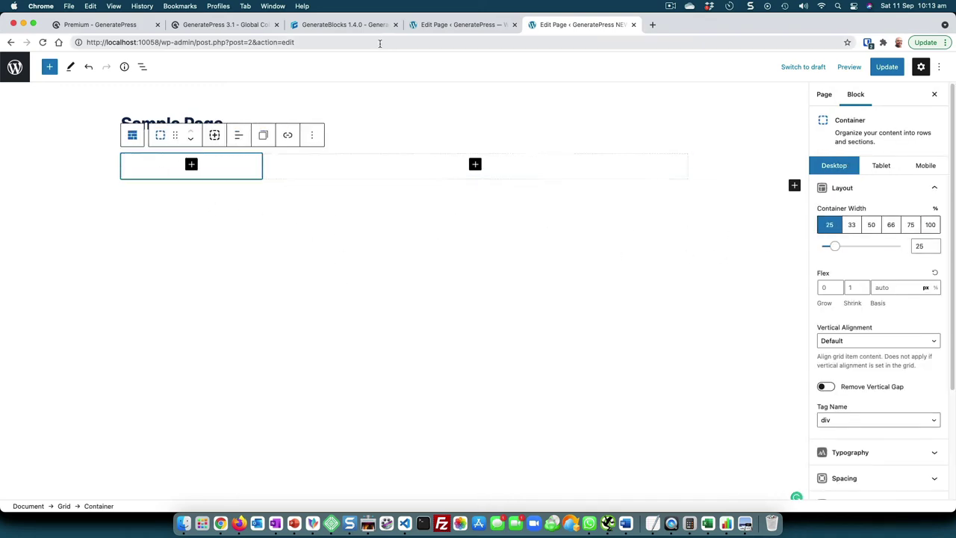
# - On the older GeneratePress site, open Sample Page for editing and delete all of its content blocks
pyautogui.click(425, 28)
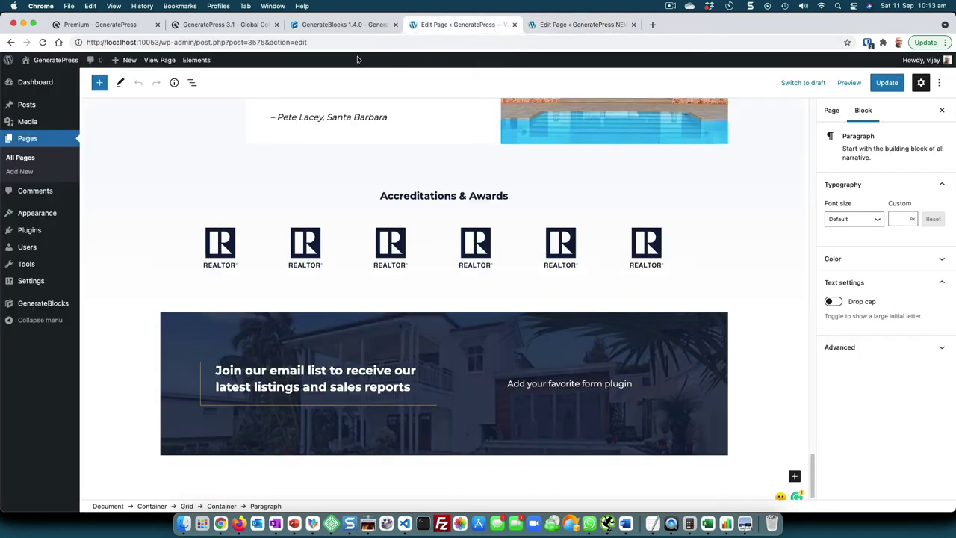
pyautogui.click(26, 159)
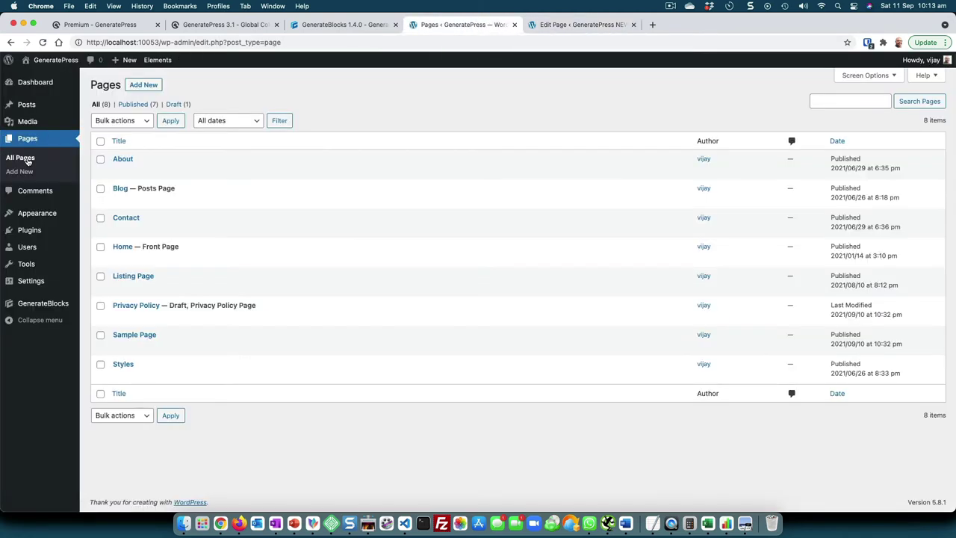
pyautogui.click(119, 347)
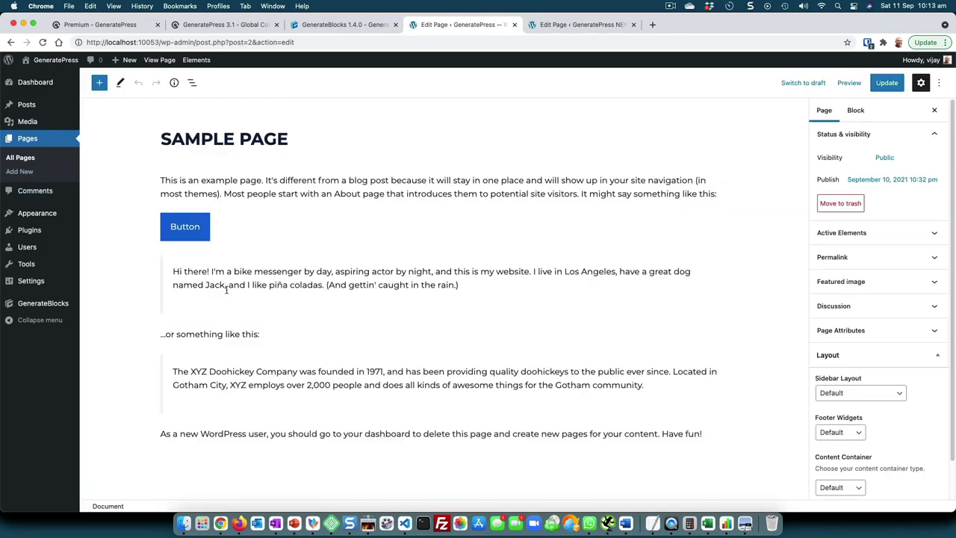
pyautogui.click(226, 288)
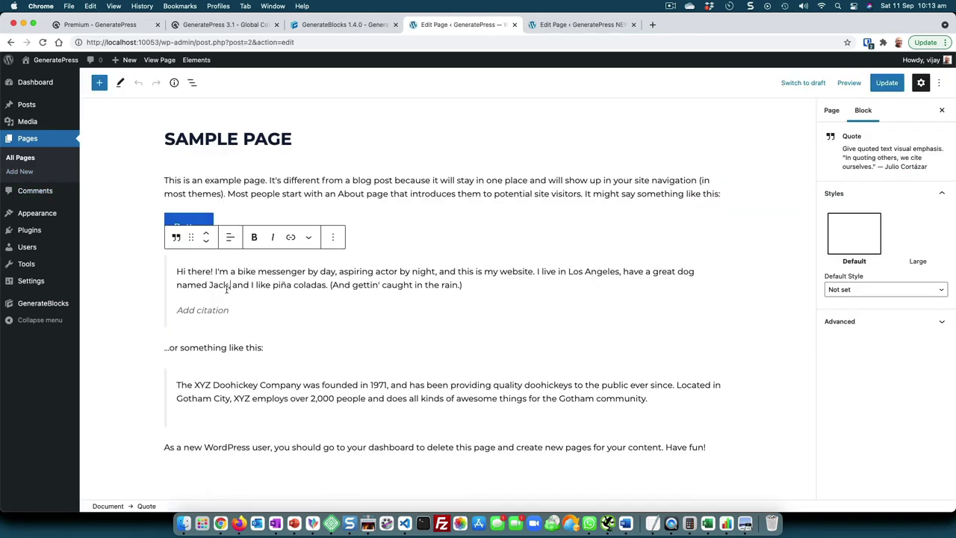
pyautogui.tripleClick(226, 288)
pyautogui.press('super+a')
pyautogui.press('BackSpace')
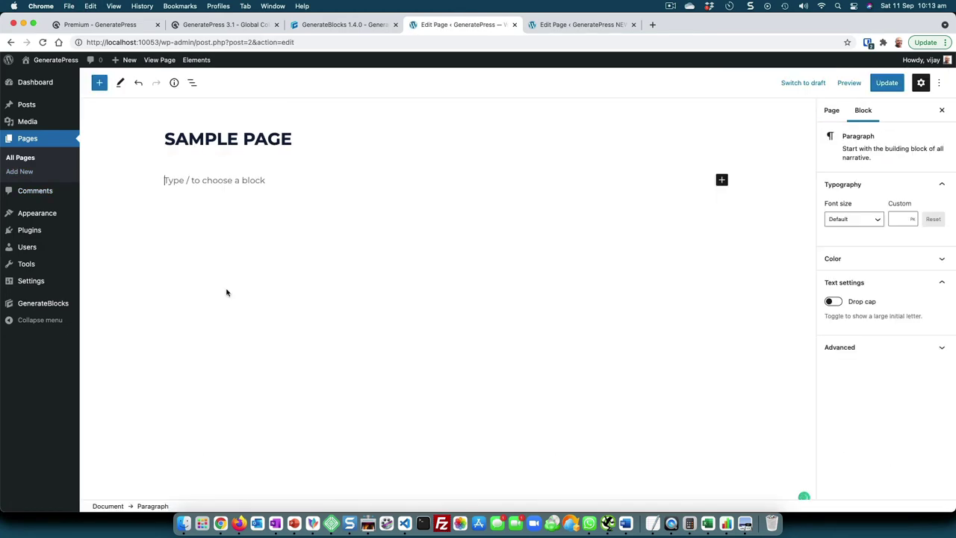
# - Insert a GenerateBlocks Grid with the 25/75 two-column layout on the older site's empty Sample Page
pyautogui.click(99, 84)
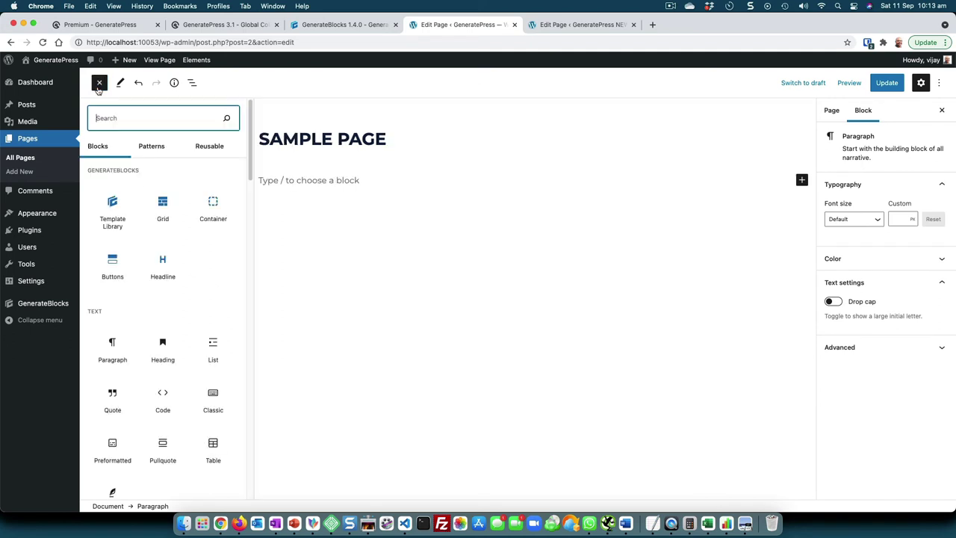
pyautogui.click(162, 209)
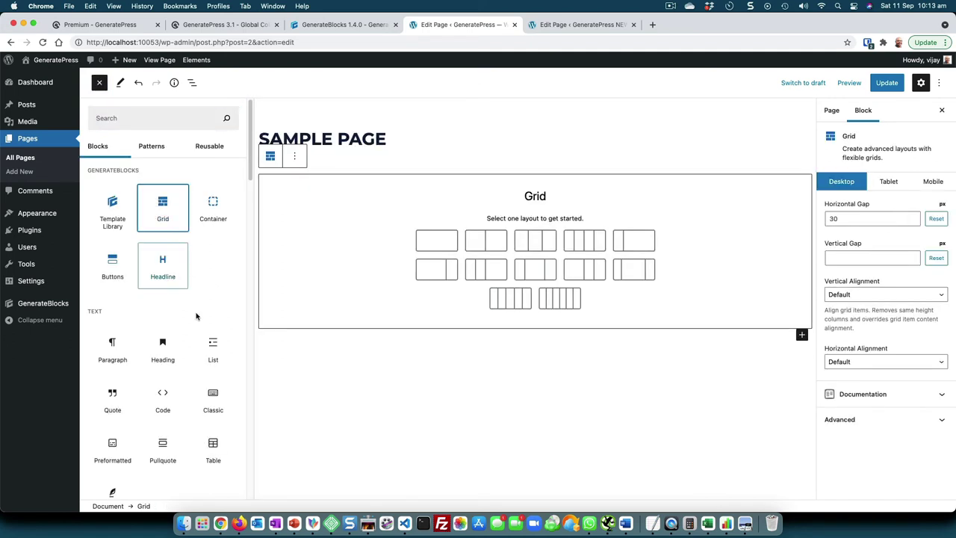
pyautogui.press('Escape')
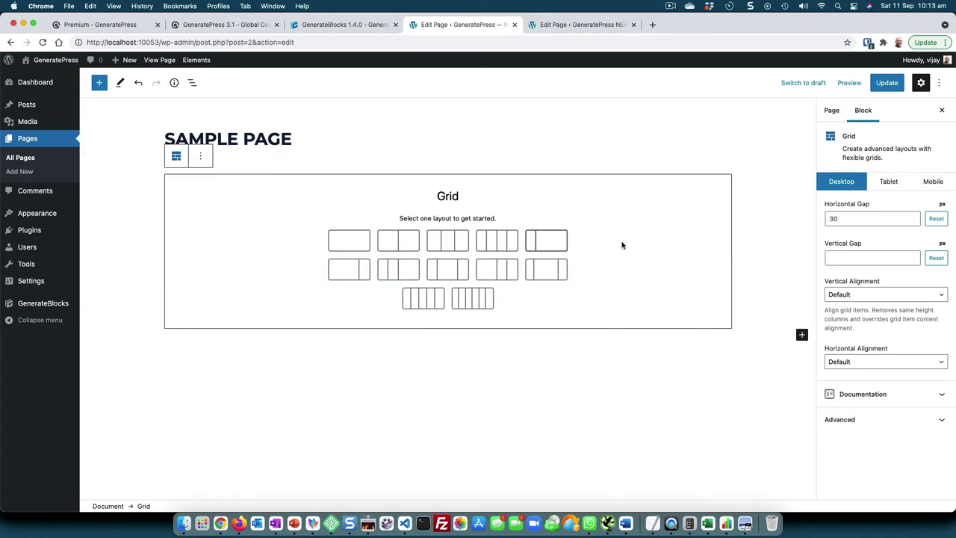
pyautogui.click(533, 243)
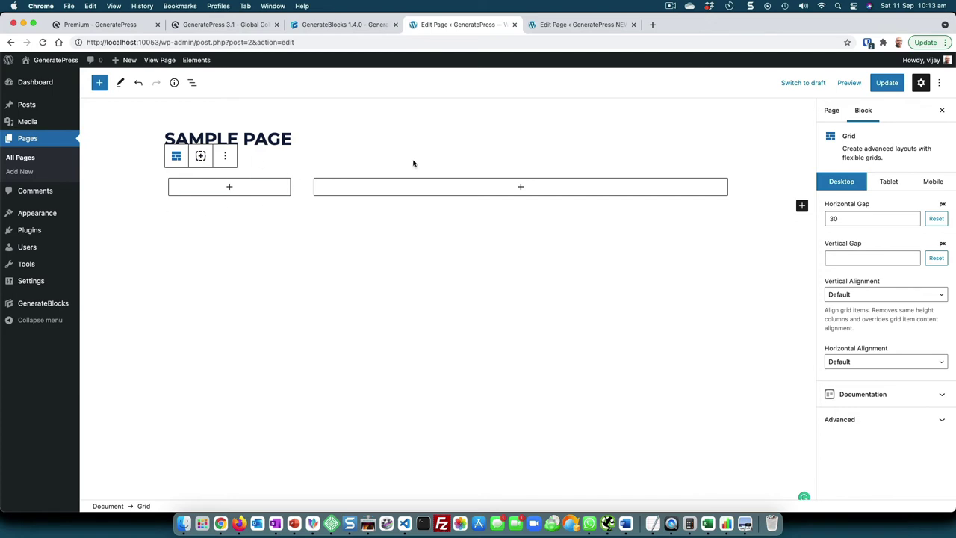
# - Compare the 25/75 grids of the older and NEW sites, including the layout settings of their narrow containers
pyautogui.click(560, 25)
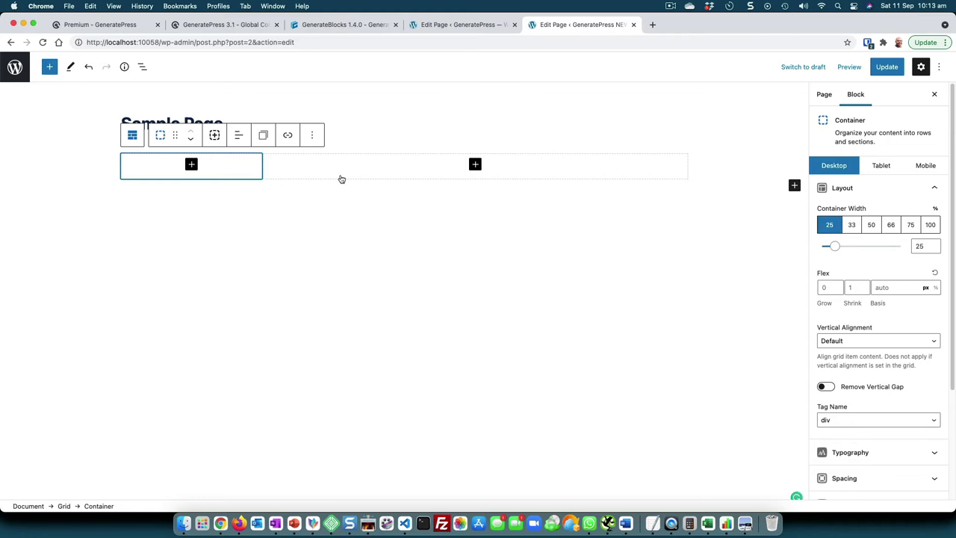
pyautogui.click(448, 25)
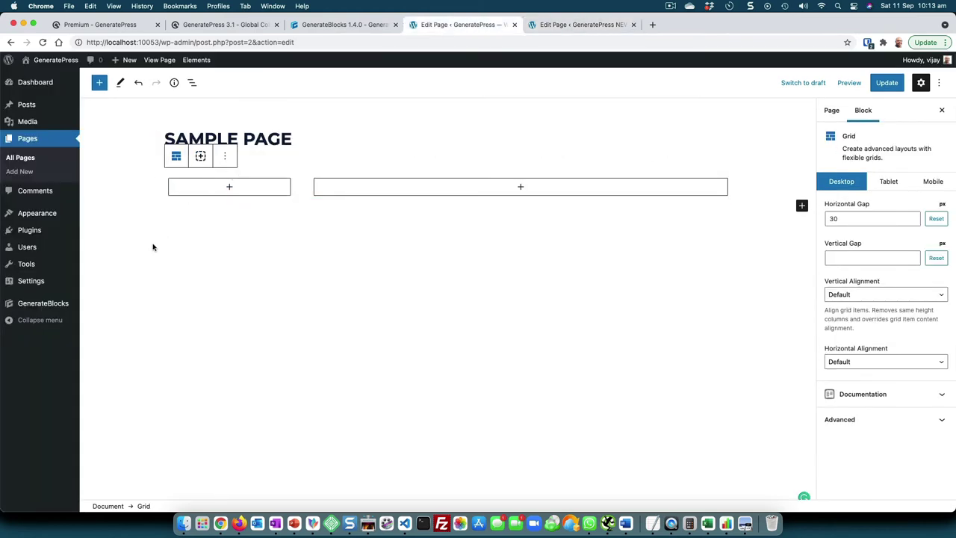
pyautogui.click(535, 27)
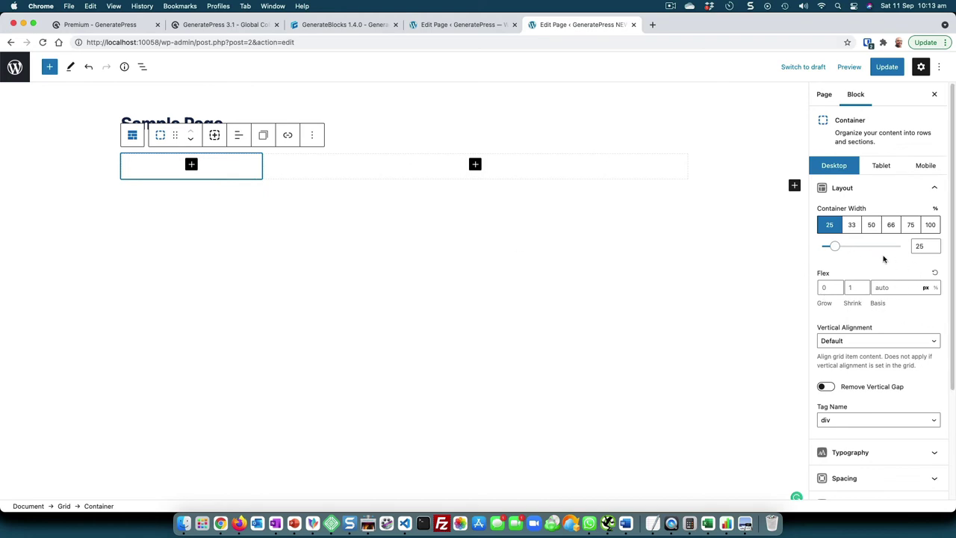
pyautogui.click(471, 31)
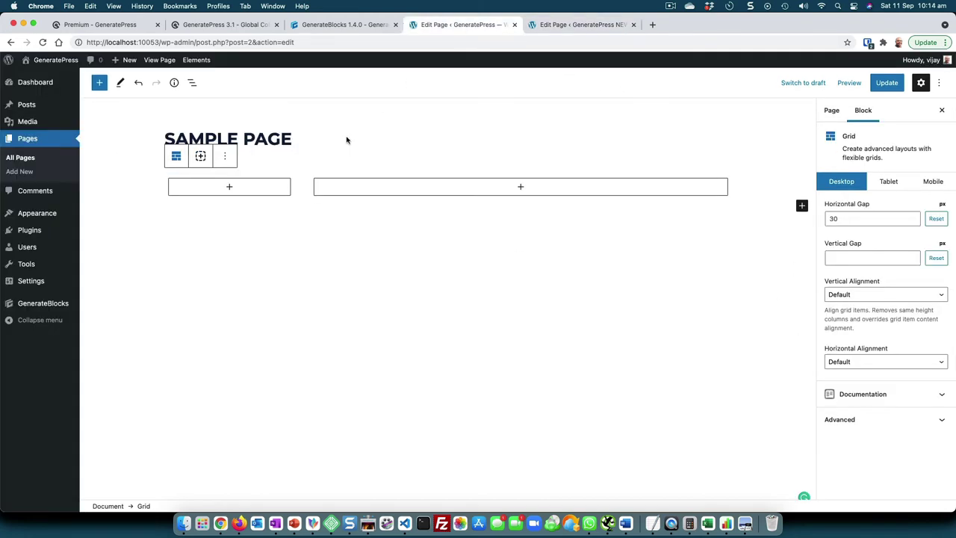
pyautogui.click(181, 188)
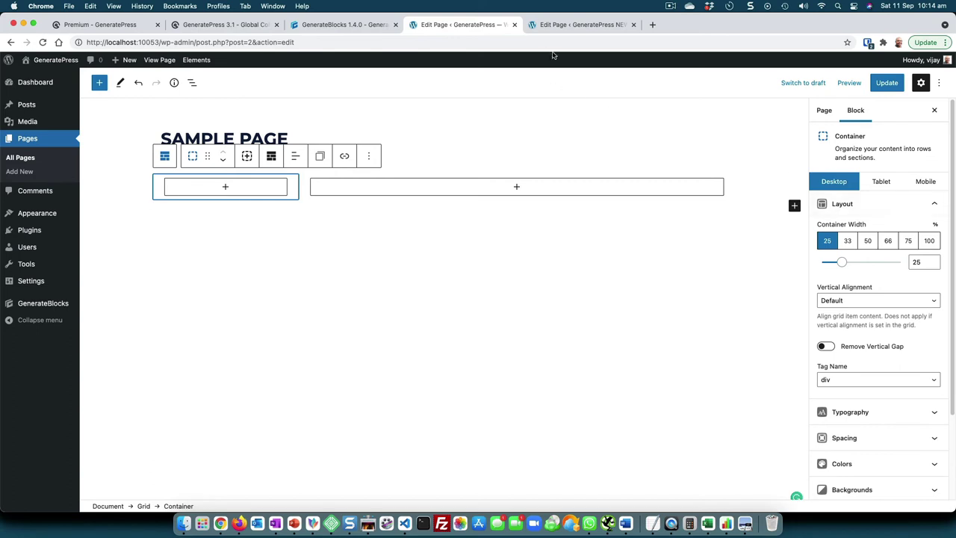
# - On the NEW site's Sample Page, fill the narrow grid container with the media library photo of the white house behind green foliage
pyautogui.click(550, 24)
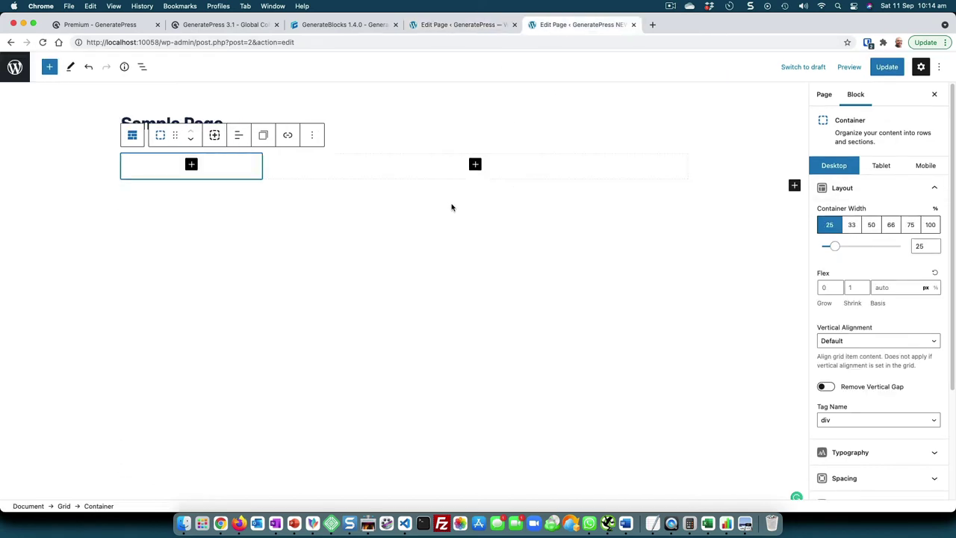
pyautogui.click(192, 165)
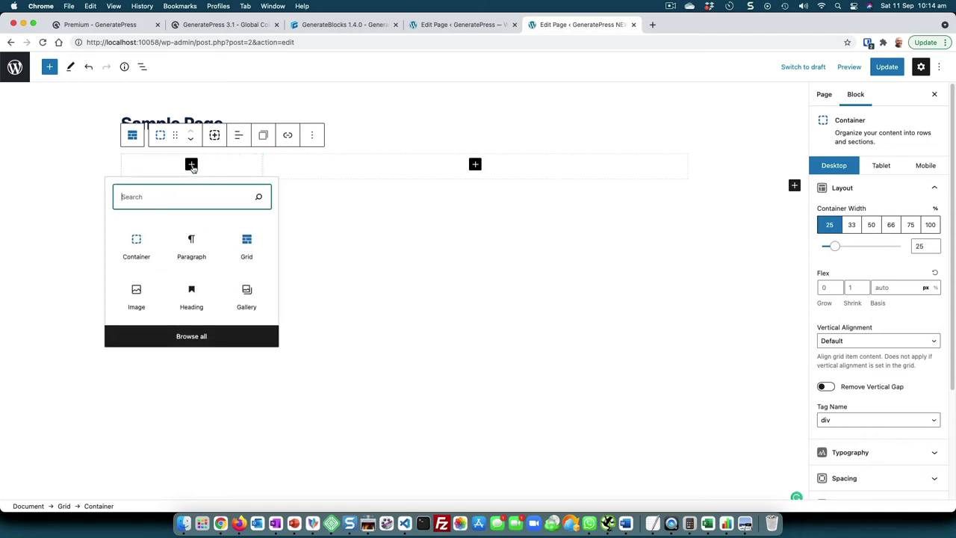
pyautogui.click(142, 298)
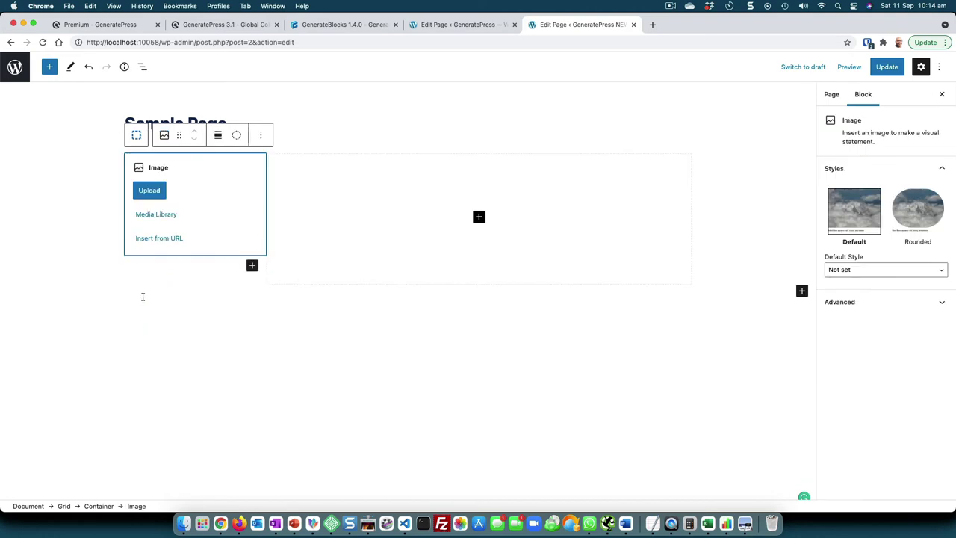
pyautogui.click(163, 218)
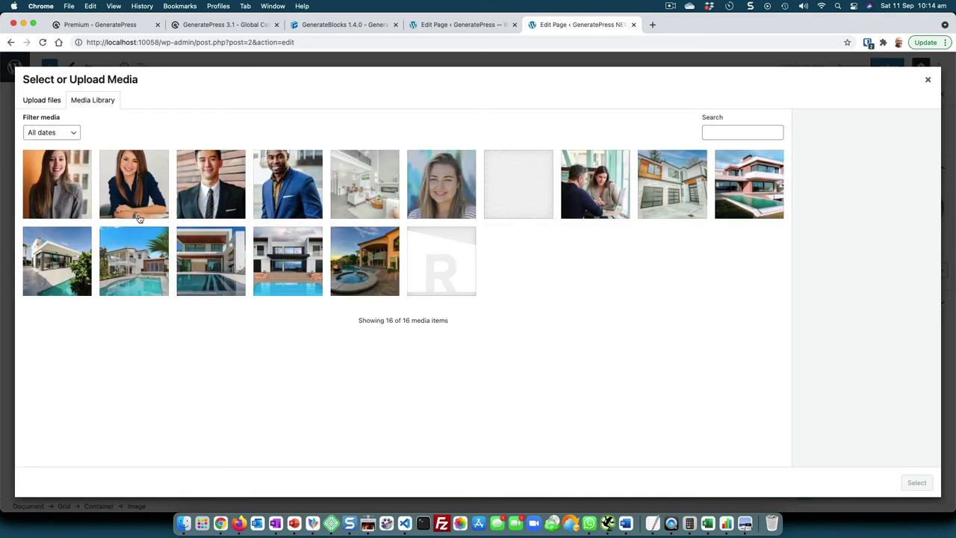
pyautogui.click(67, 264)
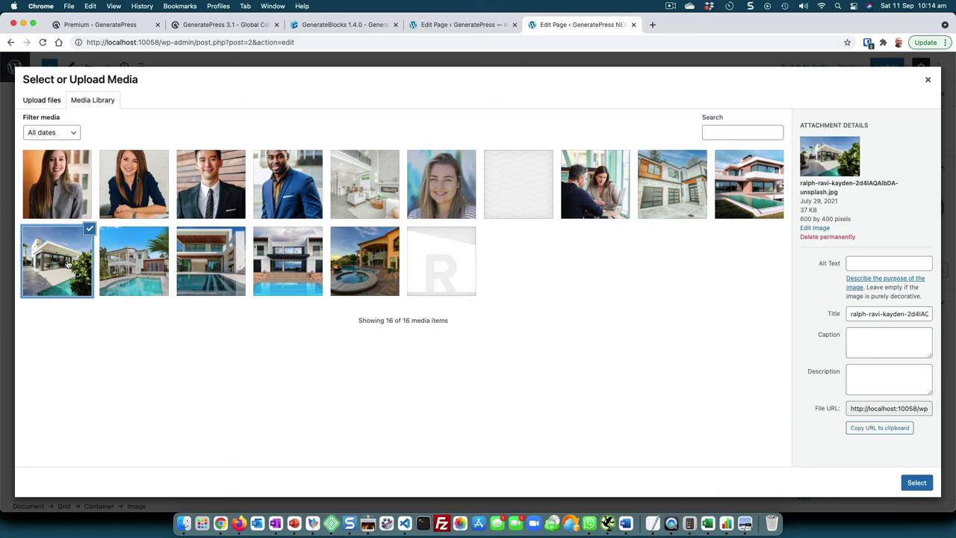
pyautogui.click(917, 483)
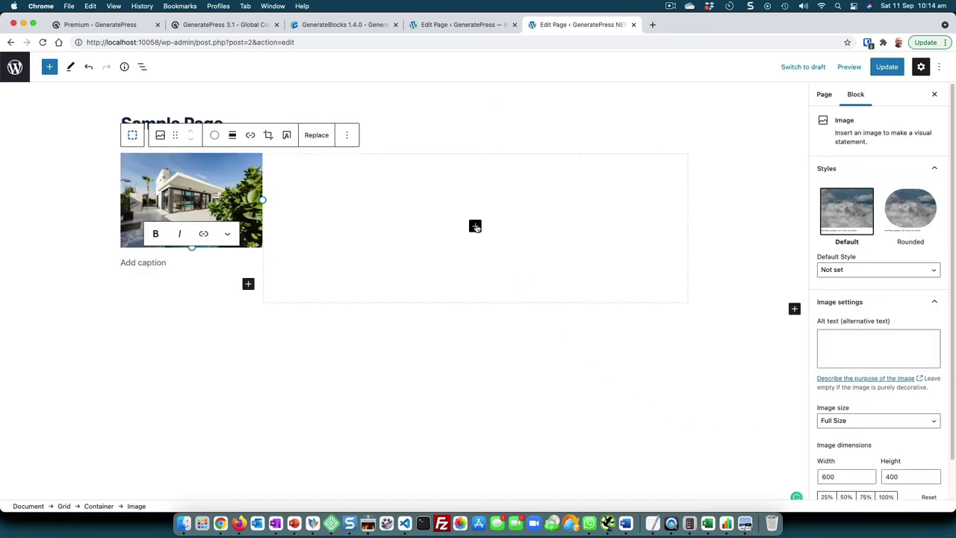
# - Add a Heading block reading "Heading here" to the wide grid container
pyautogui.click(477, 227)
pyautogui.click(475, 202)
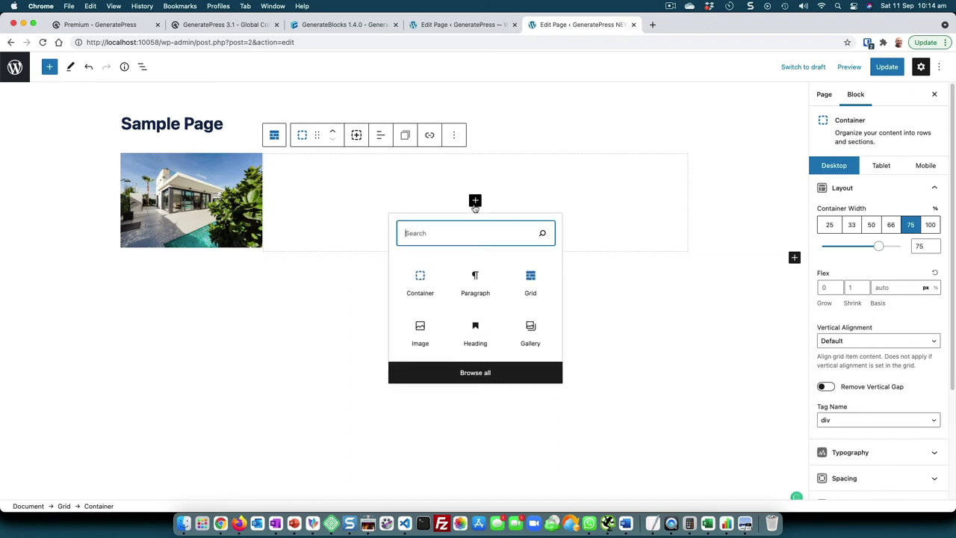
pyautogui.click(480, 340)
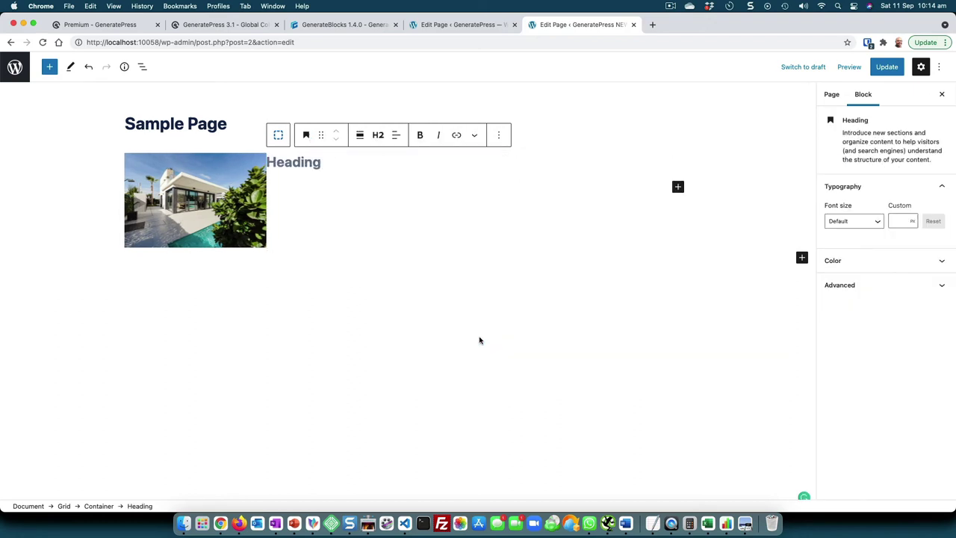
pyautogui.write('Heade')
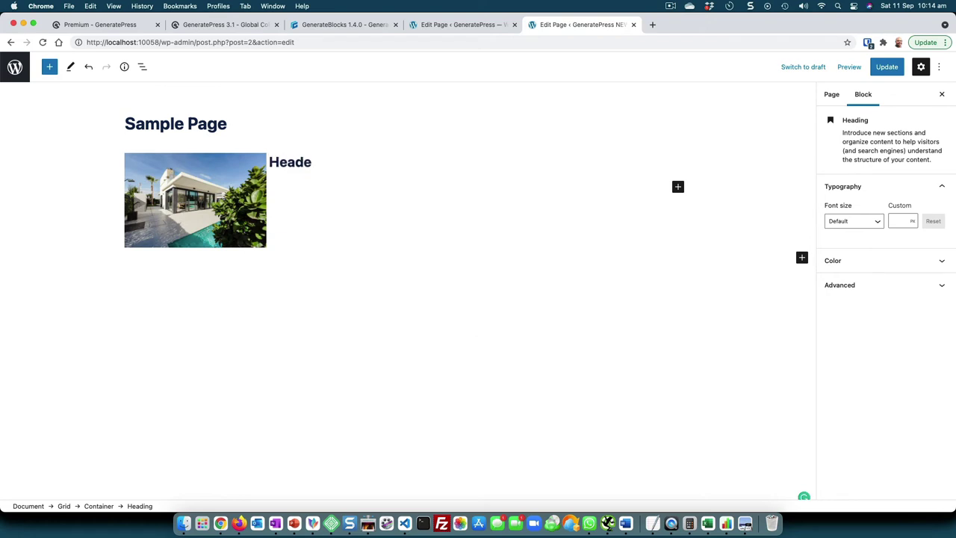
pyautogui.press('BackSpace')
pyautogui.write('ing here')
# - Below the heading, add two copies of the GenerateBlocks 1.4.0 article paragraph beginning "When all three options are put together"
pyautogui.moveTo(448, 213)
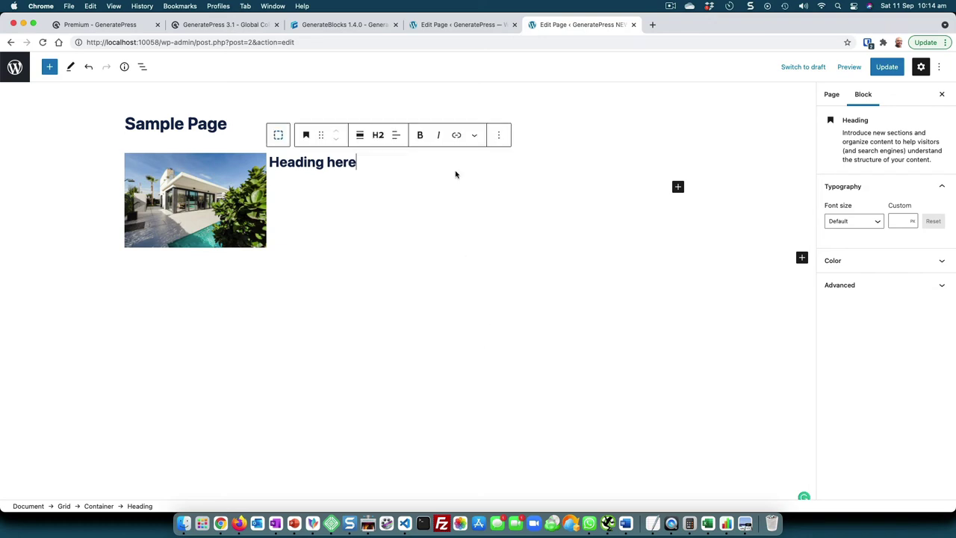
pyautogui.click(504, 140)
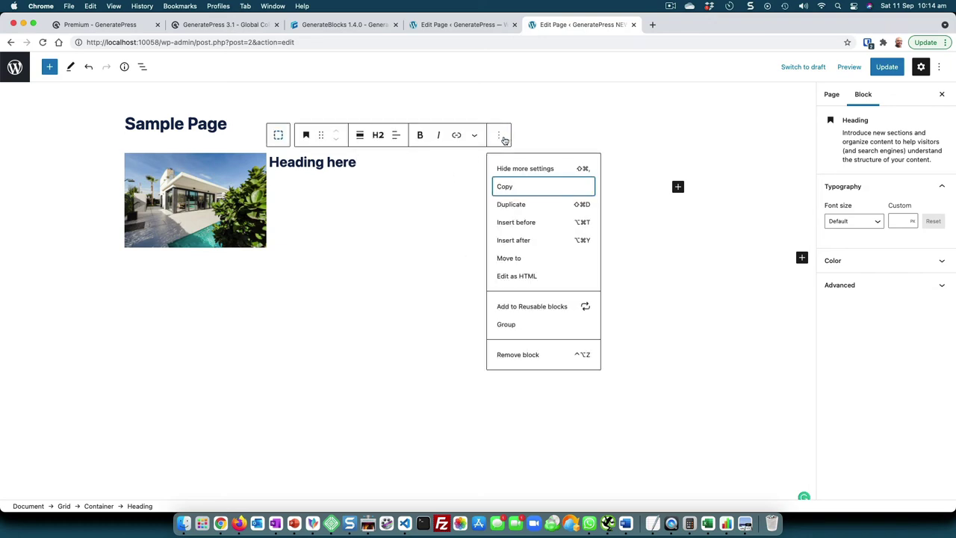
pyautogui.click(522, 241)
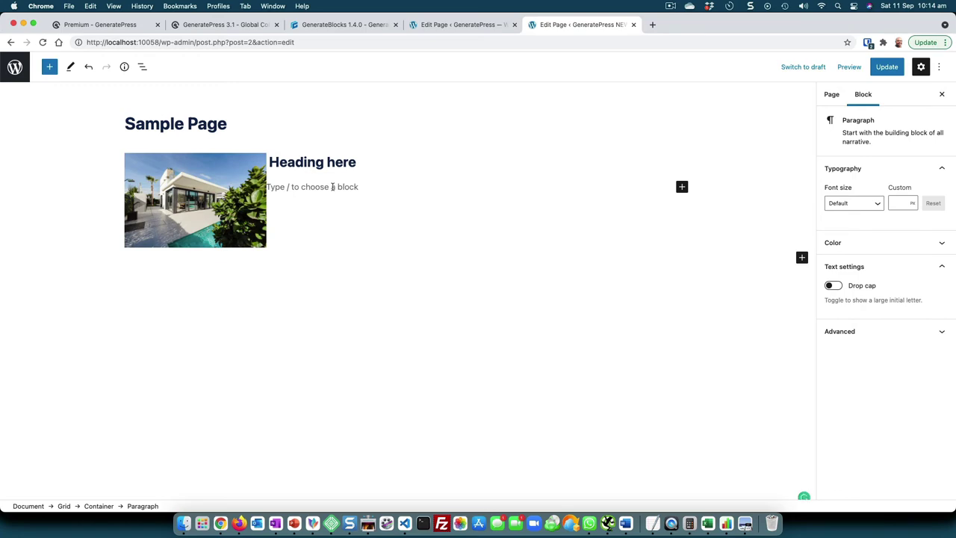
pyautogui.click(336, 27)
pyautogui.scroll(-3, 301, 297)
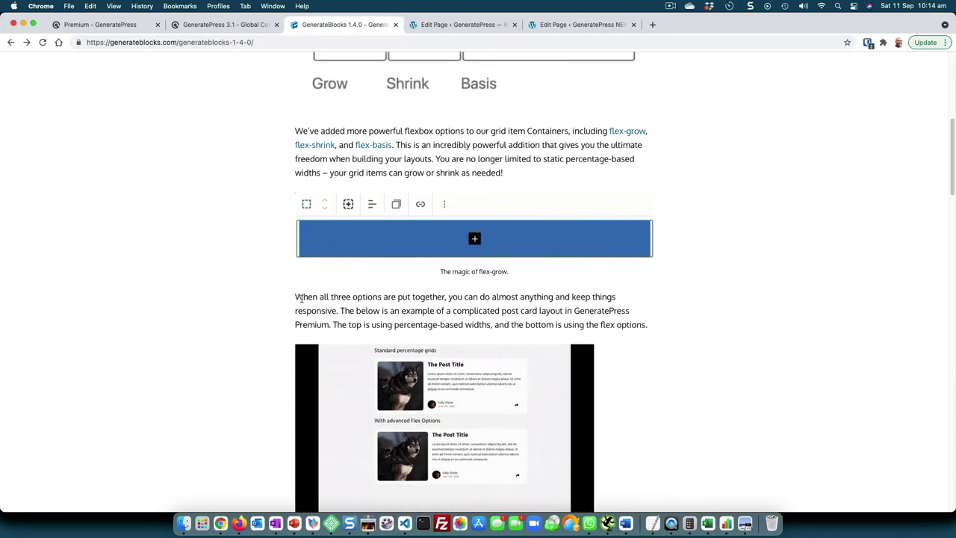
pyautogui.moveTo(295, 293); pyautogui.dragTo(649, 319)
pyautogui.press('super+c')
pyautogui.click(590, 25)
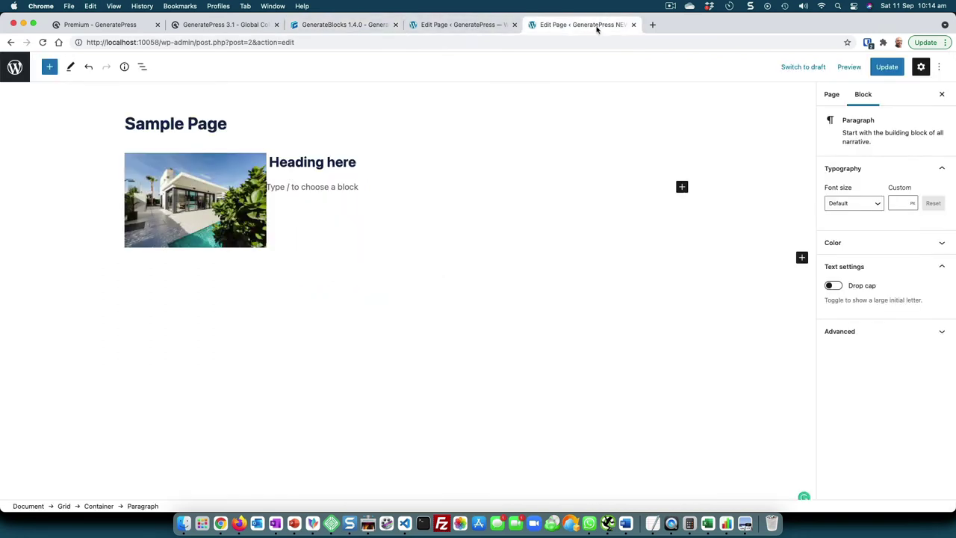
pyautogui.press('super+v')
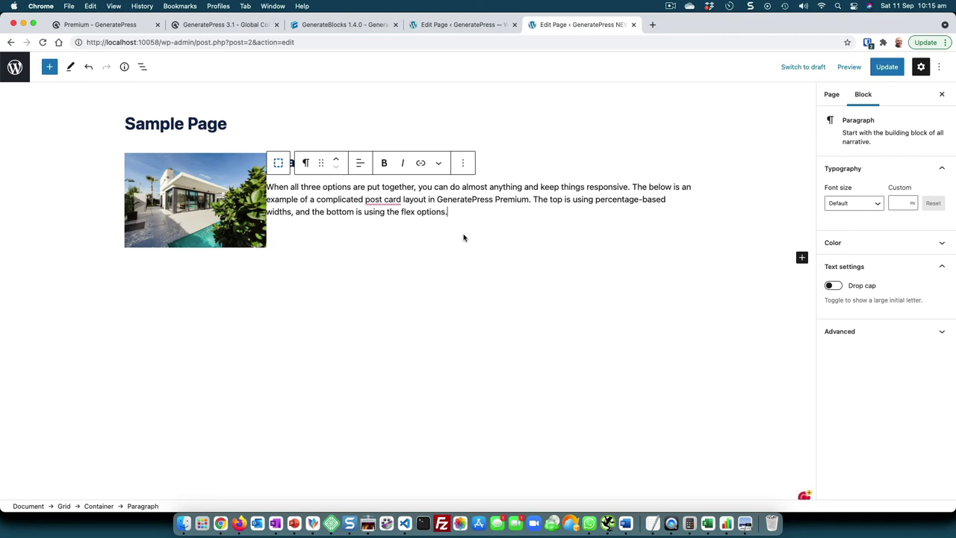
pyautogui.press('super+v')
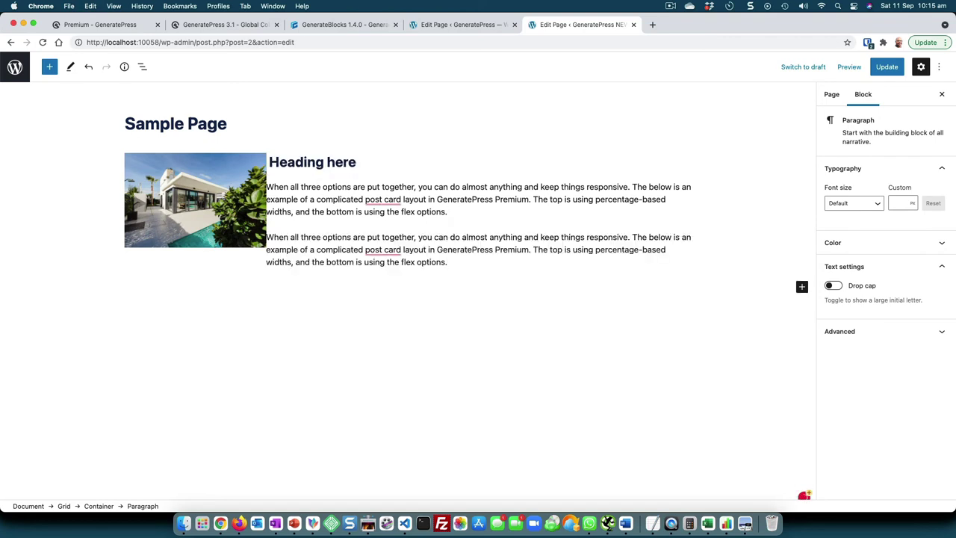
# - On the older site's Sample Page, insert the same white house photo from the media library into the narrow grid container
pyautogui.click(463, 25)
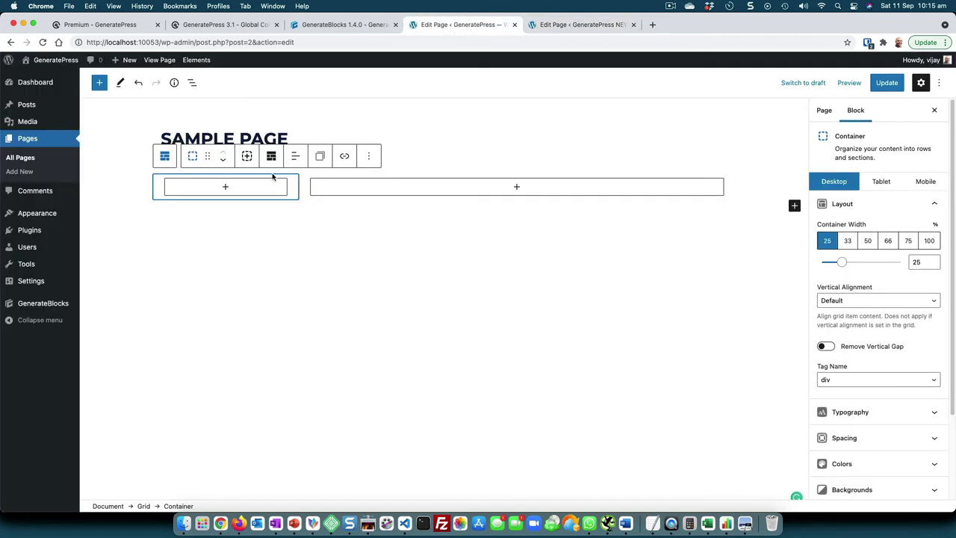
pyautogui.click(234, 190)
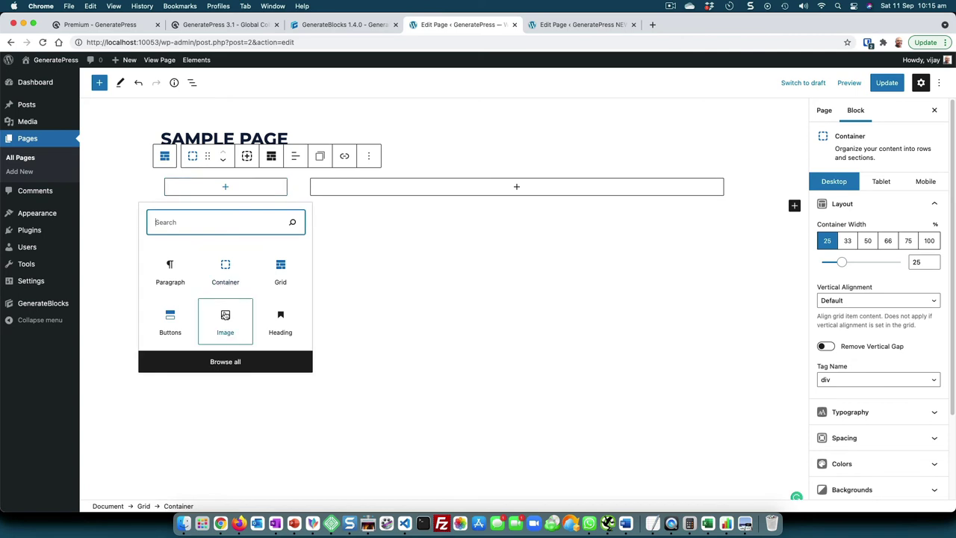
pyautogui.click(225, 314)
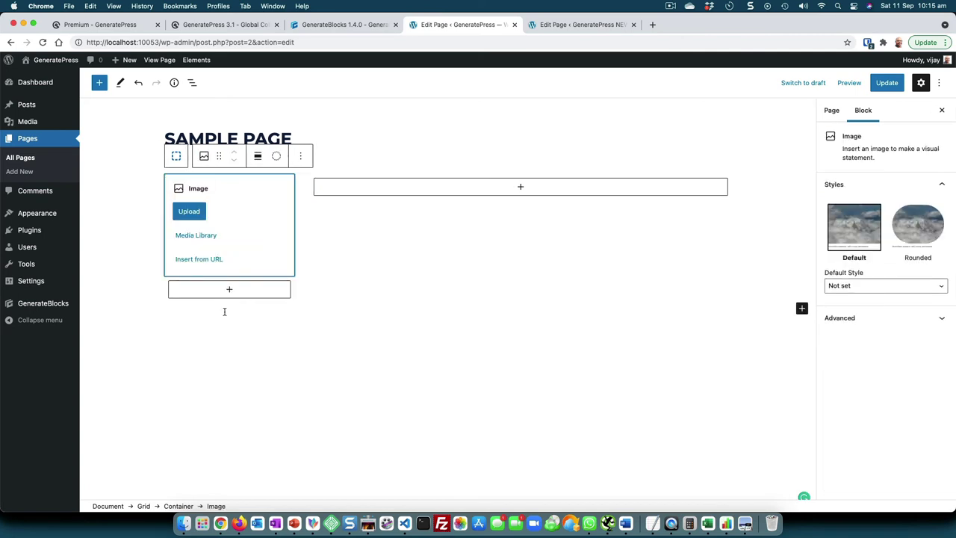
pyautogui.click(198, 238)
pyautogui.click(65, 252)
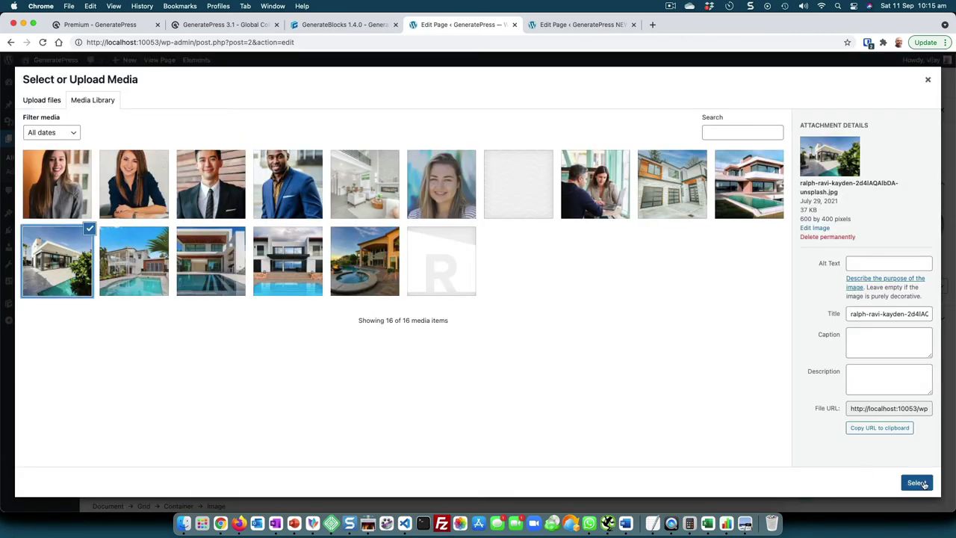
pyautogui.click(918, 483)
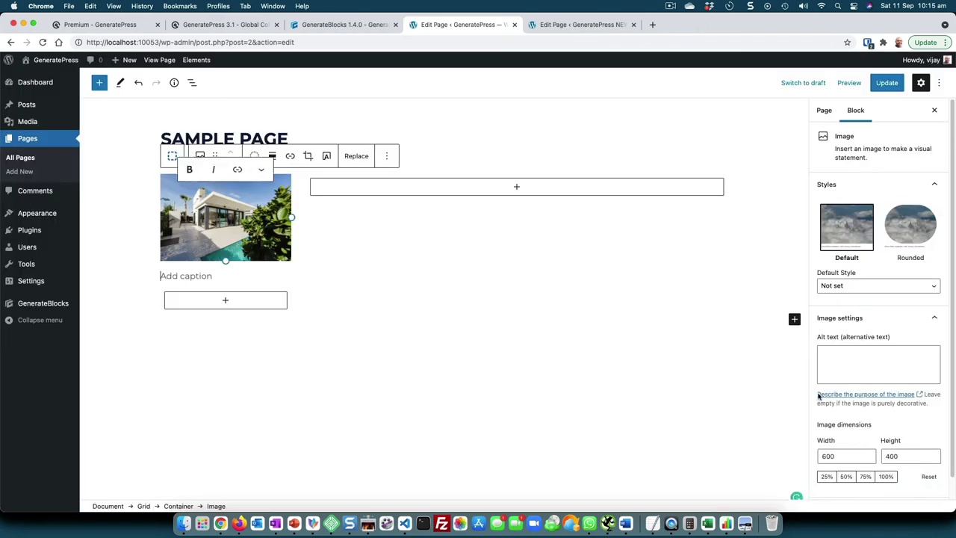
# - Add a Heading block reading "Heading Old" to the wide grid container on the older site's Sample Page
pyautogui.click(505, 192)
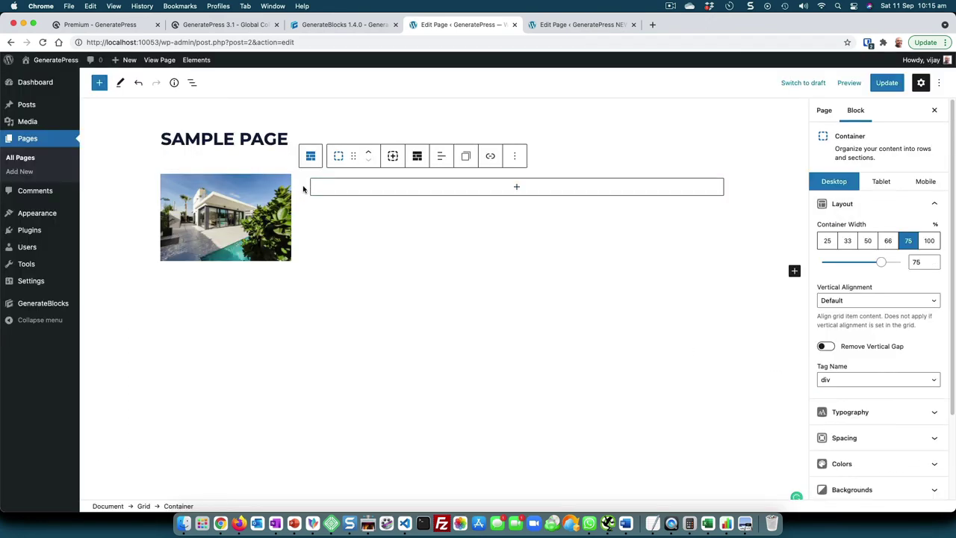
pyautogui.click(514, 187)
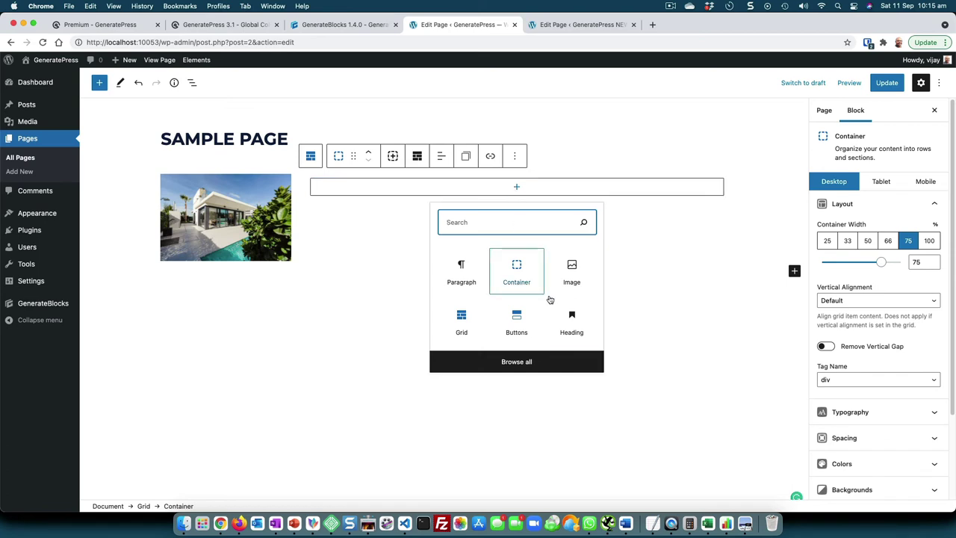
pyautogui.click(571, 320)
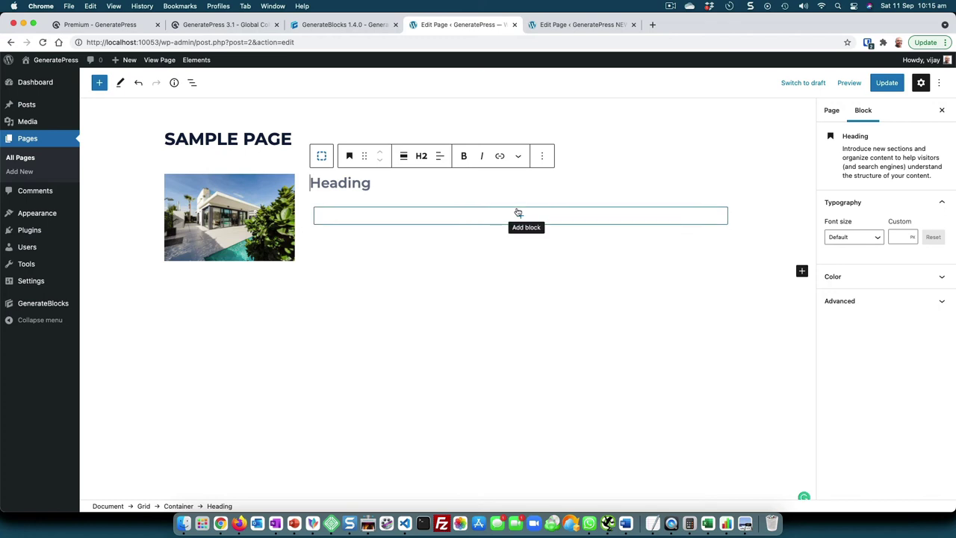
pyautogui.click(582, 25)
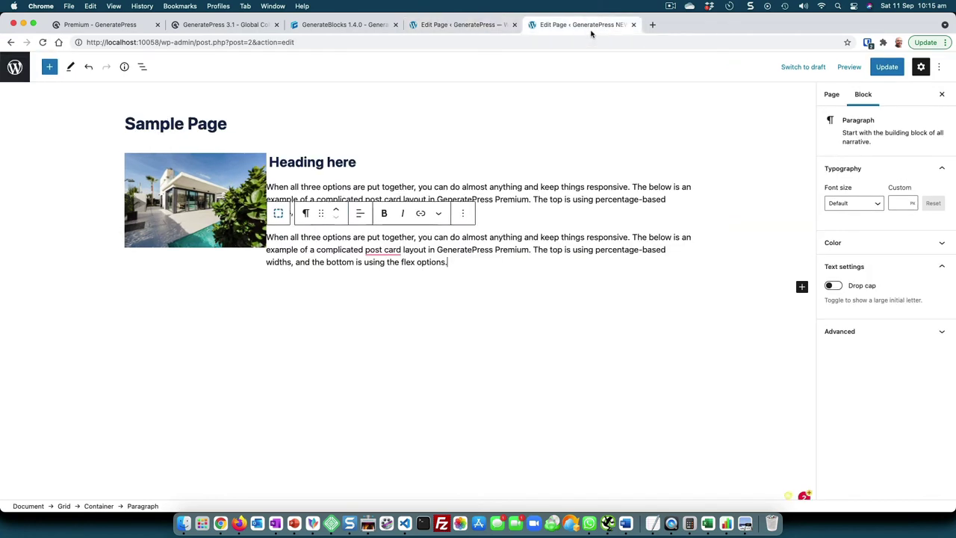
pyautogui.click(454, 24)
pyautogui.write('Head')
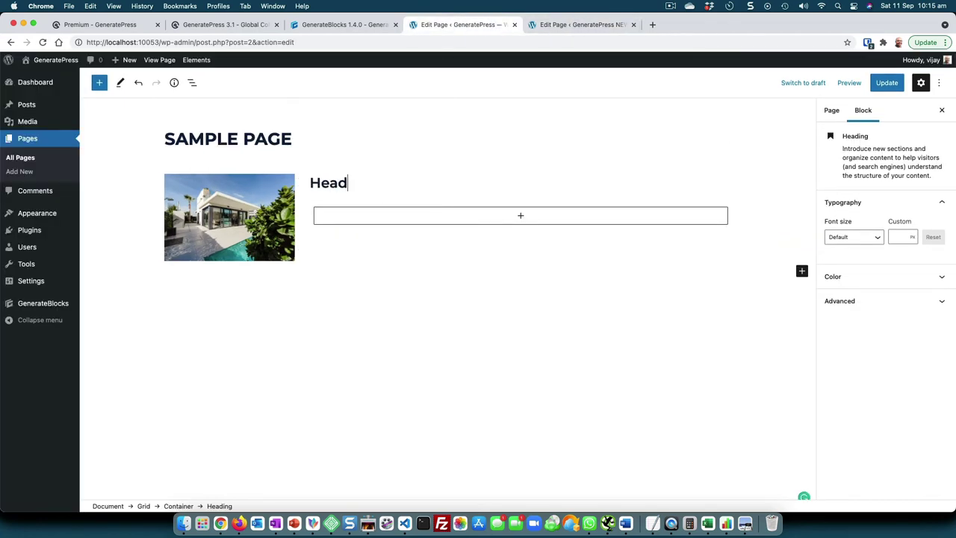
pyautogui.write('ing Old')
# - Below the "Heading Old" heading, add two copies of the paragraph beginning "When all three options are put together"
pyautogui.click(520, 218)
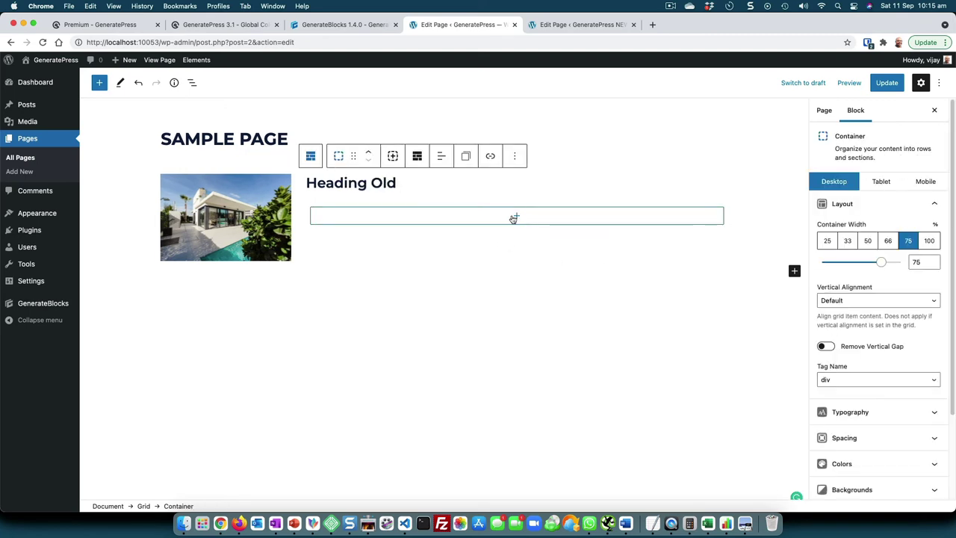
pyautogui.click(508, 215)
pyautogui.click(463, 300)
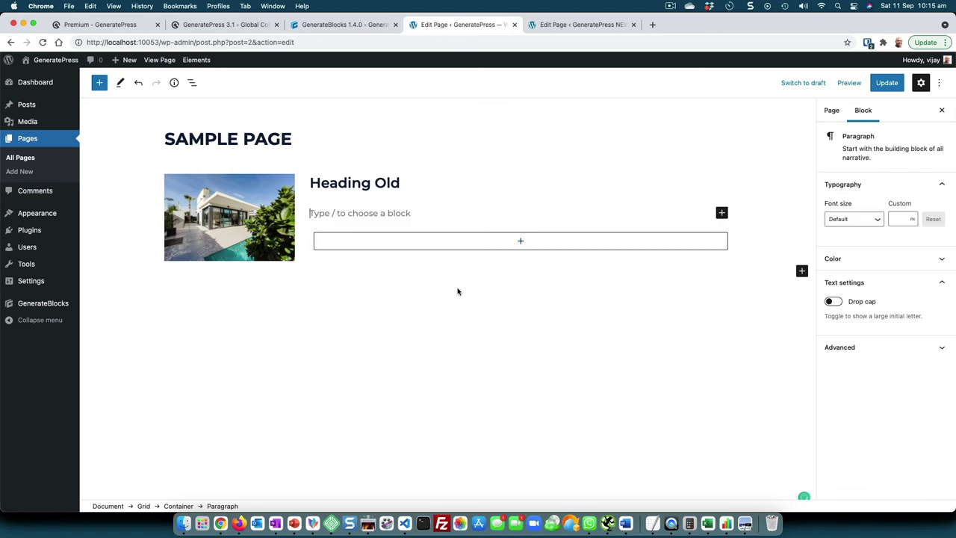
pyautogui.press('super+v')
pyautogui.press('Return')
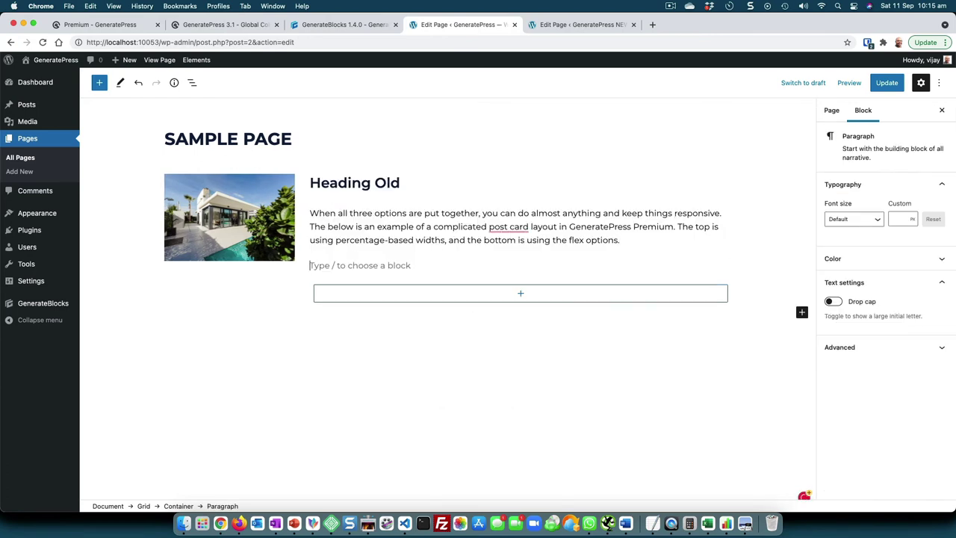
pyautogui.press('super+v')
# - Compare the finished layouts on both sites' Sample Pages and examine the older site's Grid block spacing settings
pyautogui.click(581, 24)
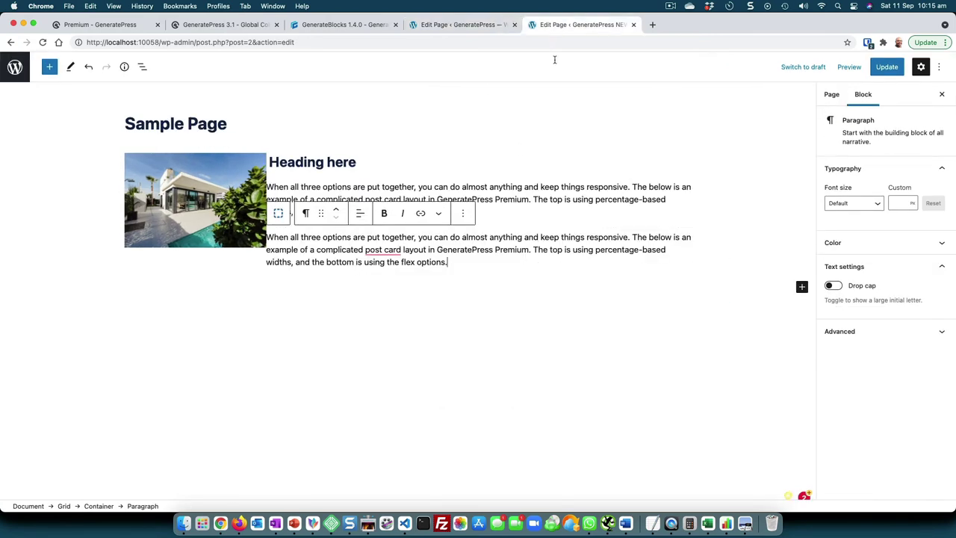
pyautogui.click(471, 26)
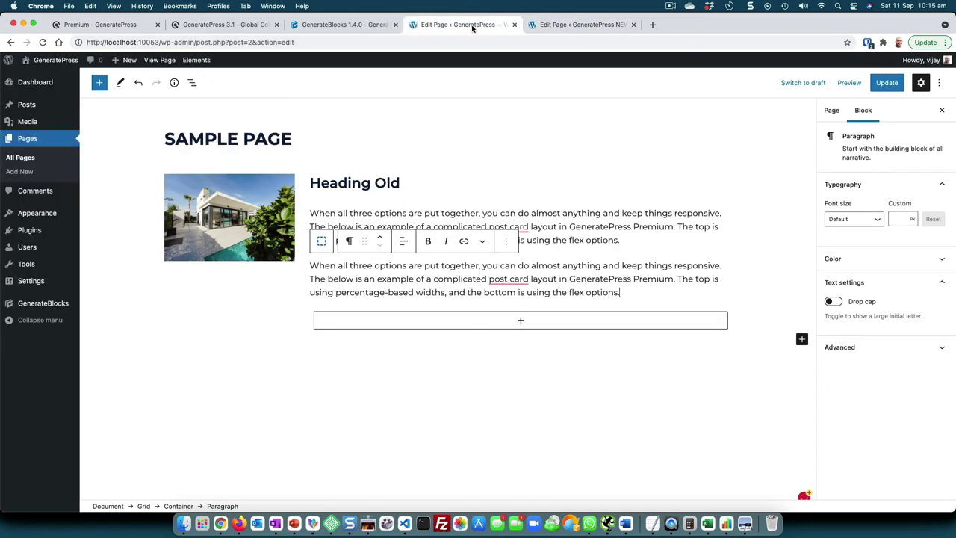
pyautogui.click(568, 25)
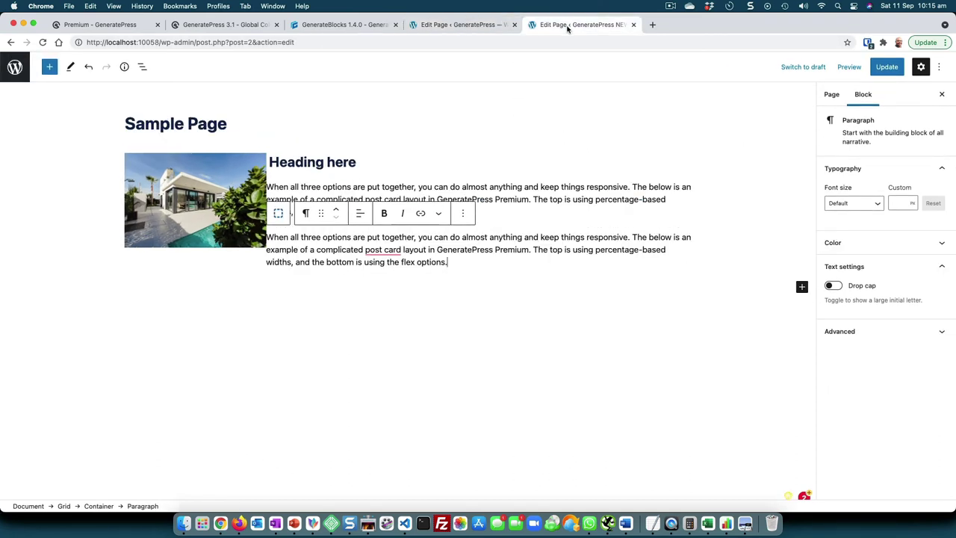
pyautogui.click(455, 27)
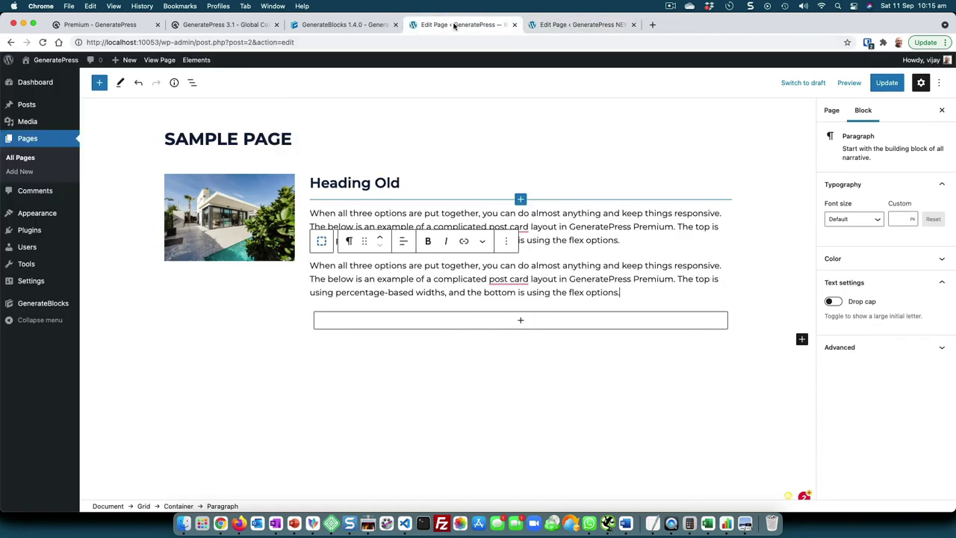
pyautogui.click(192, 83)
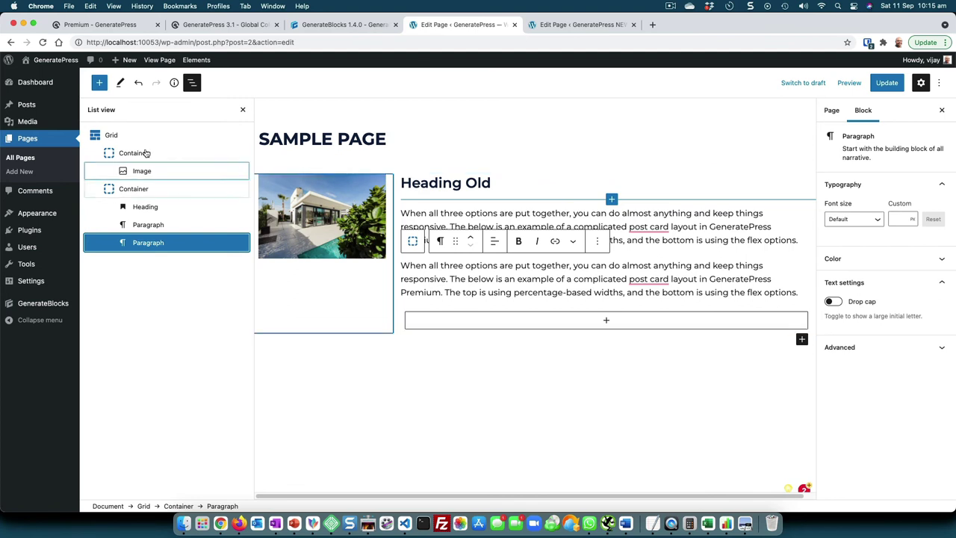
pyautogui.click(143, 138)
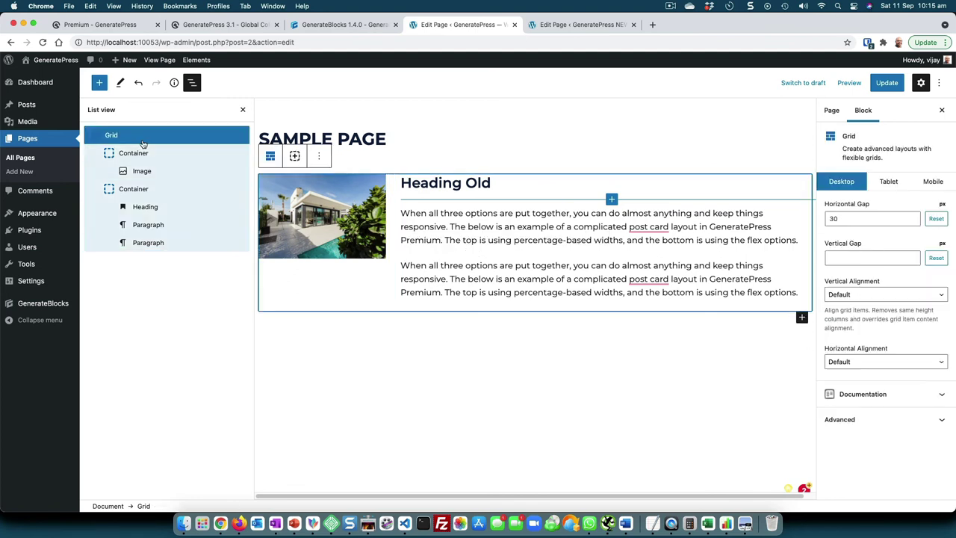
# - Set the Grid block's horizontal gap to 30 px on the NEW site's Sample Page
pyautogui.click(557, 28)
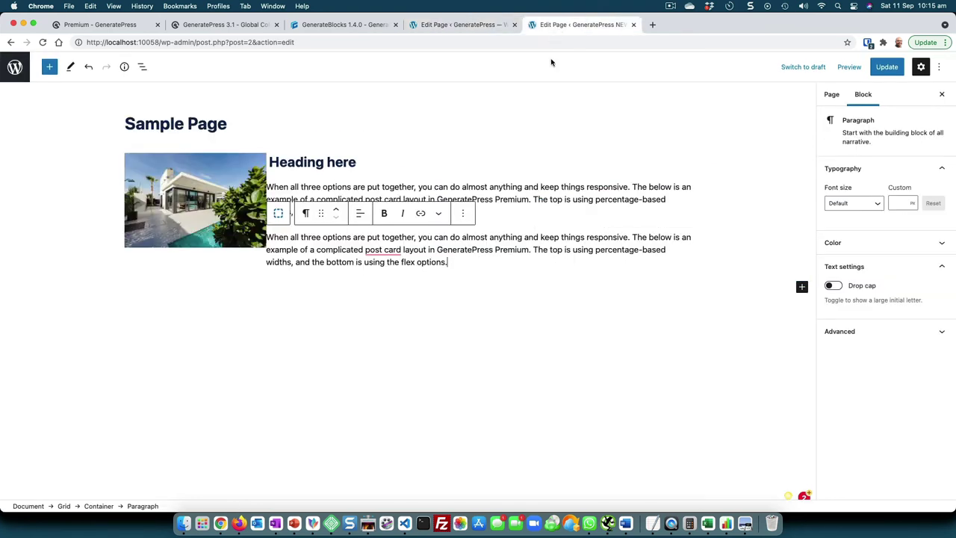
pyautogui.click(142, 67)
pyautogui.click(89, 119)
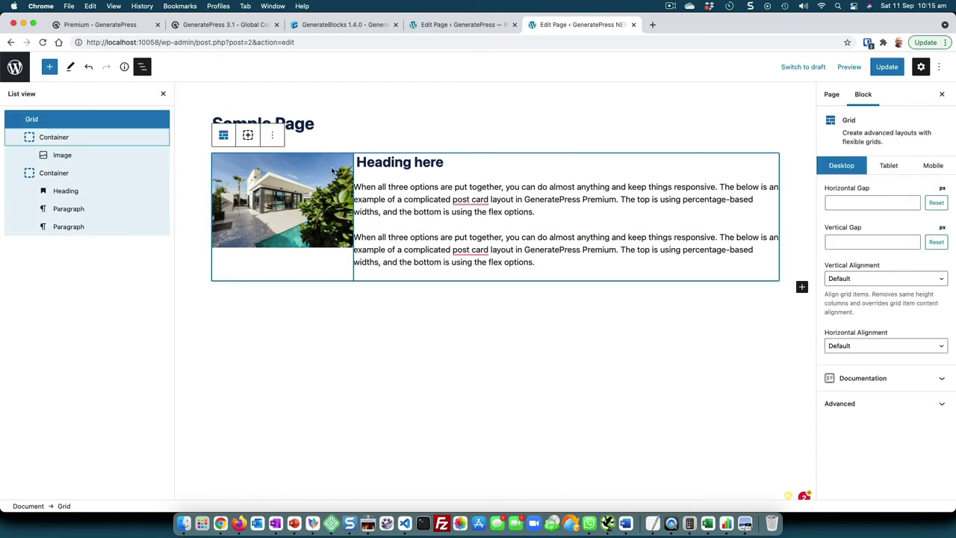
pyautogui.click(868, 202)
pyautogui.write('30')
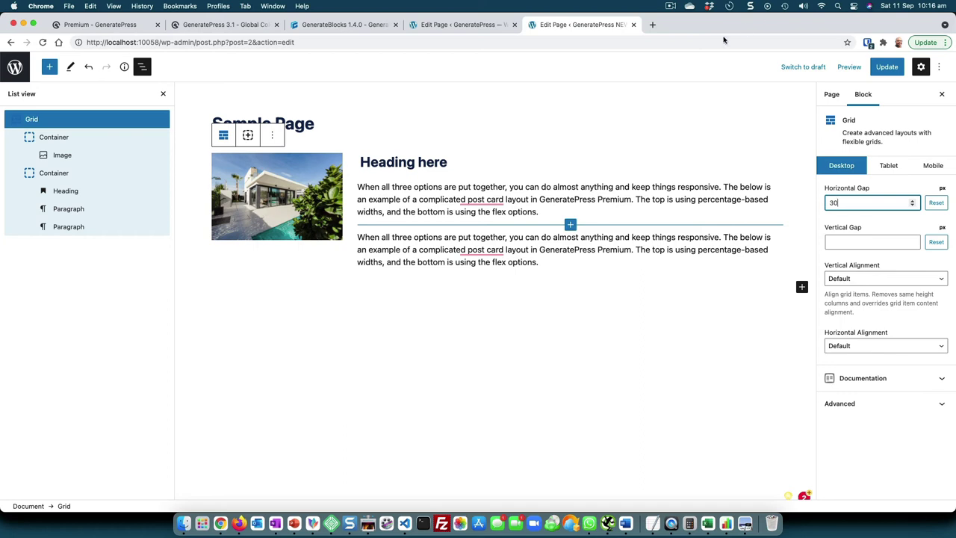
# - Compare how the older and NEW sites' grids respond in the tablet and mobile previews
pyautogui.click(471, 25)
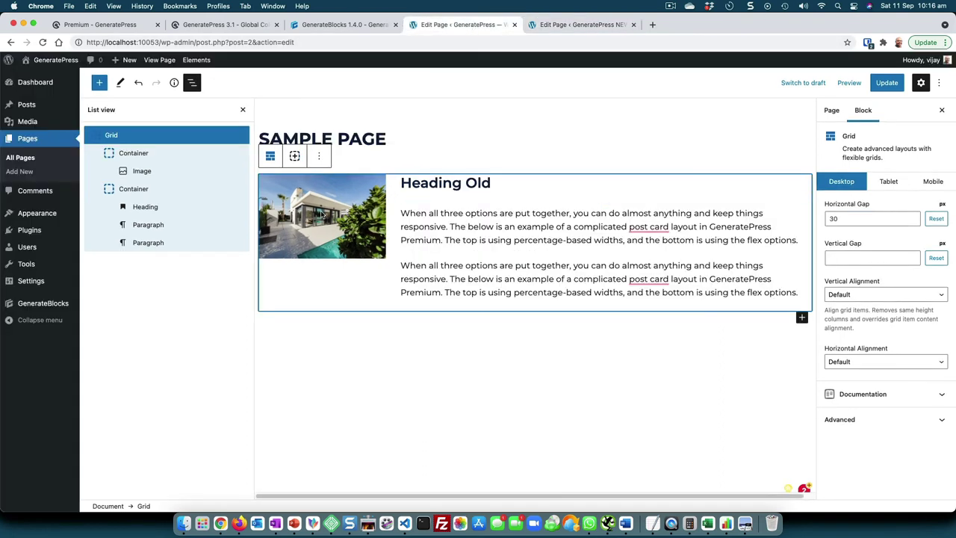
pyautogui.click(243, 109)
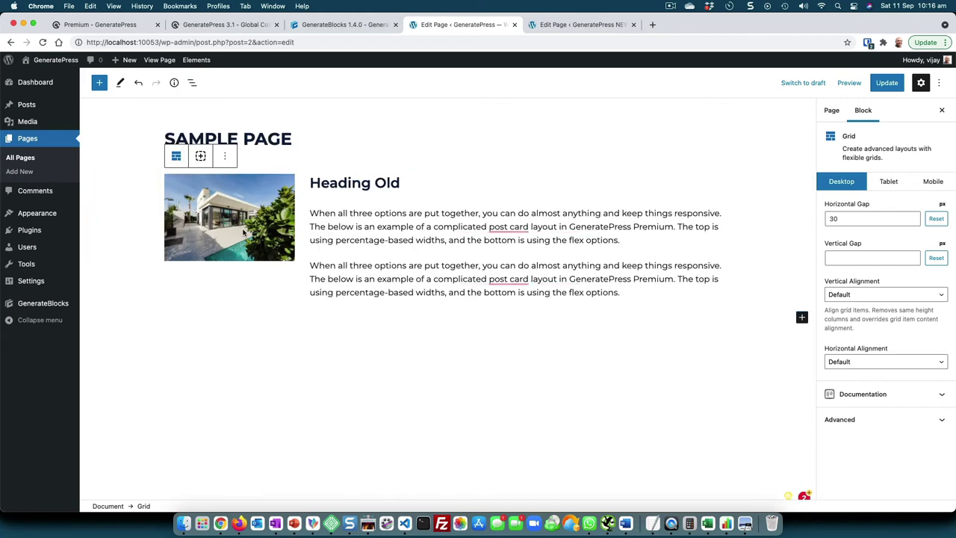
pyautogui.click(892, 186)
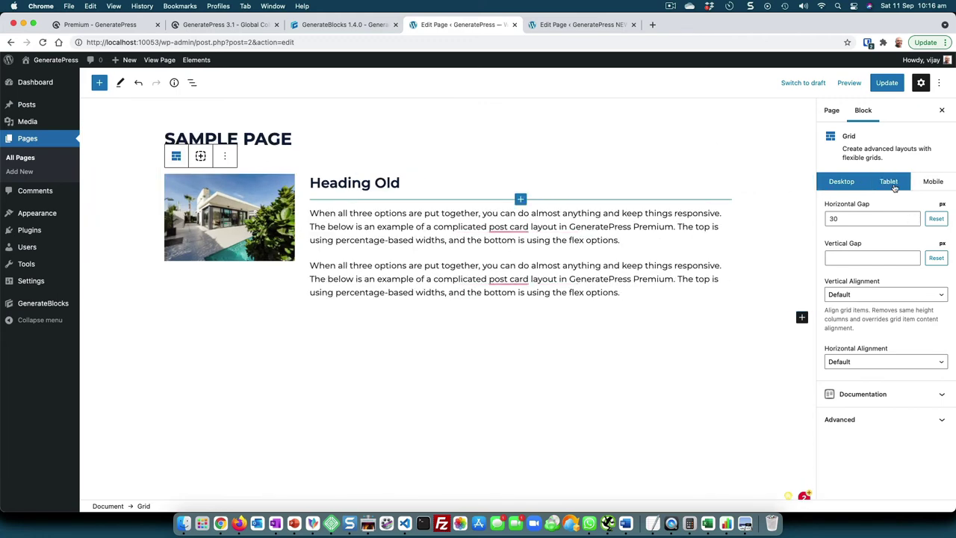
pyautogui.click(926, 186)
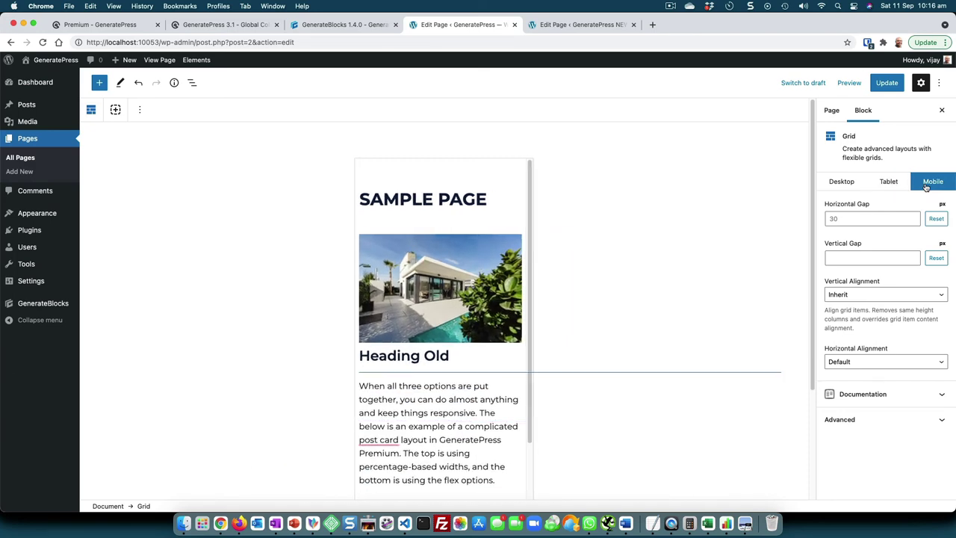
pyautogui.click(609, 27)
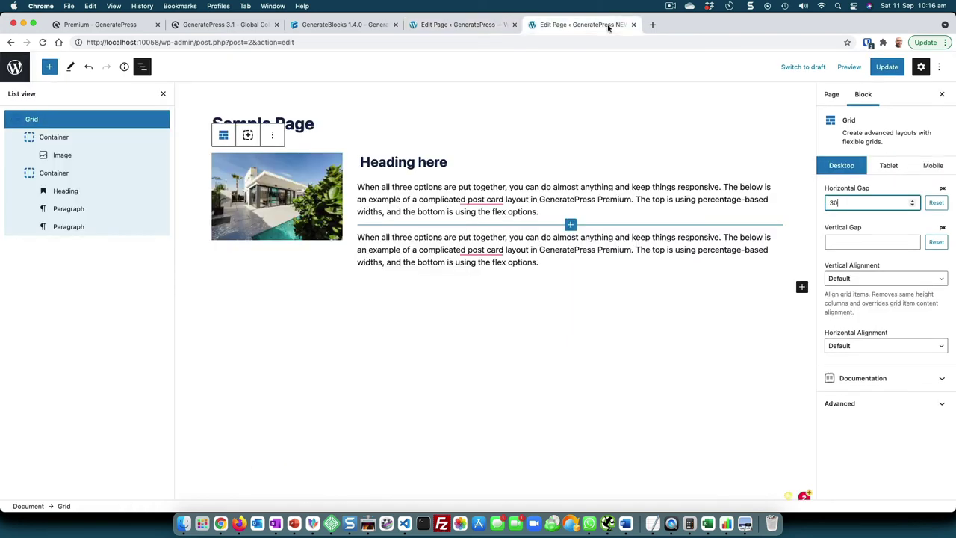
pyautogui.click(889, 165)
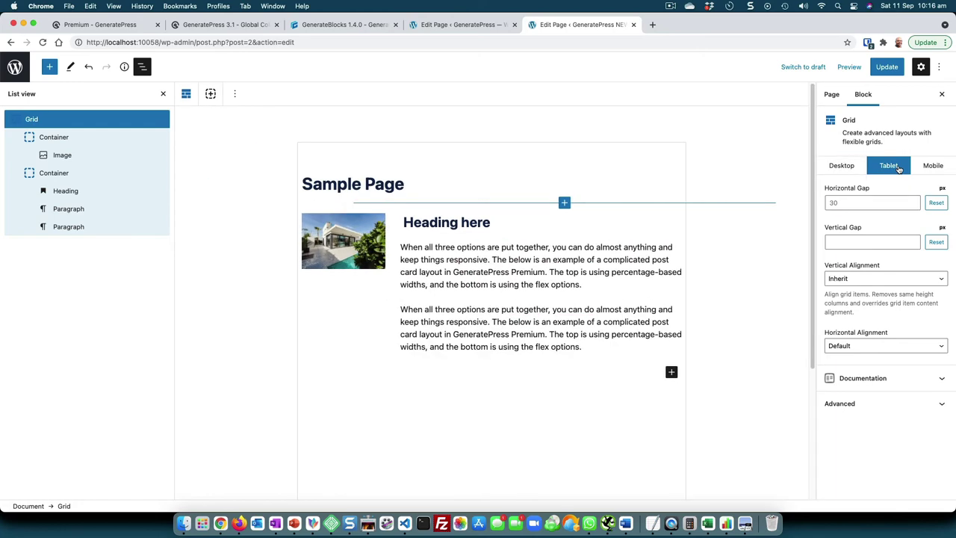
pyautogui.click(921, 171)
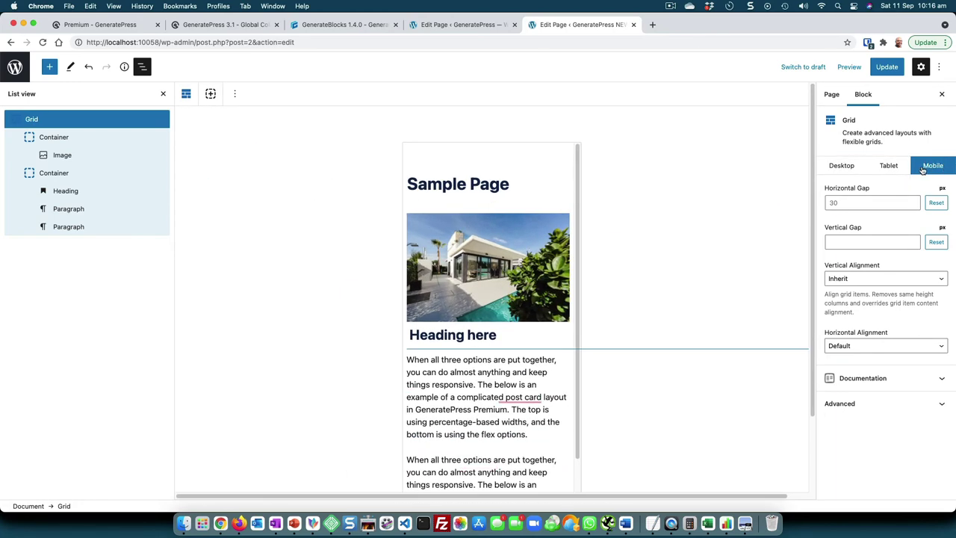
pyautogui.click(896, 167)
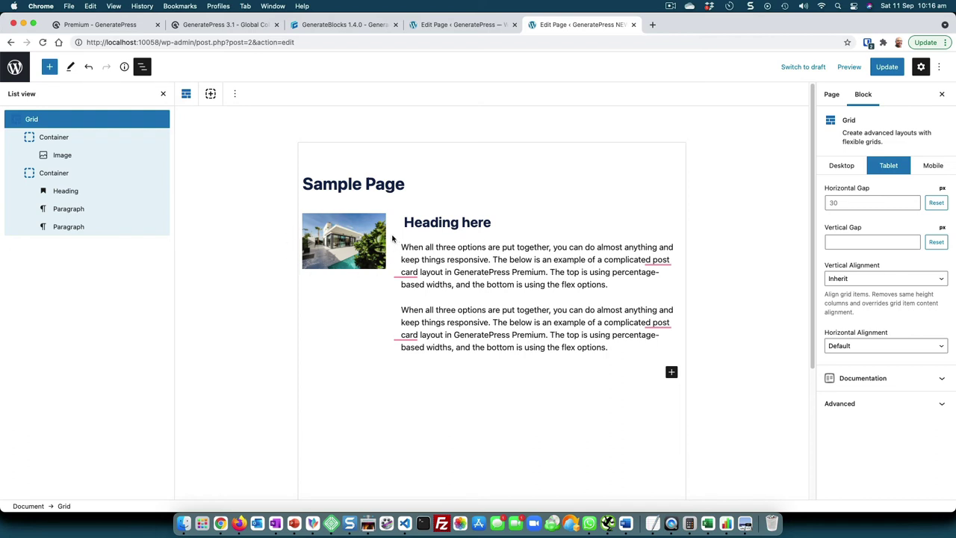
# - Examine the tablet layout and Flex settings of both grid containers on the NEW site against the older site's page
pyautogui.click(67, 140)
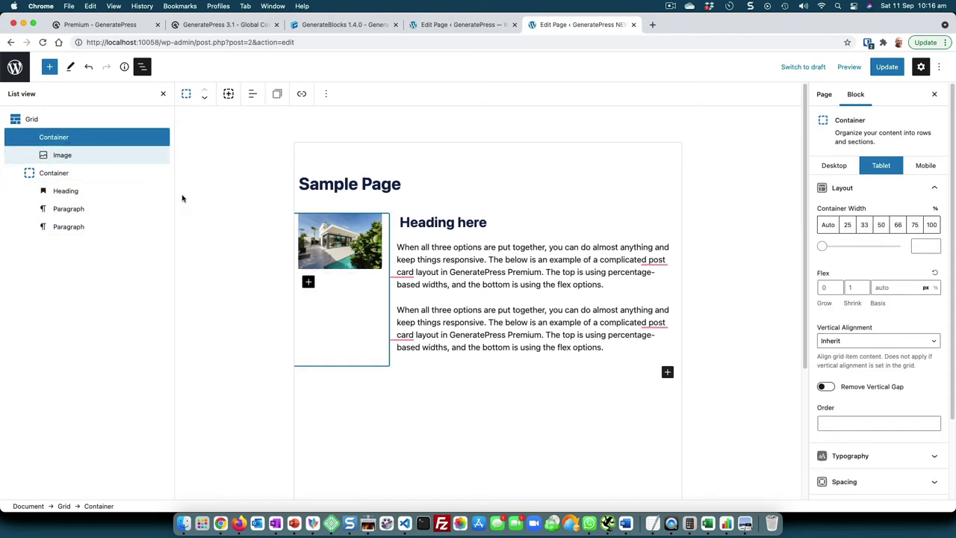
pyautogui.click(84, 180)
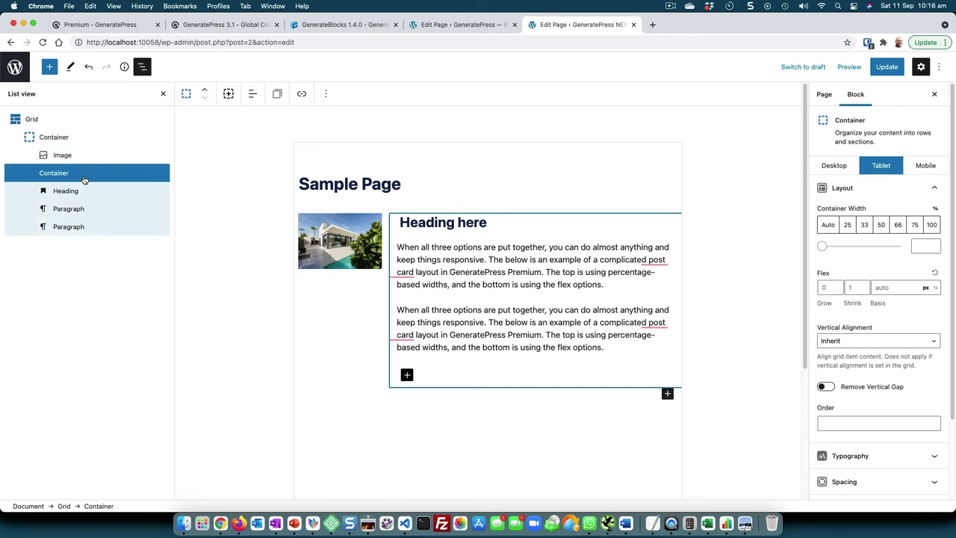
pyautogui.click(65, 140)
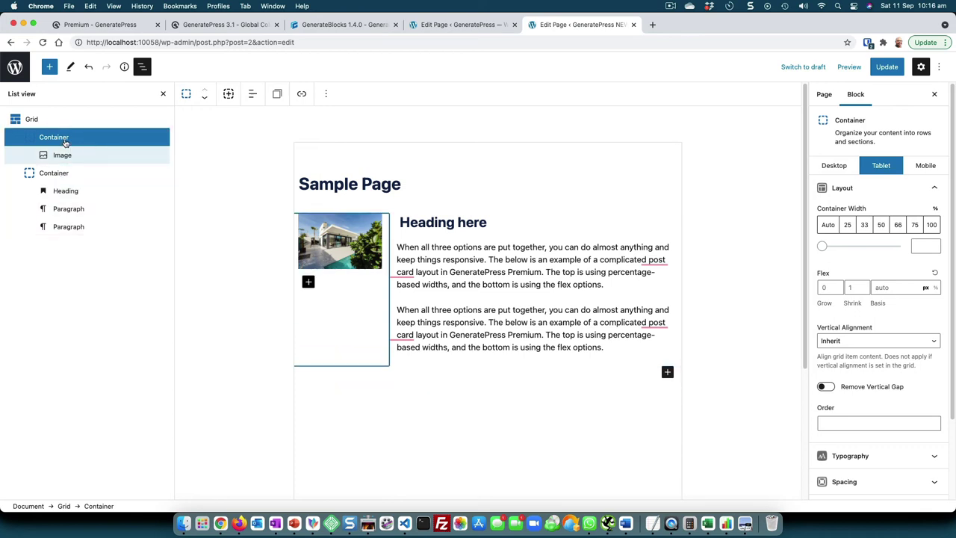
pyautogui.click(456, 25)
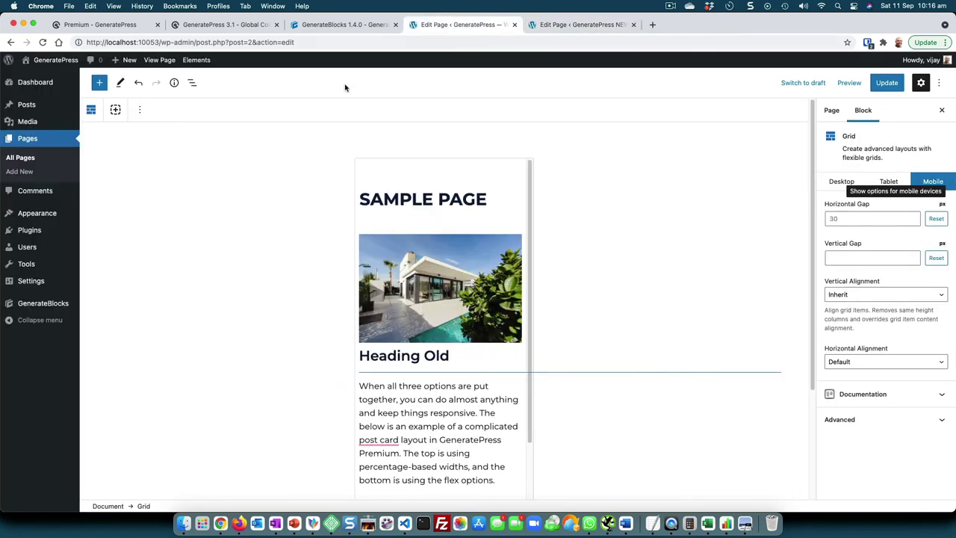
pyautogui.click(542, 24)
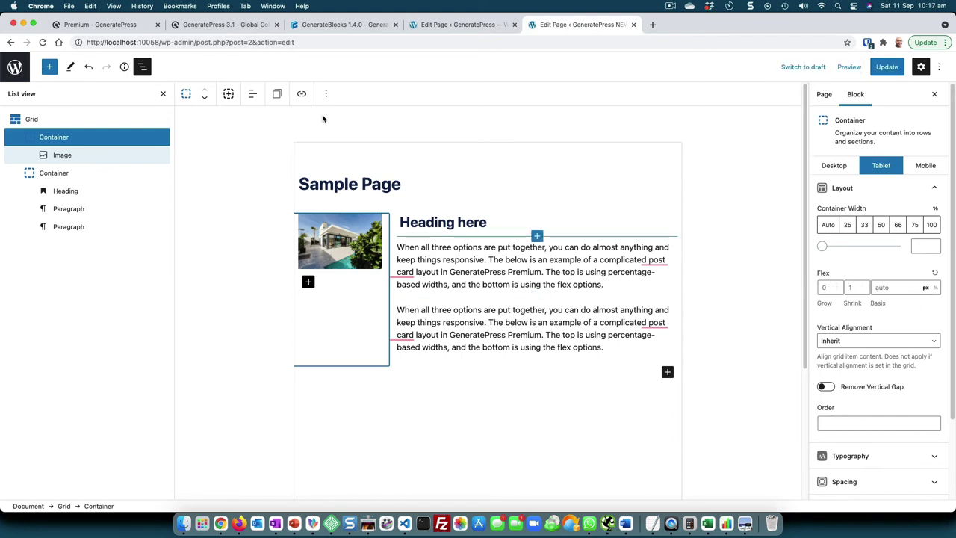
pyautogui.click(164, 94)
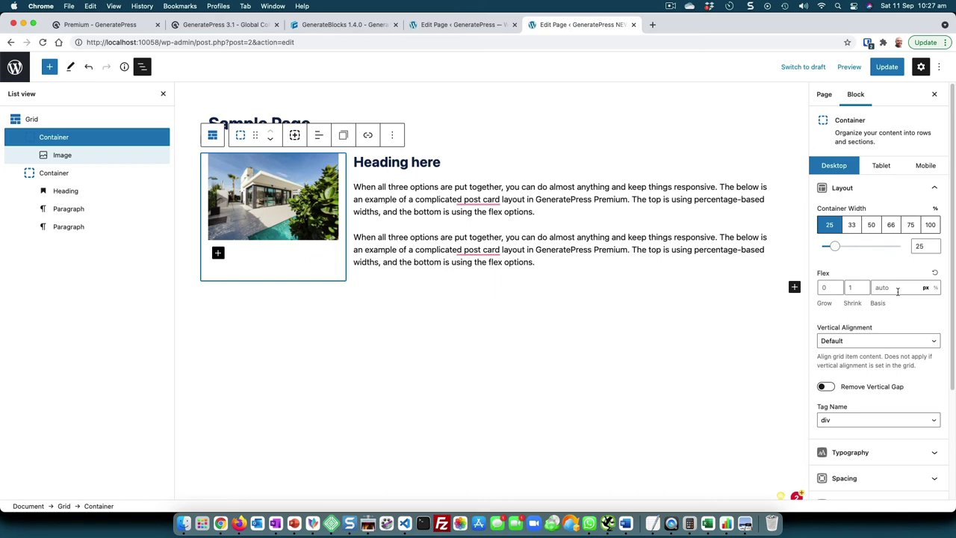
# - Set the NEW site's image container to Flex Grow 1 and Basis 200 px for desktop, and check the tablet preview
pyautogui.click(836, 286)
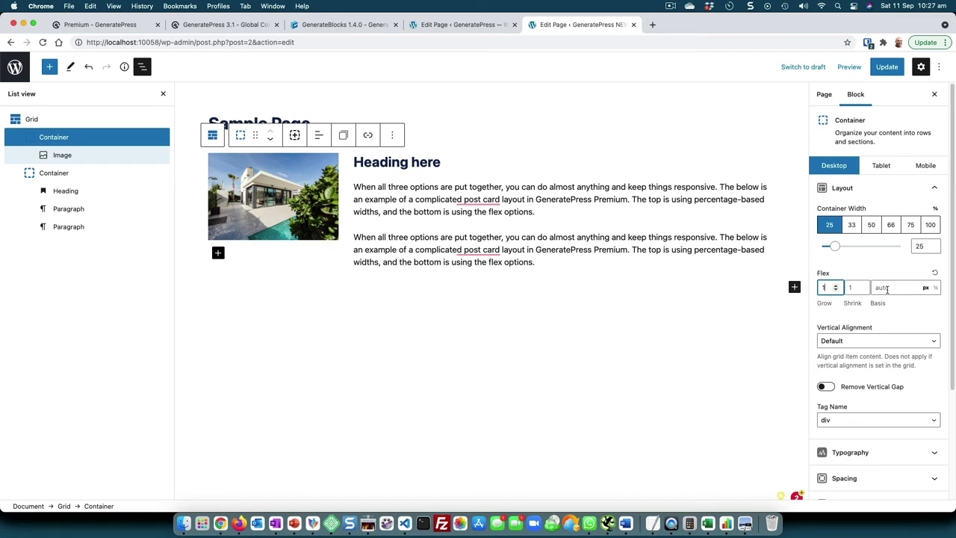
pyautogui.click(887, 288)
pyautogui.write('200')
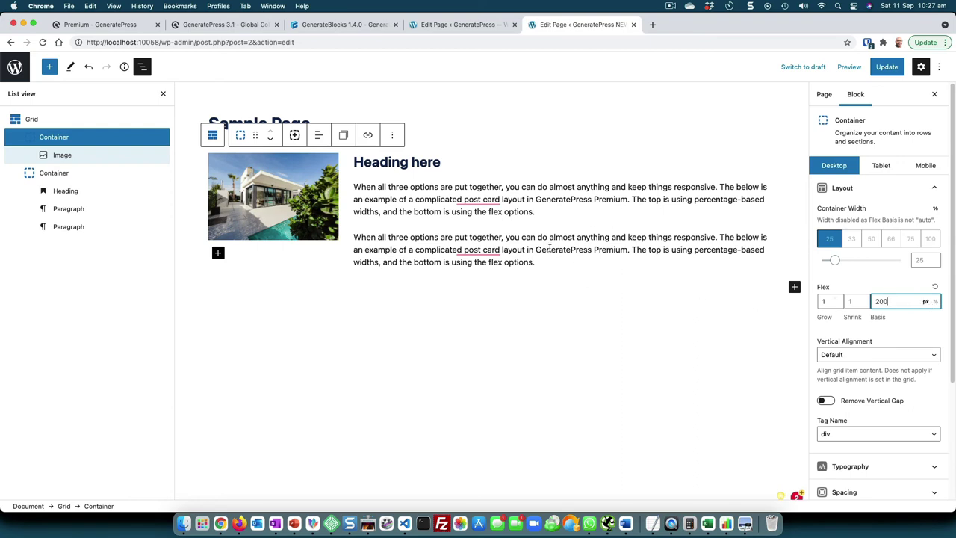
pyautogui.click(881, 166)
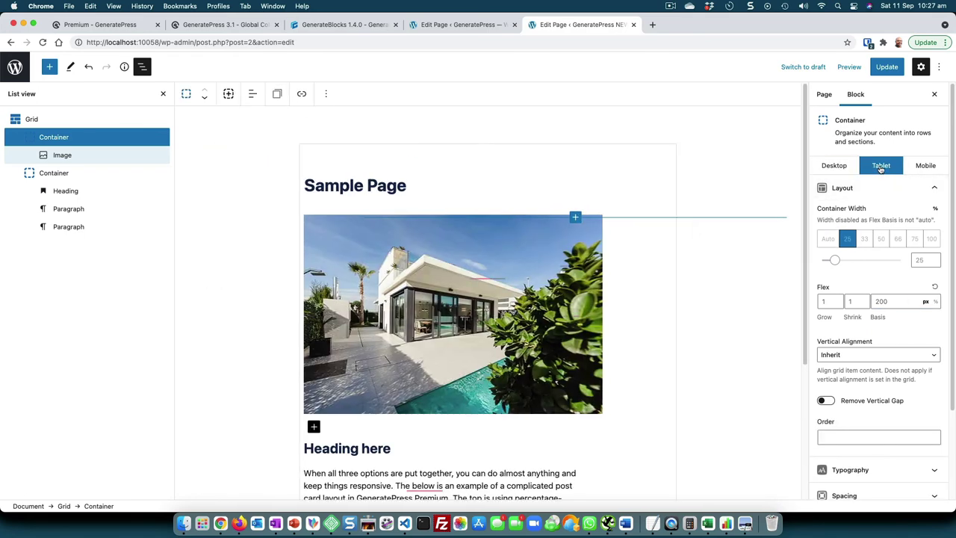
pyautogui.scroll(-3, 663, 301)
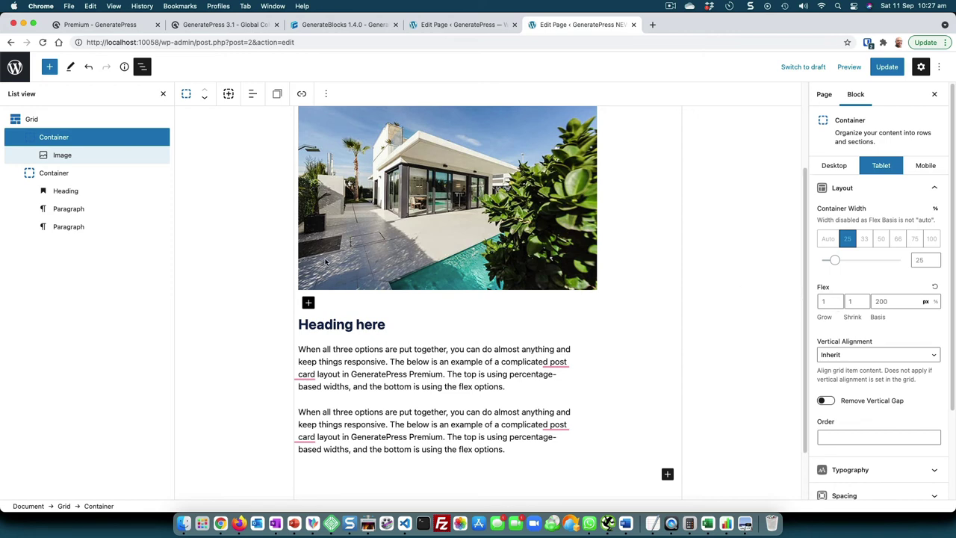
# - Adjust the image container's tablet Flex settings, trying Grow 0 and ending with Grow 1, Shrink 0 and Basis 300 px
pyautogui.click(835, 304)
pyautogui.scroll(3, 440, 195)
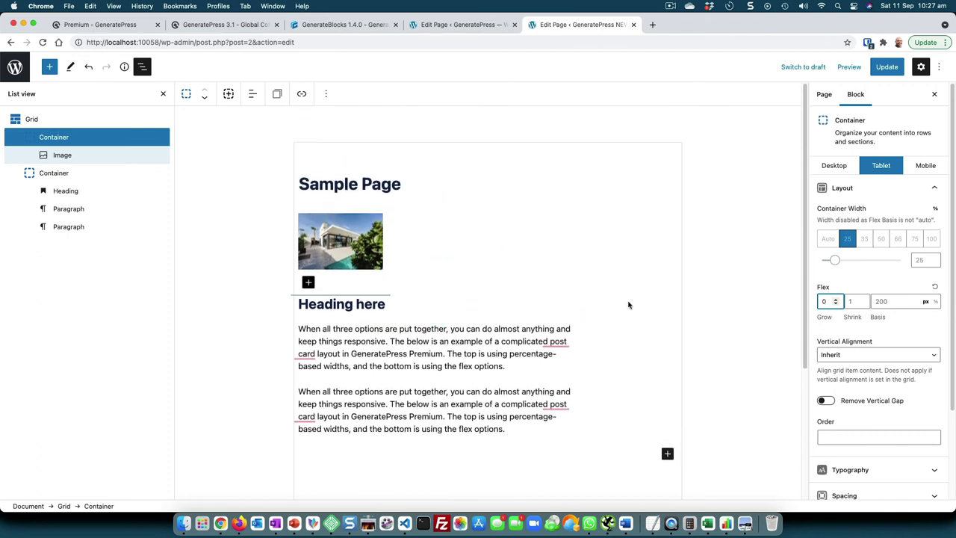
pyautogui.click(891, 302)
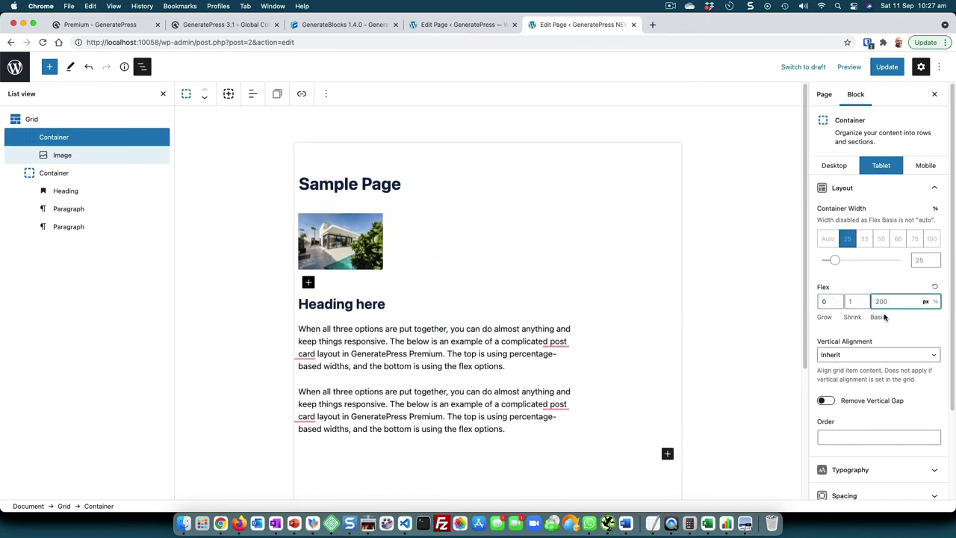
pyautogui.press('super+a')
pyautogui.write('3')
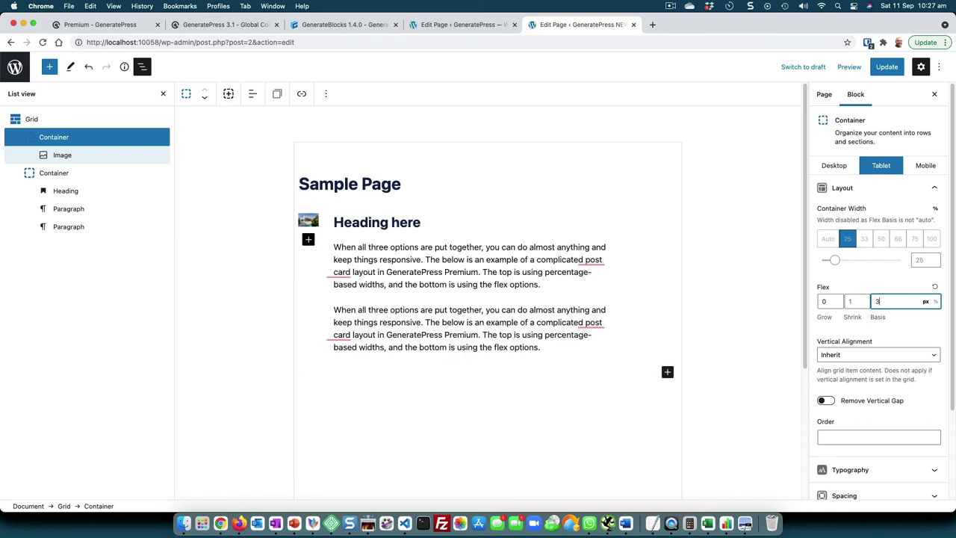
pyautogui.write('00')
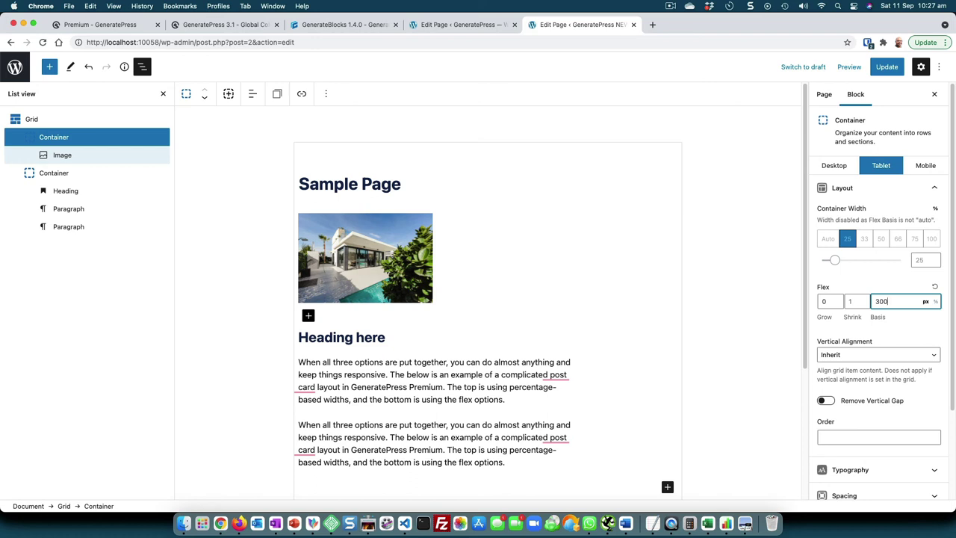
pyautogui.click(862, 304)
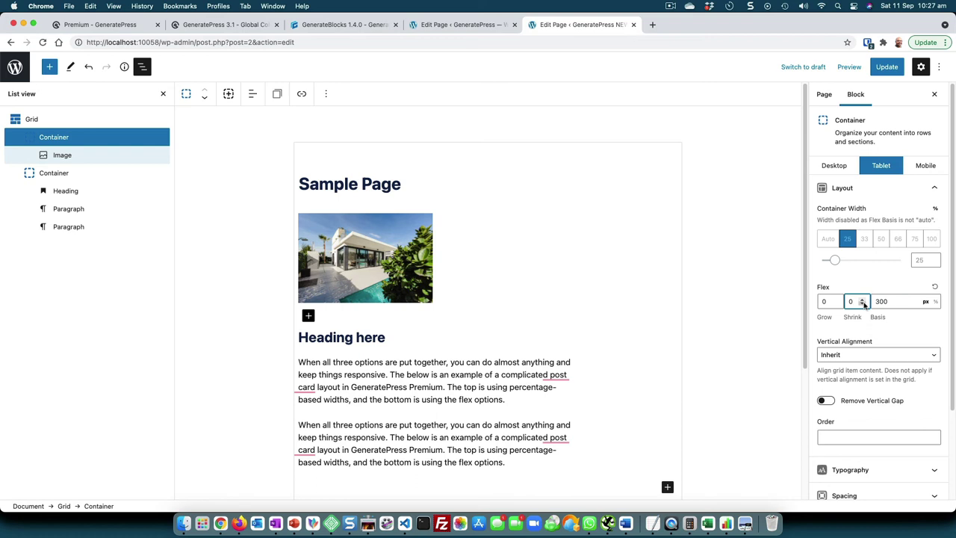
pyautogui.click(838, 300)
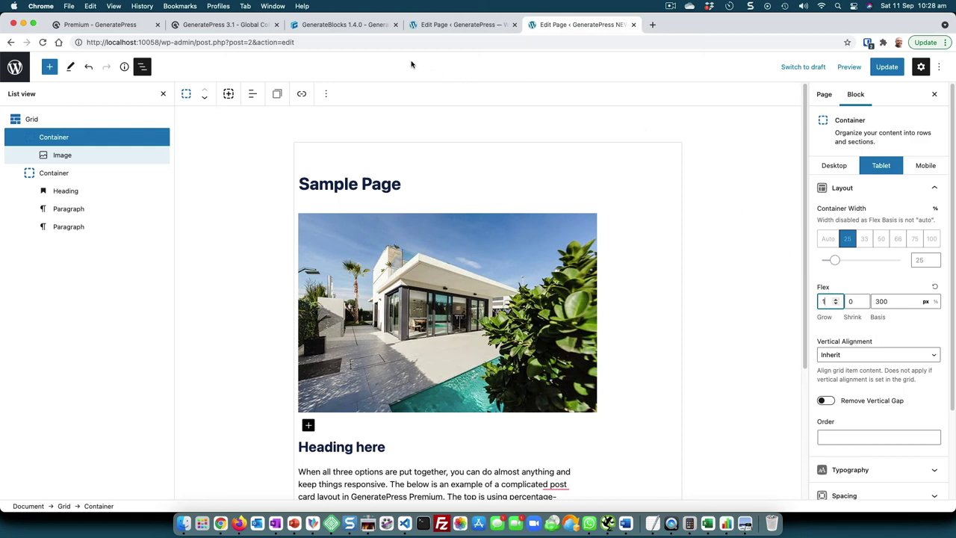
# - Review the flex options demo and the Container Selectors section in the GenerateBlocks 1.4.0 release notes against the NEW site's page
pyautogui.click(357, 28)
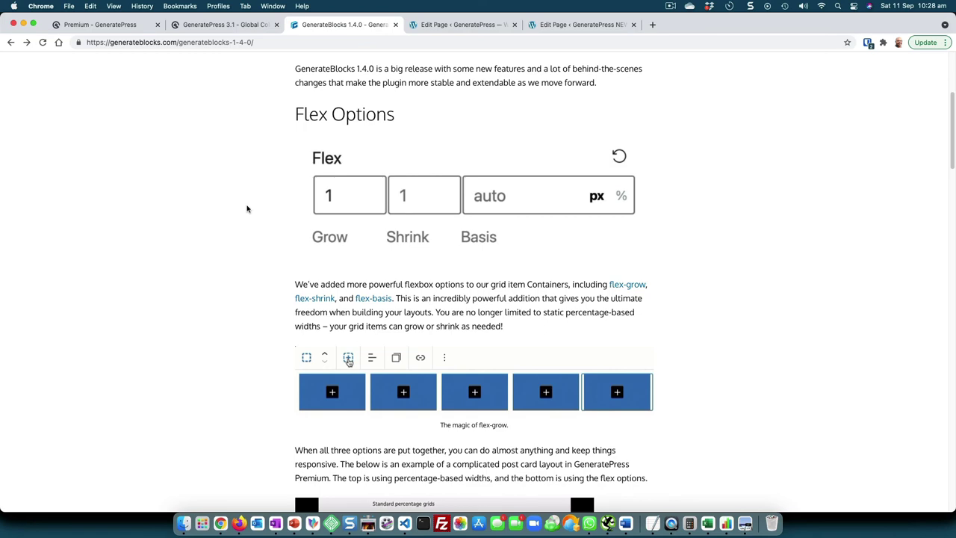
pyautogui.scroll(-3, 247, 209)
pyautogui.scroll(-4, 247, 209)
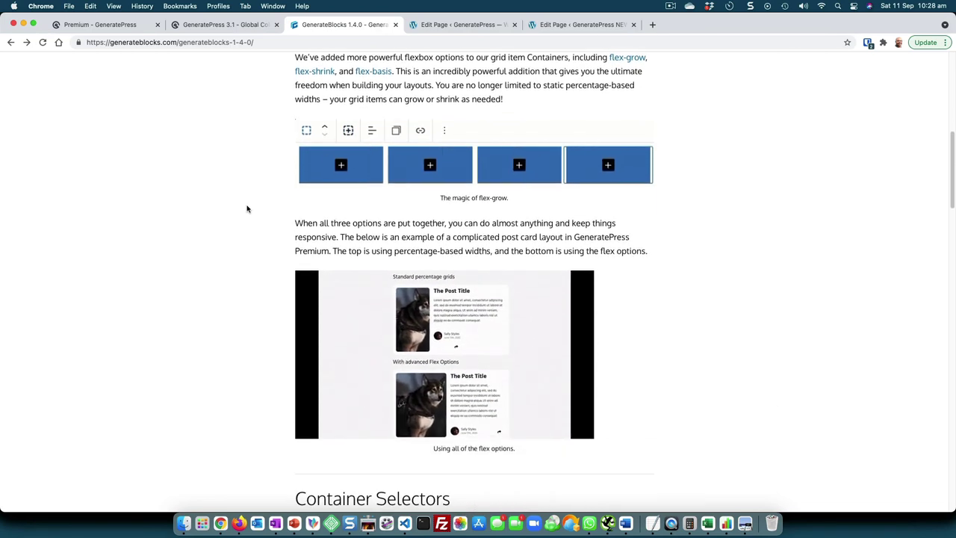
pyautogui.scroll(-5, 247, 209)
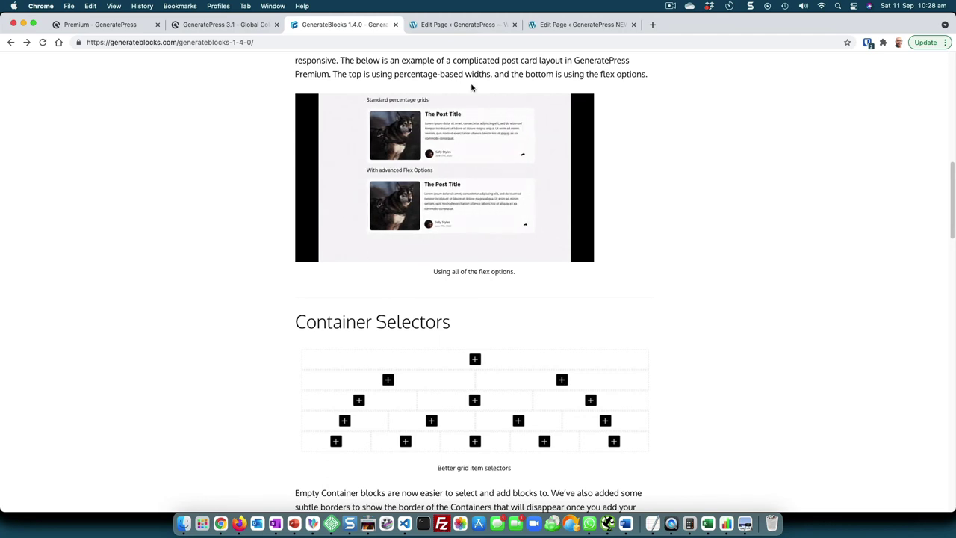
pyautogui.click(581, 24)
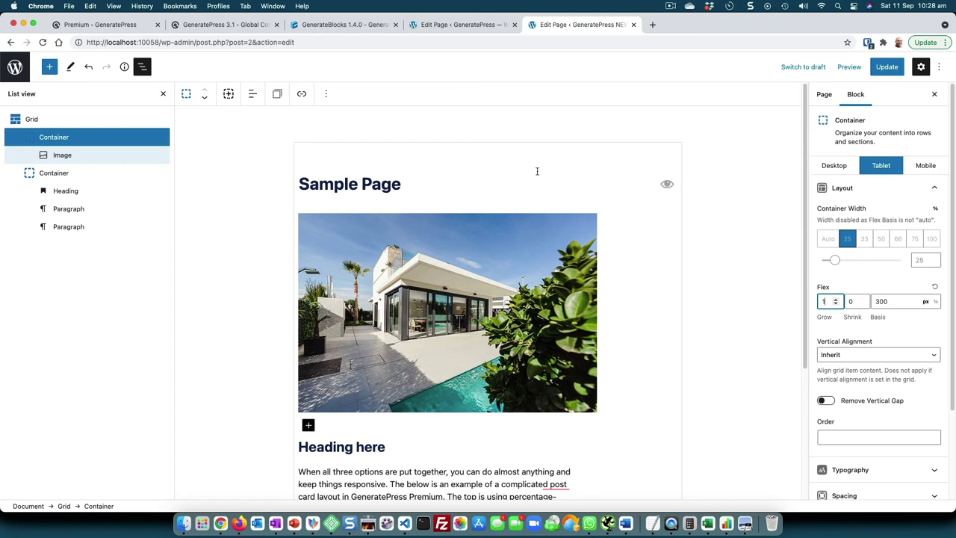
pyautogui.click(320, 25)
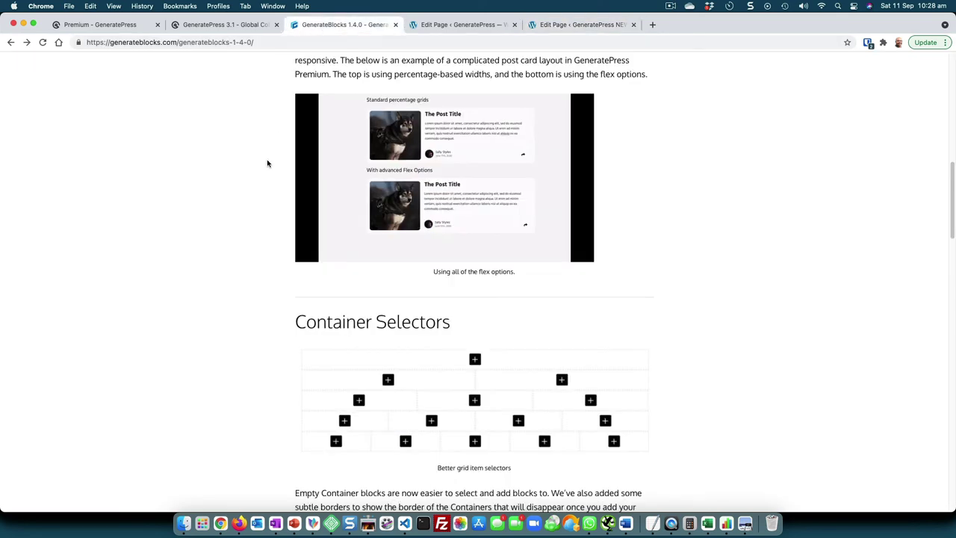
pyautogui.scroll(-4, 254, 180)
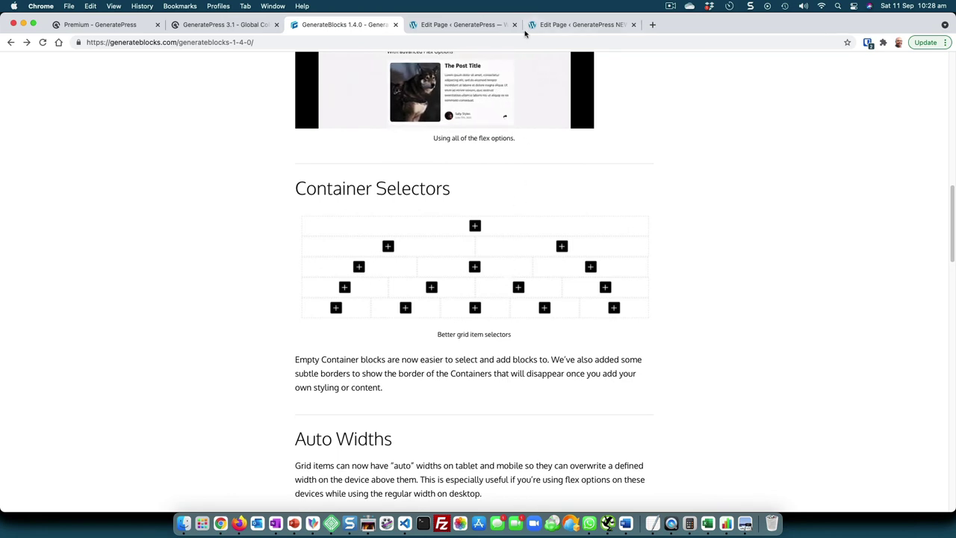
# - Return to the NEW site's Sample Page, select the whole Grid block and show it in the desktop preview
pyautogui.click(554, 27)
pyautogui.scroll(-5, 334, 222)
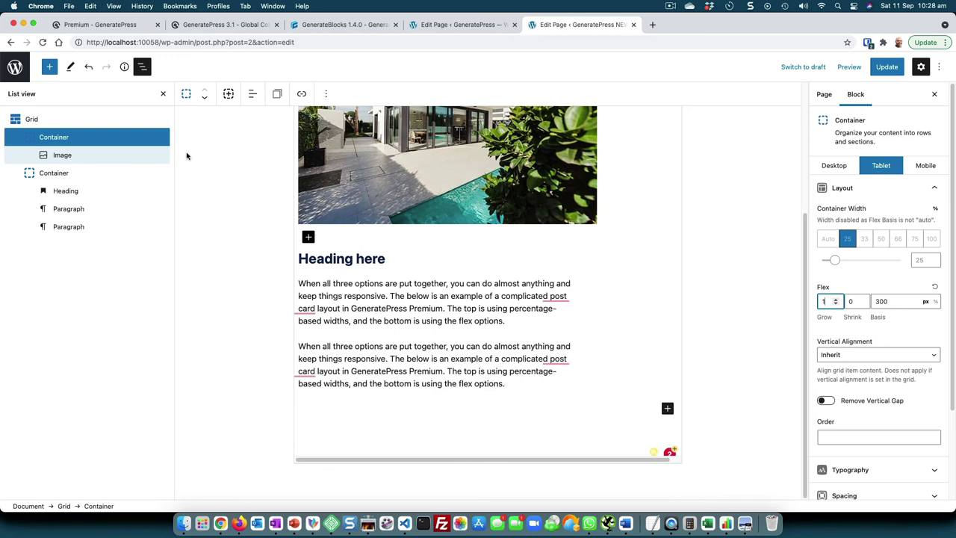
pyautogui.click(163, 93)
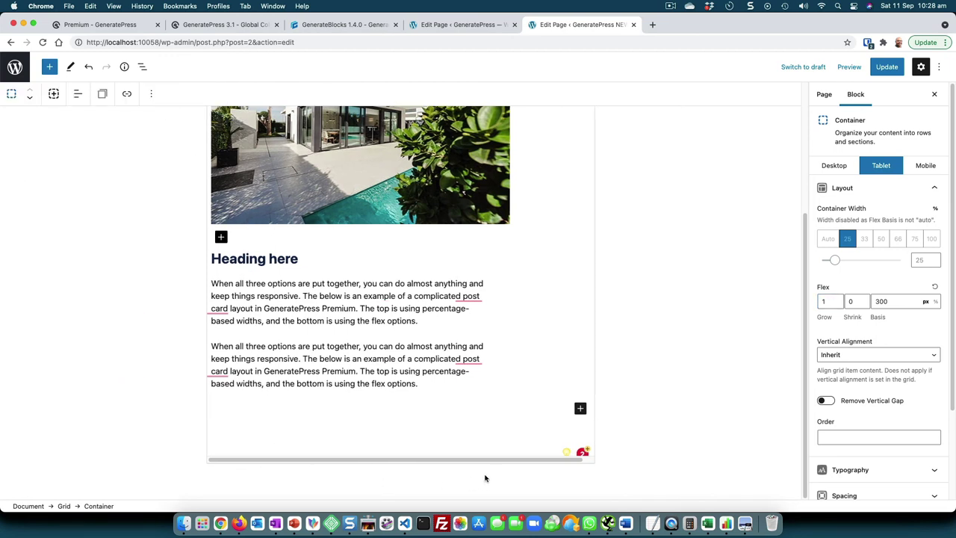
pyautogui.click(151, 94)
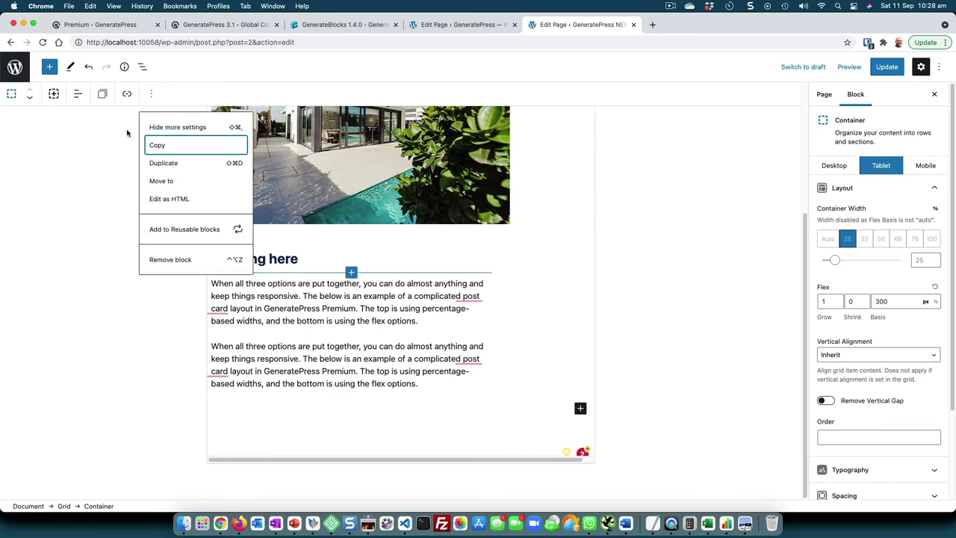
pyautogui.click(142, 66)
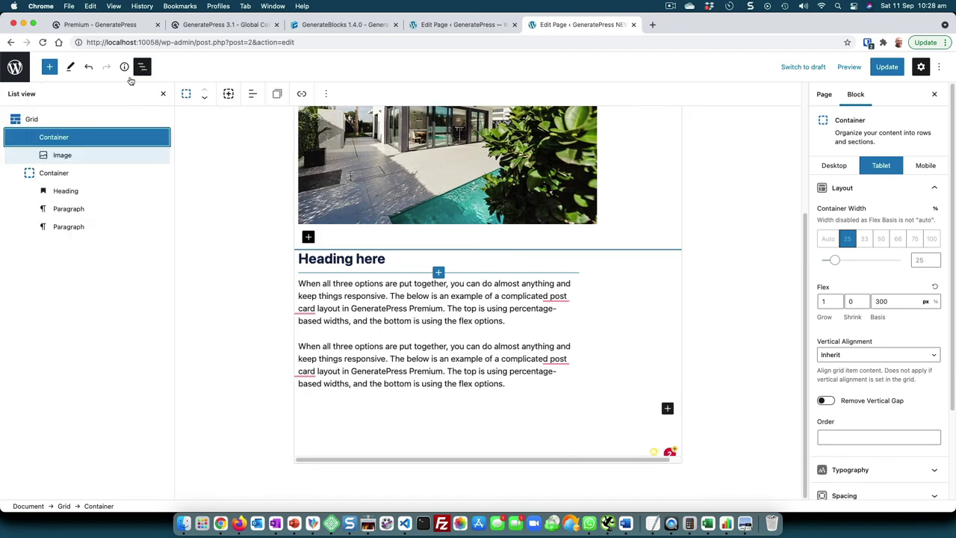
pyautogui.click(32, 118)
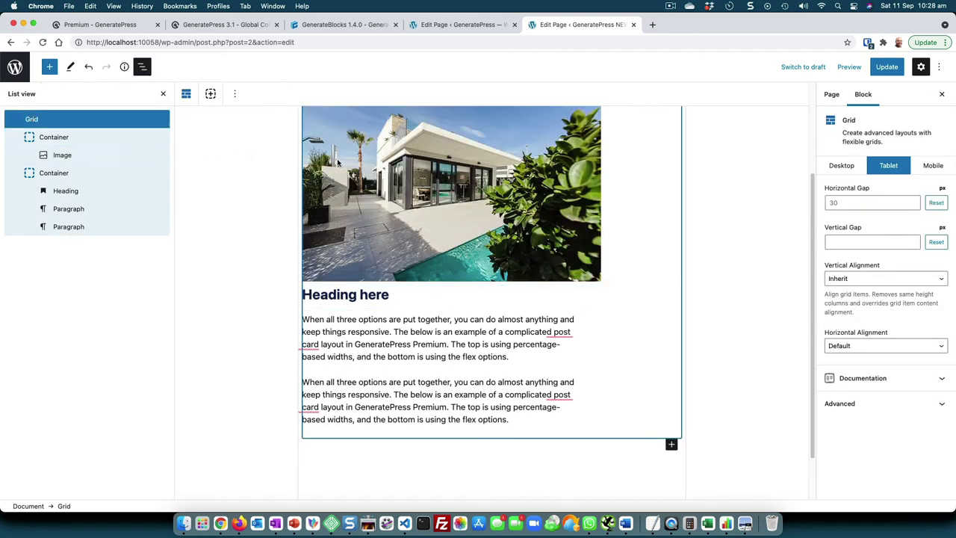
pyautogui.click(163, 92)
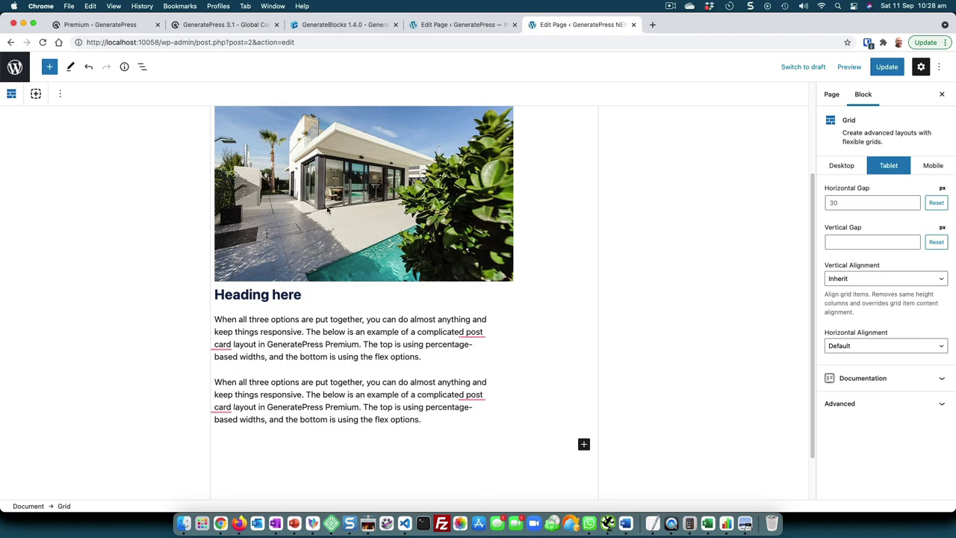
pyautogui.scroll(2, 338, 205)
pyautogui.scroll(2, 338, 205)
pyautogui.click(842, 165)
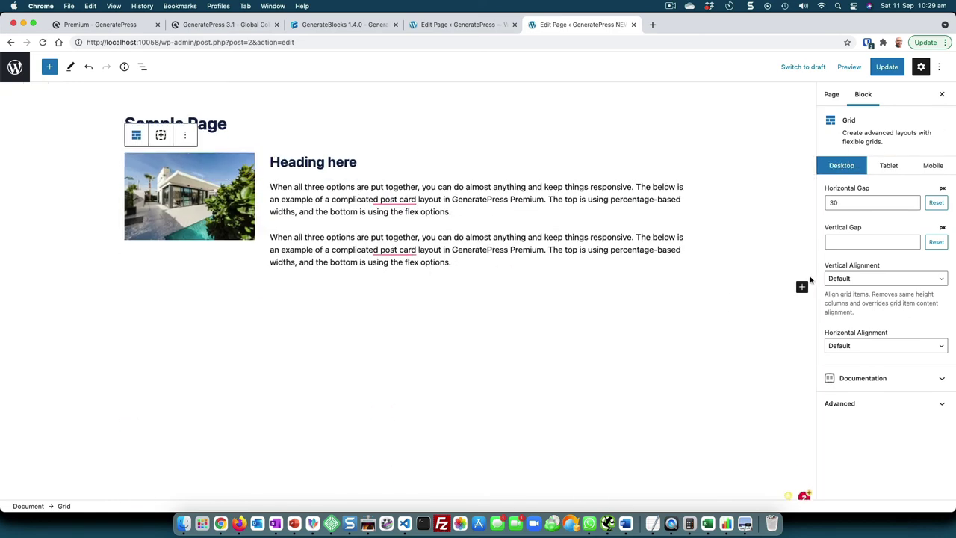
# - Add a second Grid block with four equal columns below the existing grid
pyautogui.click(802, 287)
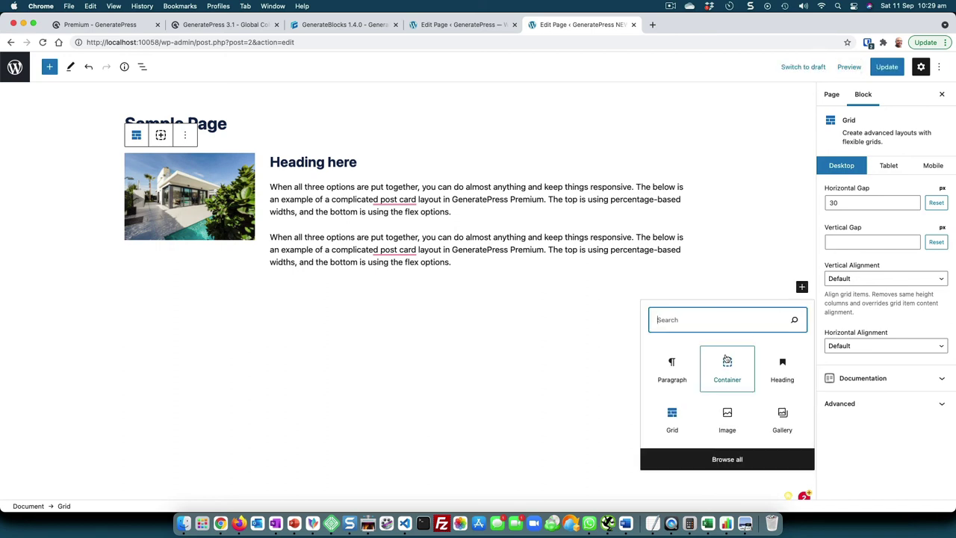
pyautogui.click(672, 417)
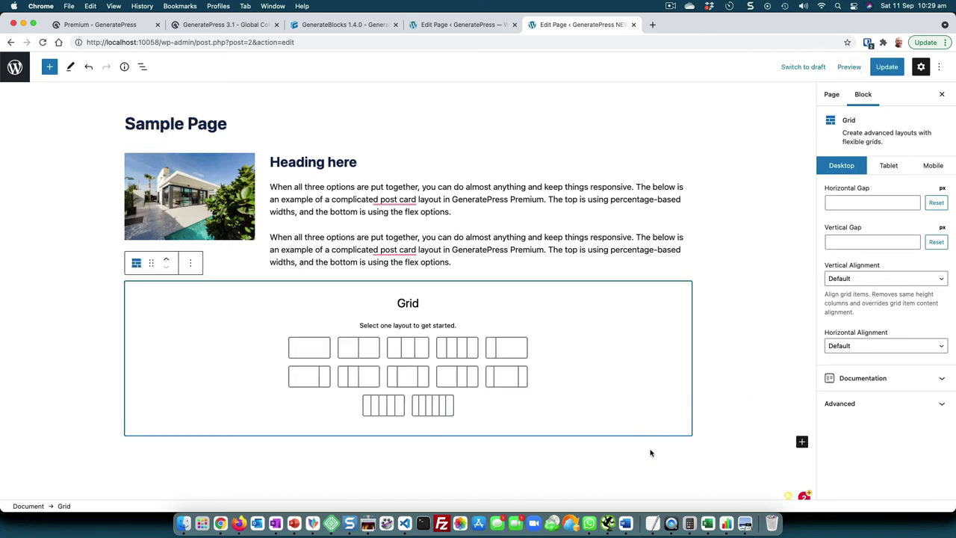
pyautogui.click(457, 351)
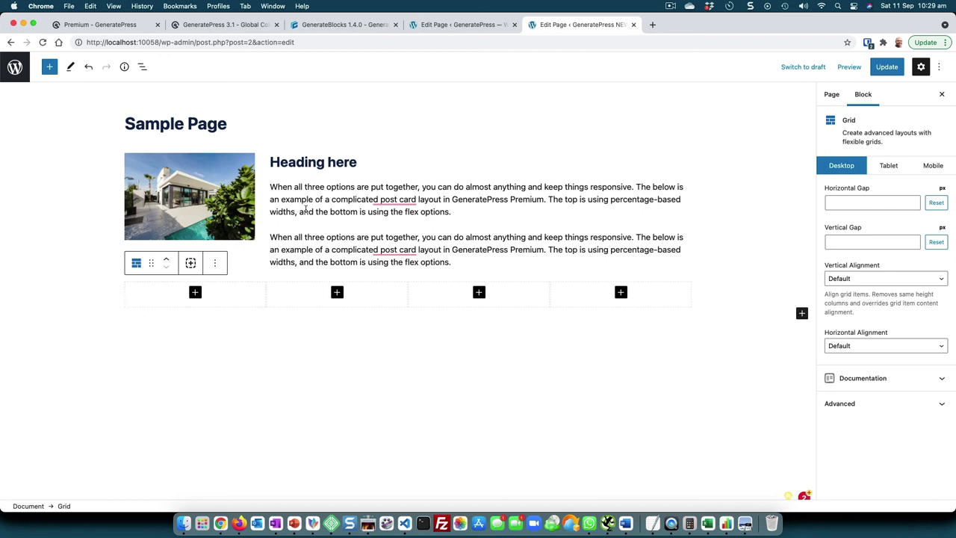
# - Move the heading and the first paragraph from the upper grid into the second column of the four-column grid
pyautogui.click(305, 164)
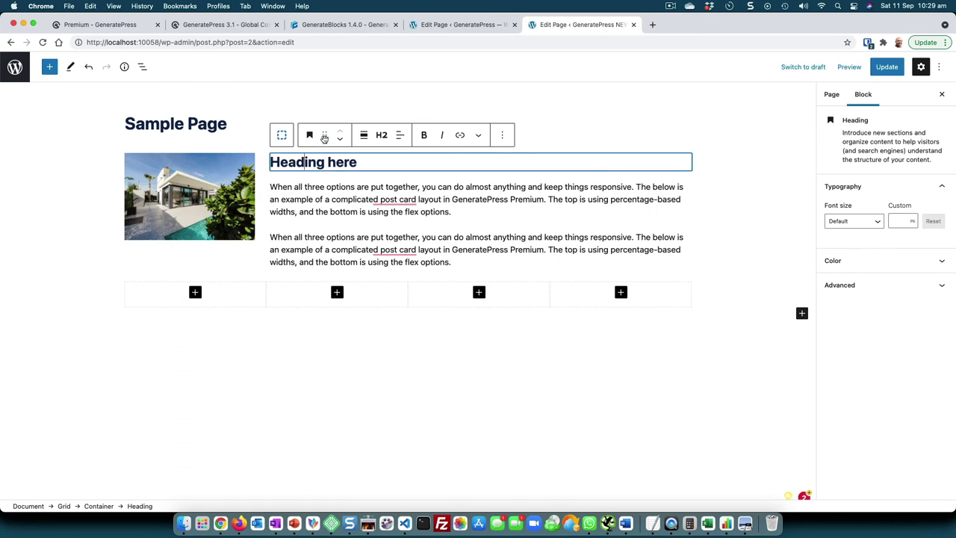
pyautogui.moveTo(324, 136); pyautogui.dragTo(329, 261)
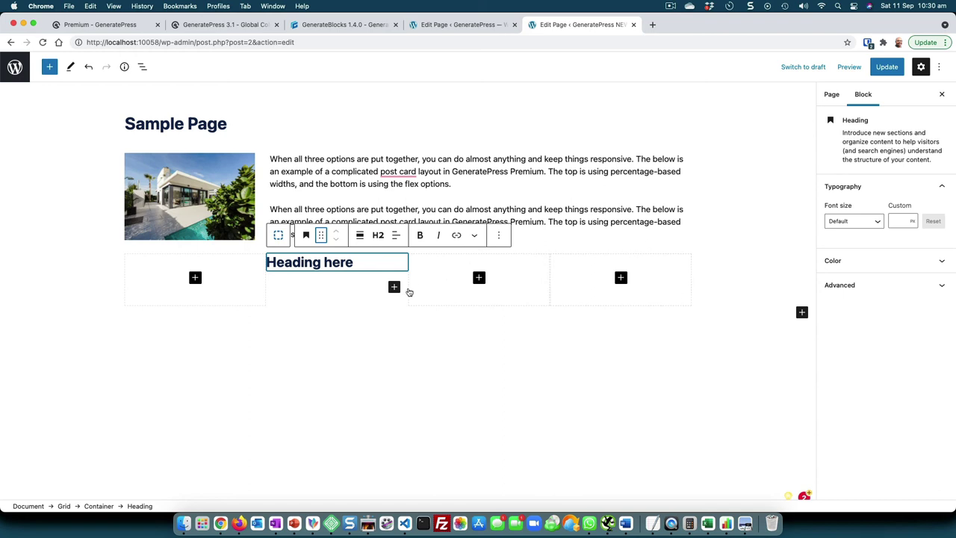
pyautogui.click(312, 170)
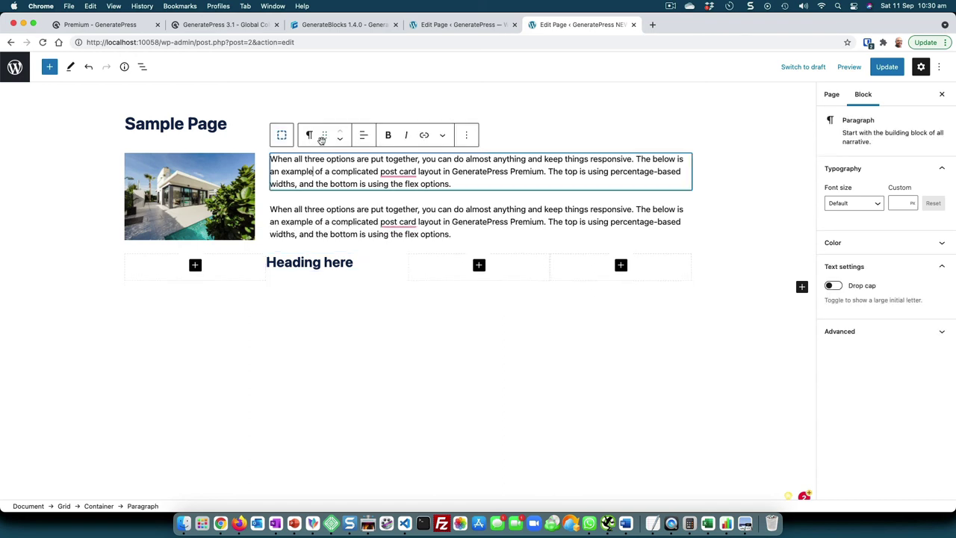
pyautogui.moveTo(324, 135); pyautogui.dragTo(333, 259)
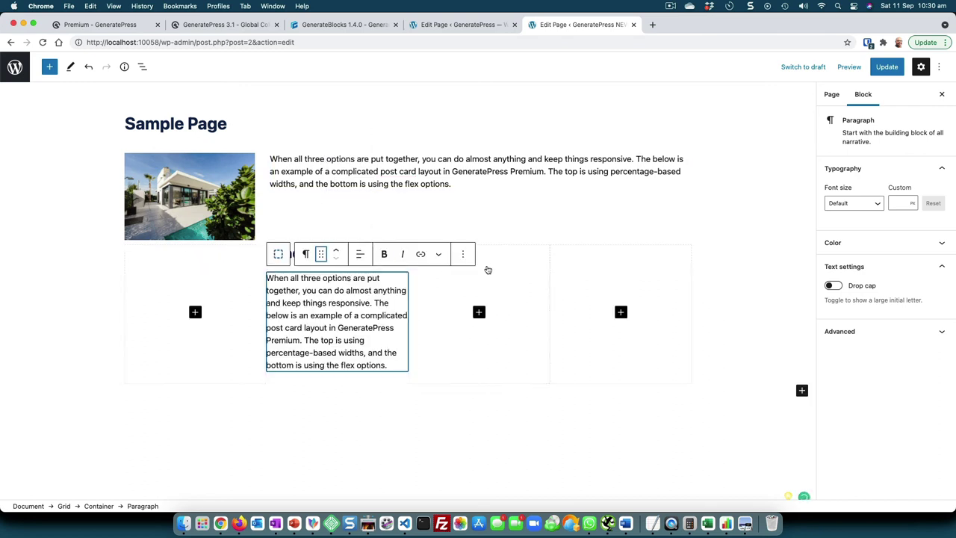
# - Read the Auto Widths and Color Picker Improvements sections of the GenerateBlocks 1.4.0 release notes
pyautogui.click(525, 201)
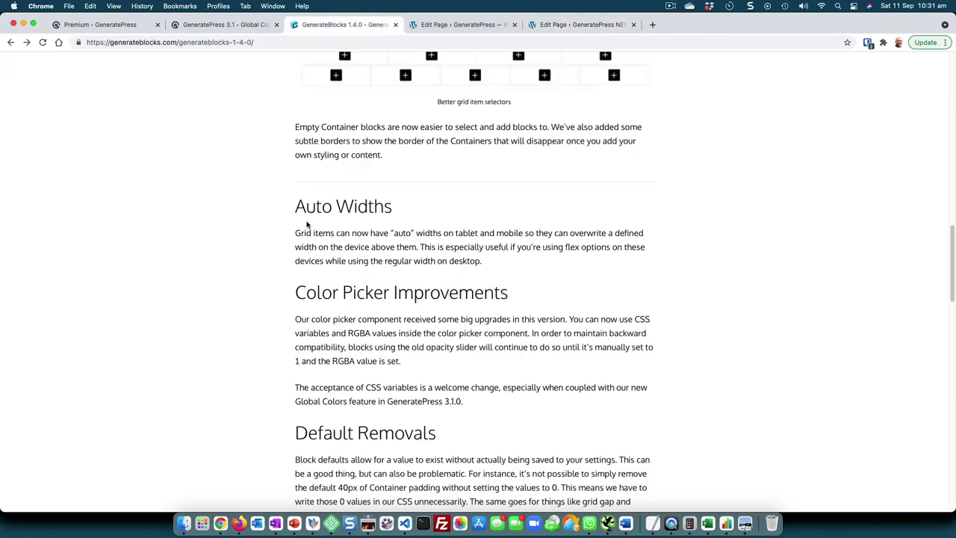
pyautogui.scroll(-1, 346, 213)
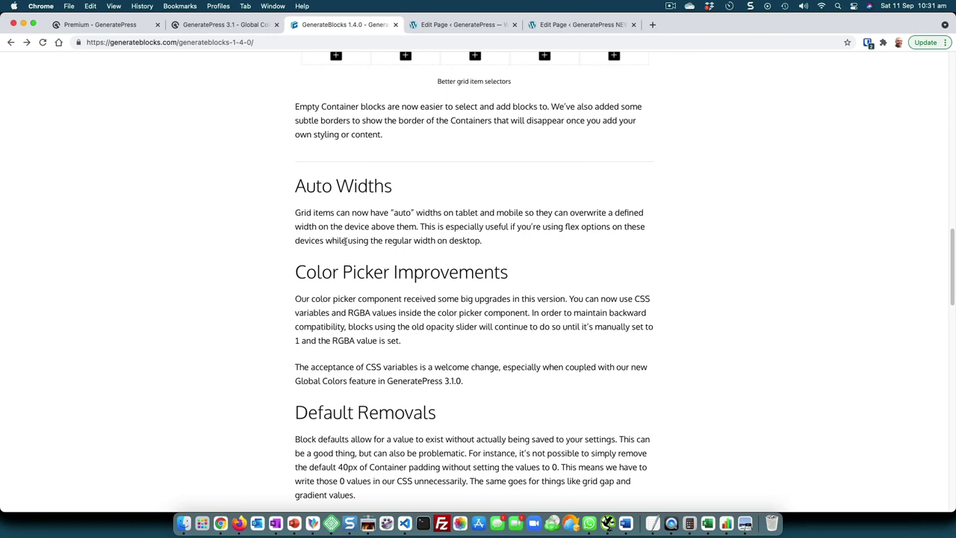
pyautogui.scroll(-2, 351, 224)
# - Insert a GenerateBlocks Buttons block below the four-column grid on the NEW site and open its button's background color picker
pyautogui.click(580, 25)
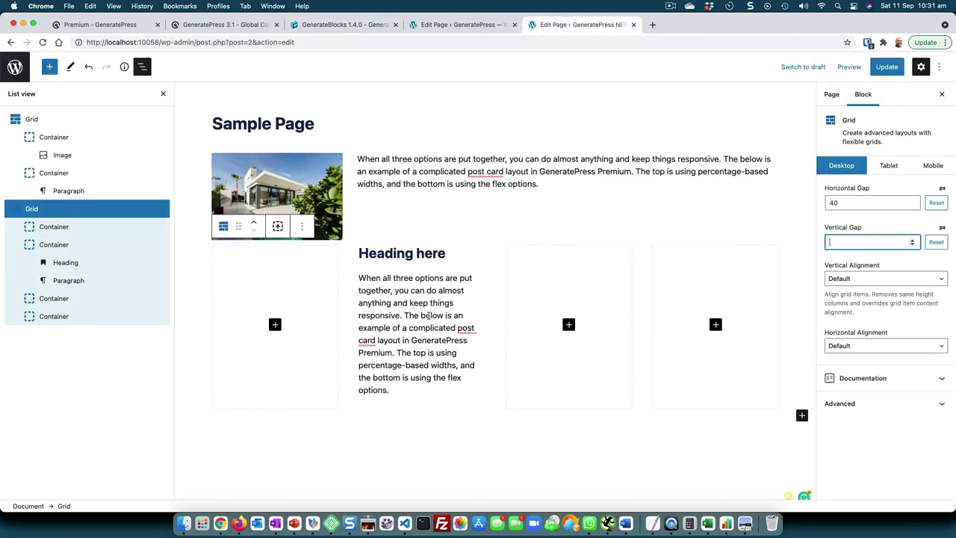
pyautogui.click(801, 415)
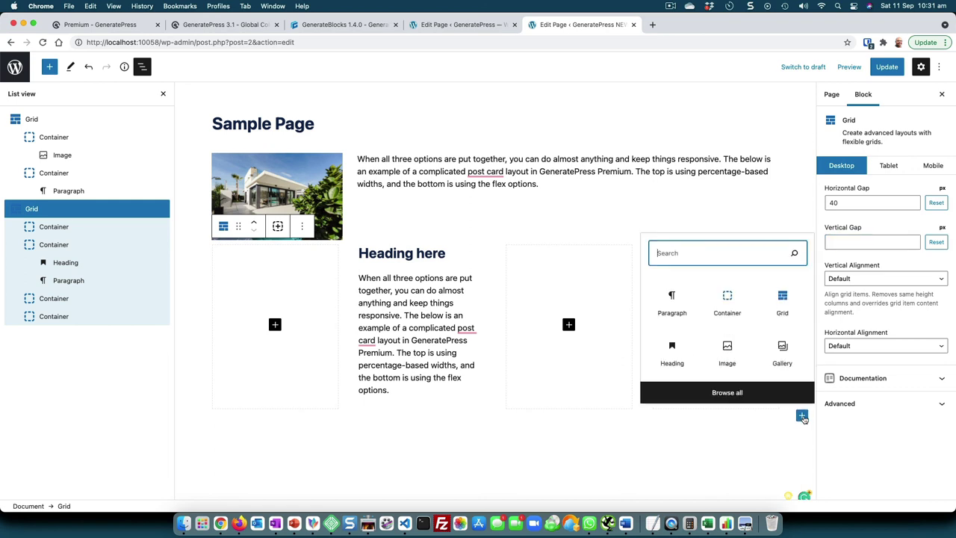
pyautogui.write('b')
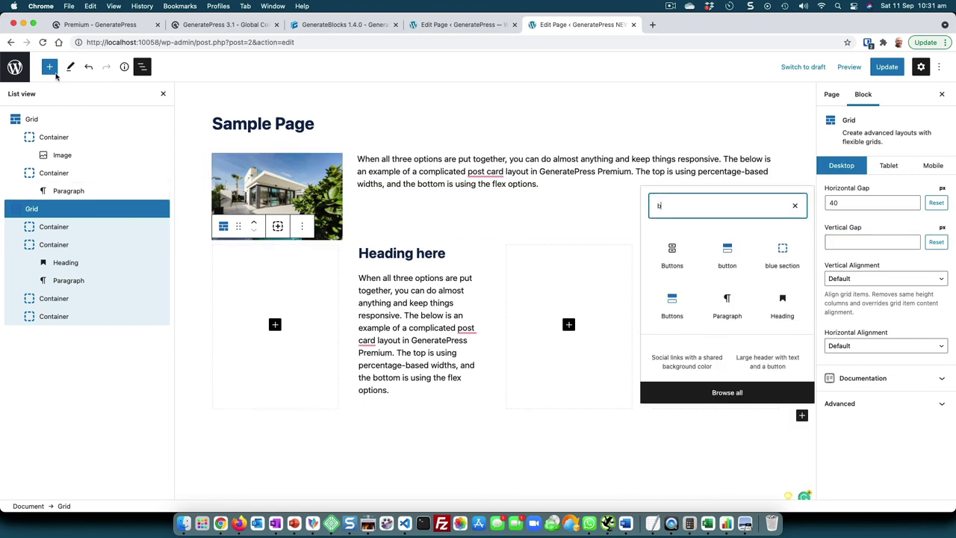
pyautogui.click(49, 67)
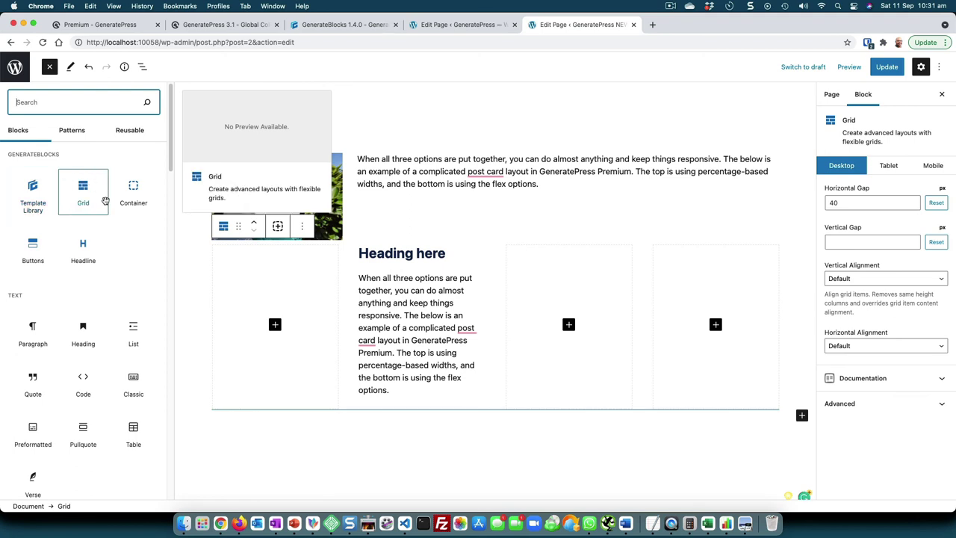
pyautogui.click(25, 257)
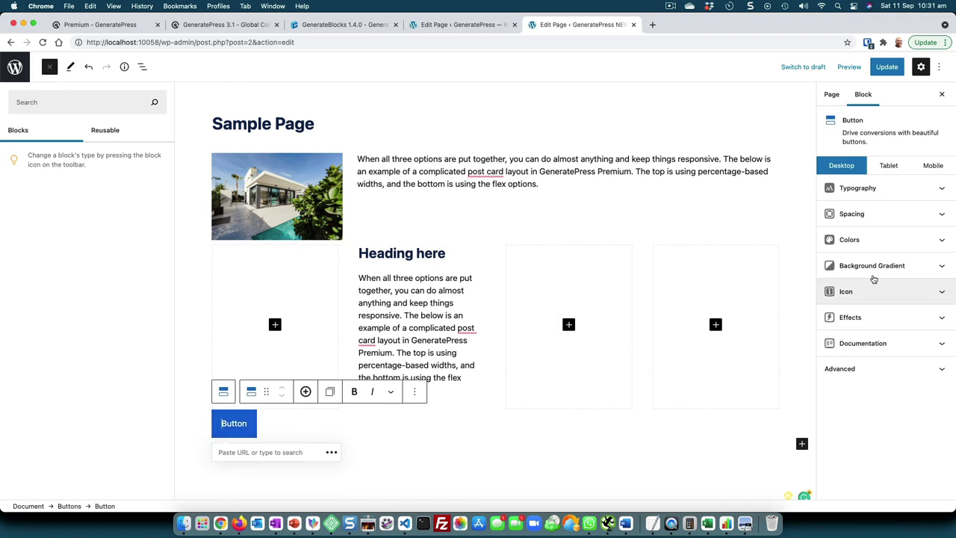
pyautogui.click(940, 240)
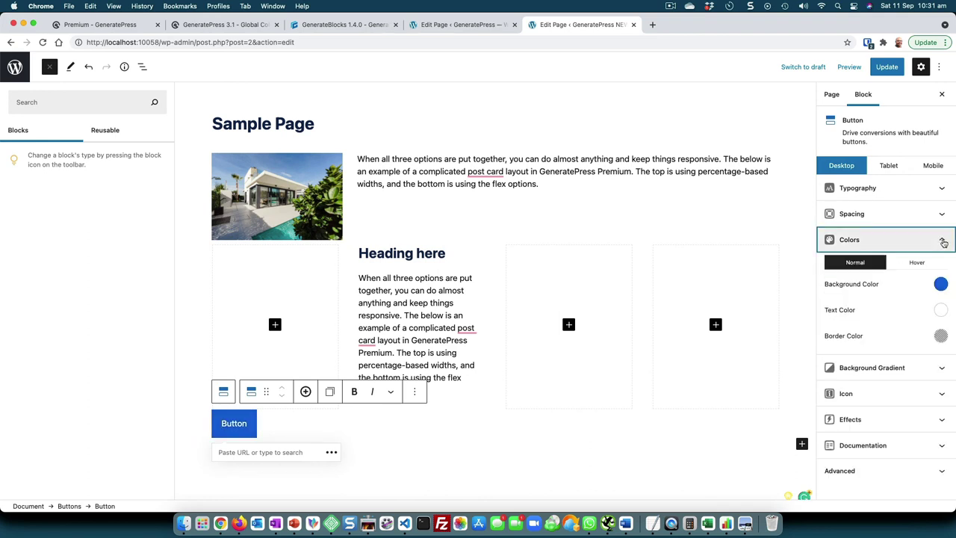
pyautogui.click(940, 285)
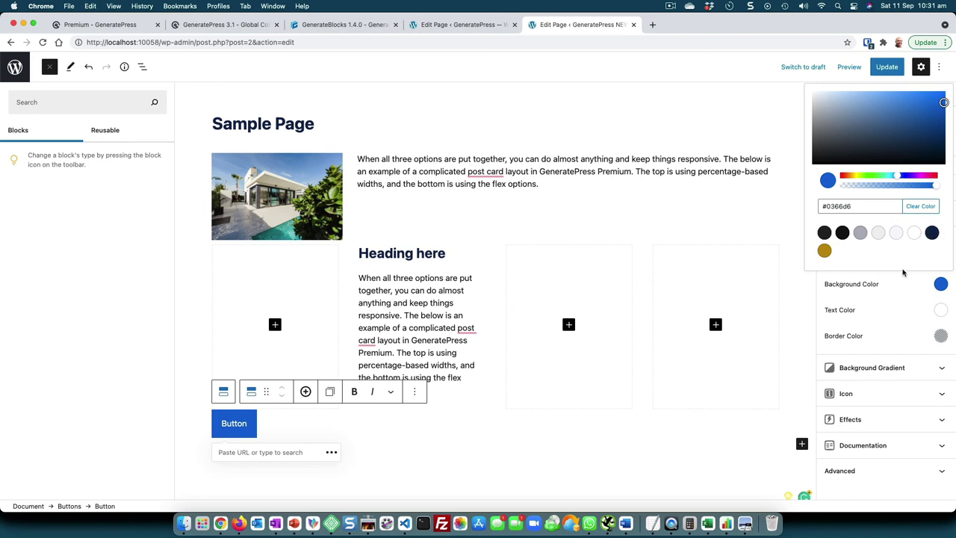
# - Set the button's normal background to the navy accent color var(--accent) and its hover background to the gold var(--global-color-8)
pyautogui.click(933, 234)
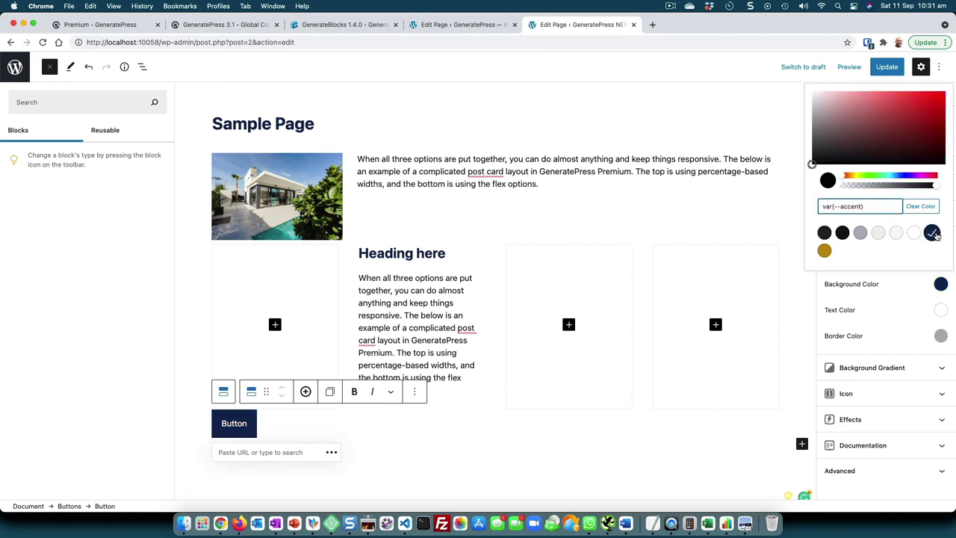
pyautogui.click(905, 306)
pyautogui.click(918, 264)
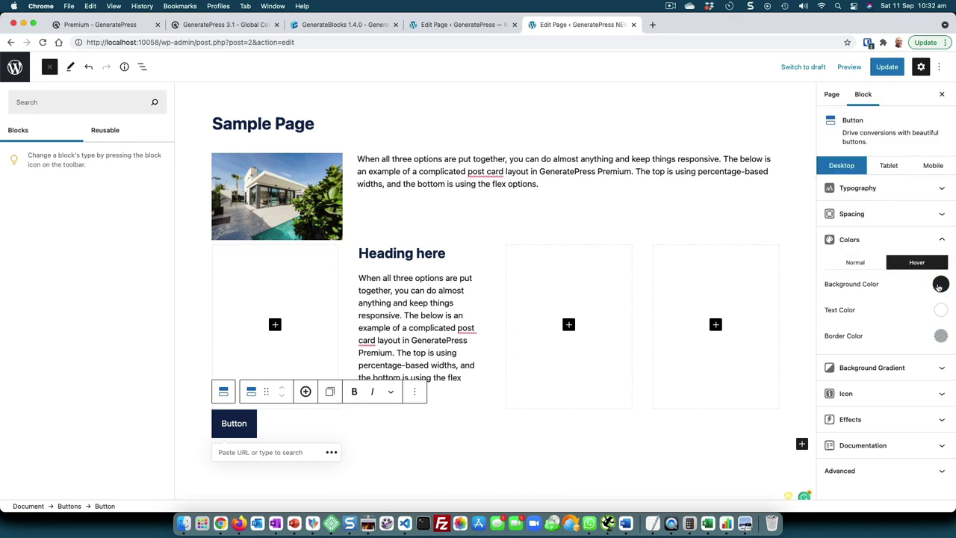
pyautogui.click(939, 284)
pyautogui.click(825, 250)
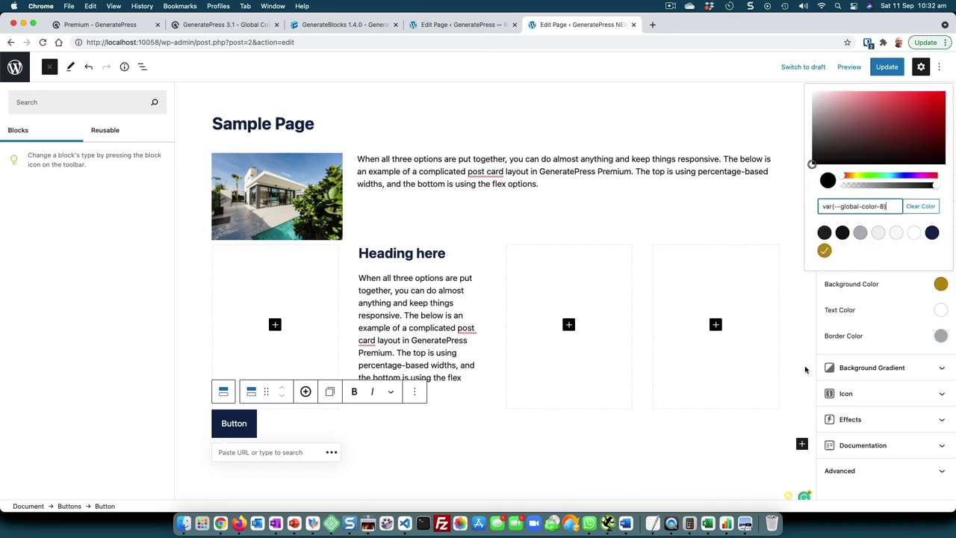
pyautogui.click(336, 430)
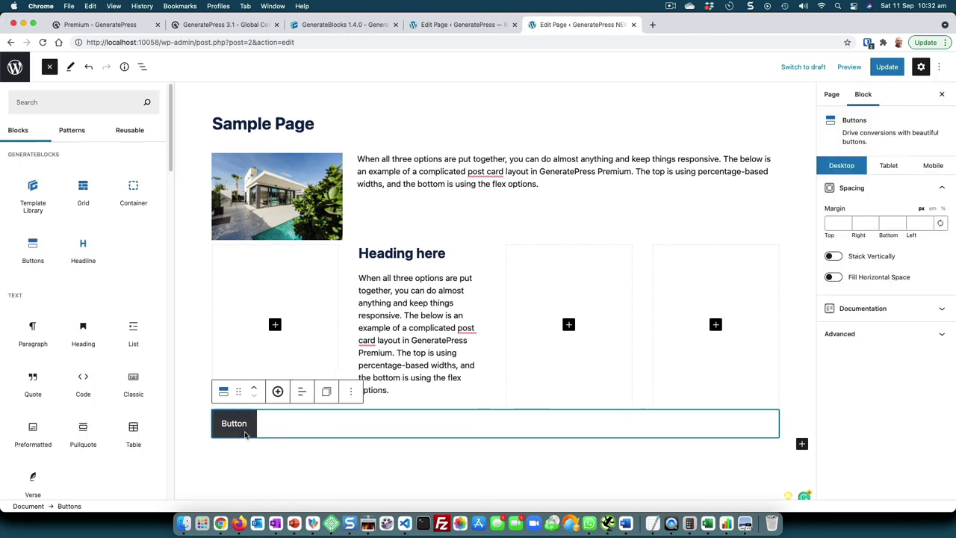
# - Update the Sample Page and view it on the live site to check the button's hover color
pyautogui.click(883, 68)
pyautogui.click(105, 481)
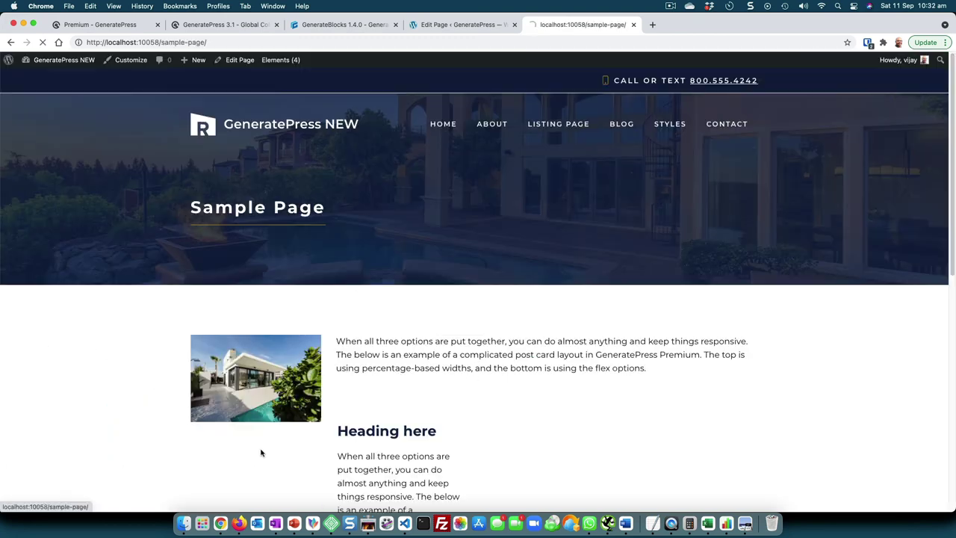
pyautogui.scroll(-5, 274, 421)
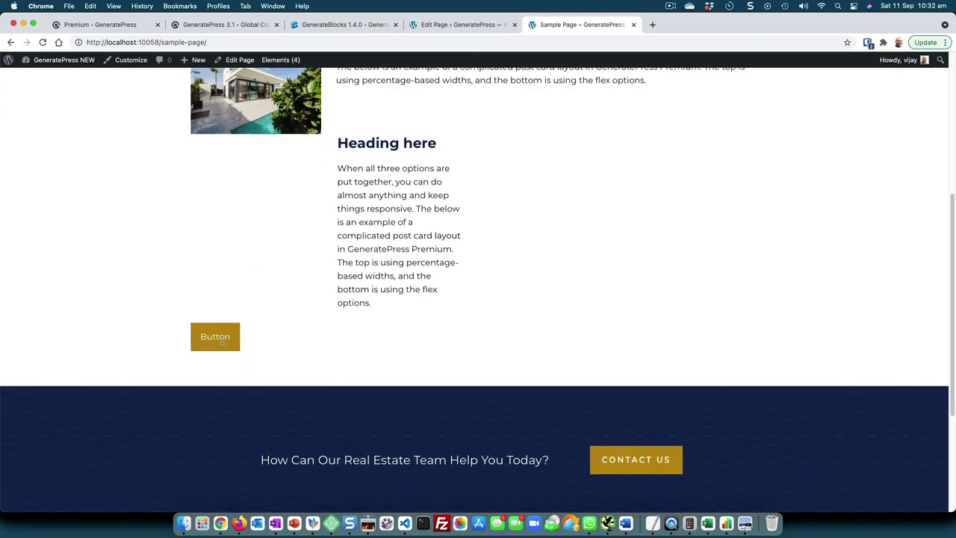
pyautogui.scroll(3, 275, 374)
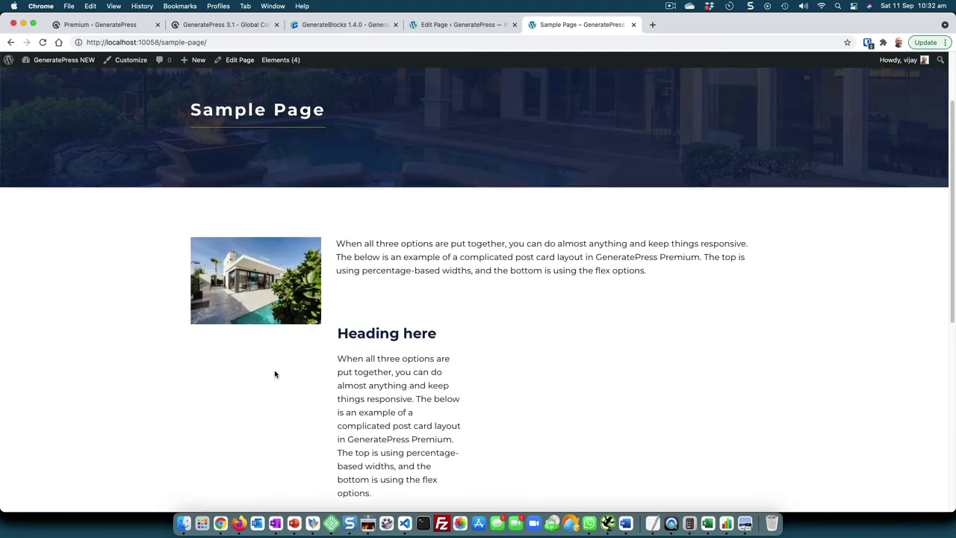
pyautogui.scroll(2, 274, 374)
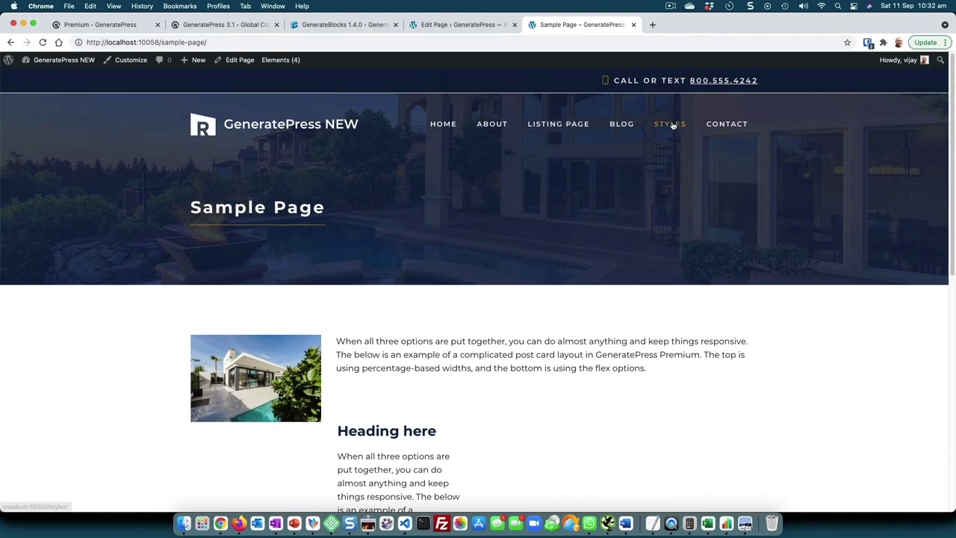
# - Open the site's Styles page and examine its headlines, color swatches and button styles
pyautogui.click(672, 125)
pyautogui.scroll(-10, 563, 264)
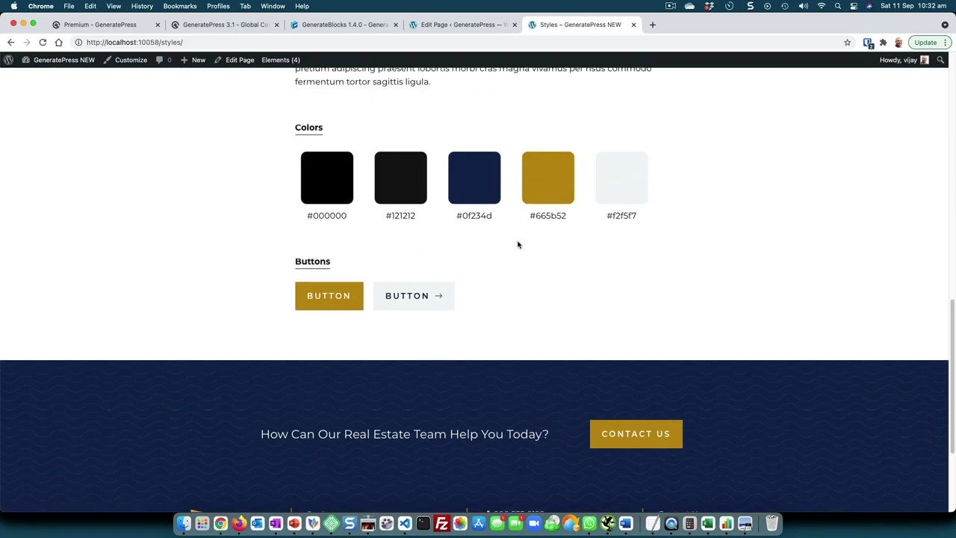
pyautogui.scroll(10, 517, 244)
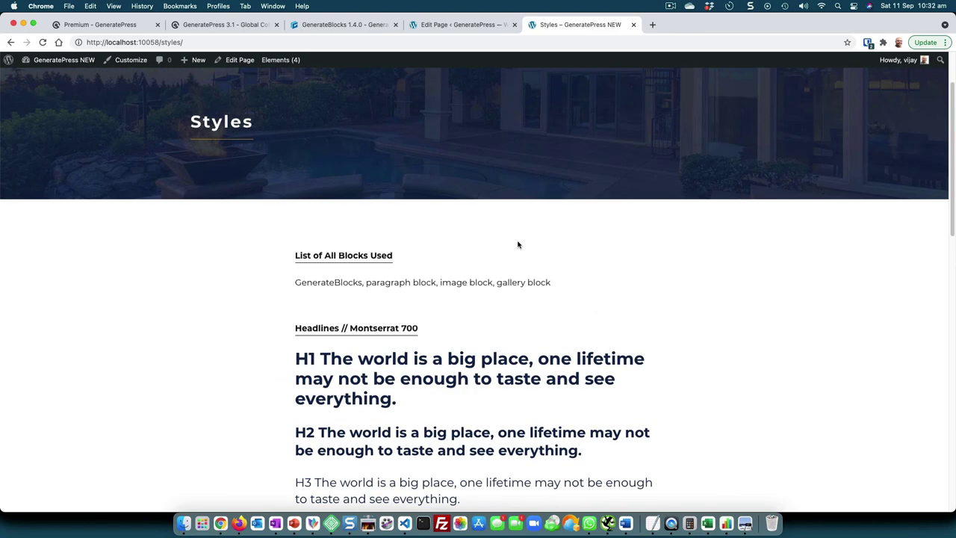
# - Switch to the Sample Page editor of the old GeneratePress site
pyautogui.click(465, 27)
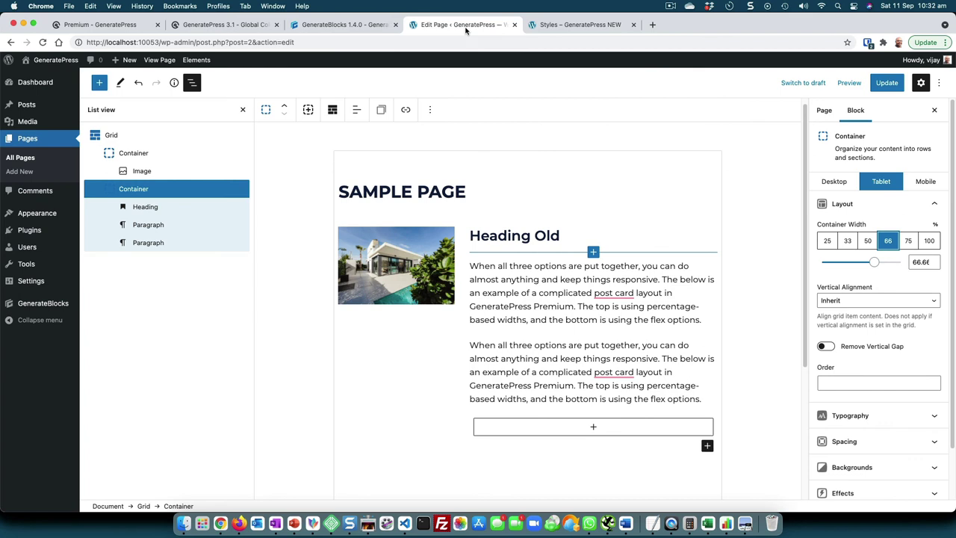